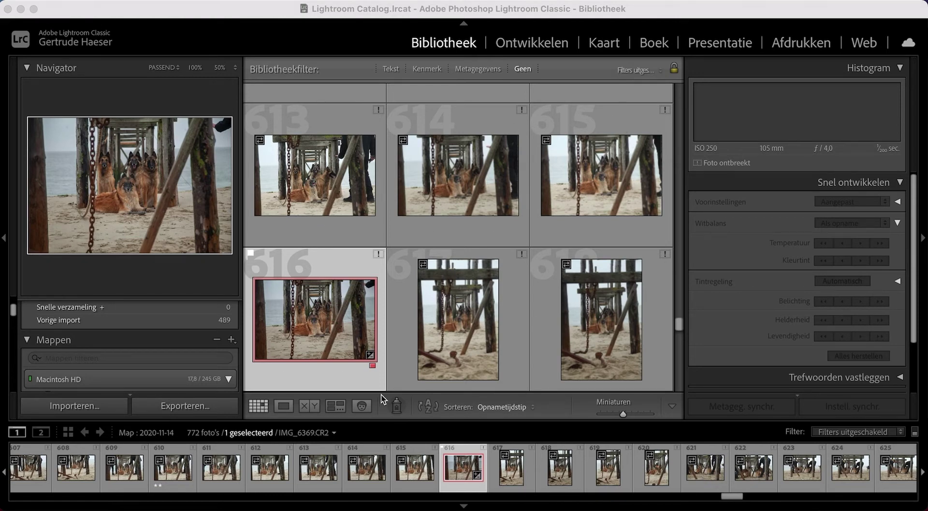
Step: Start a photo import and expand the Digital Art drive in the source panel
click(80, 406)
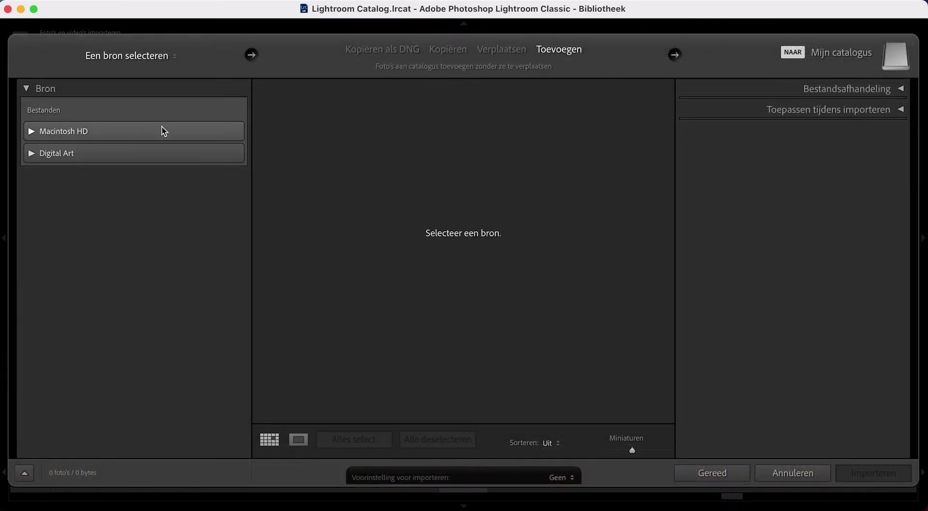
click(55, 154)
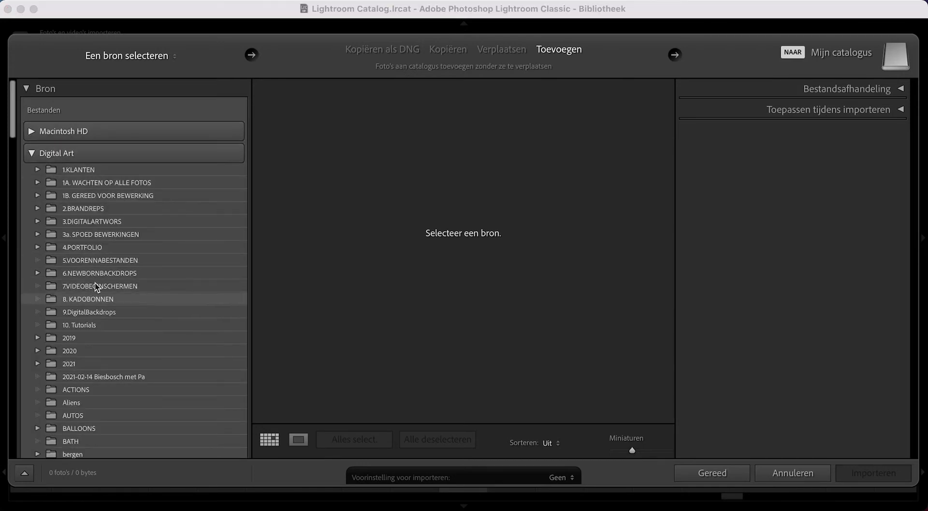
scroll(164, 260, down, 1)
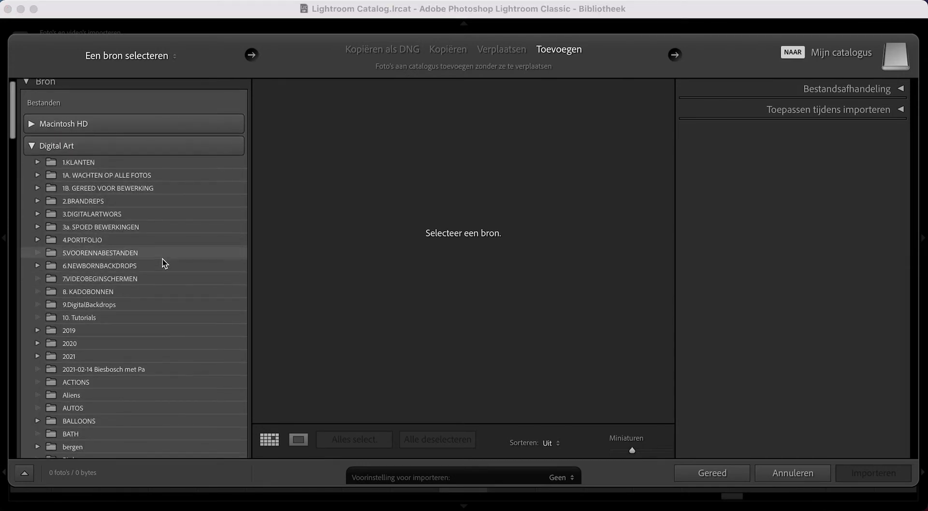
scroll(163, 259, down, 2)
scroll(162, 259, down, 3)
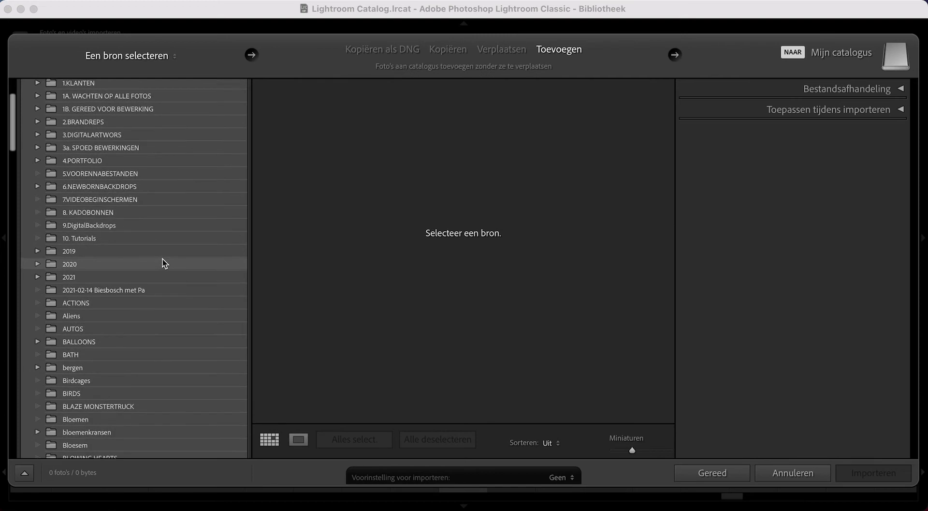
Step: Choose the 2021 folder as import source and expand its dated subfolders
click(86, 278)
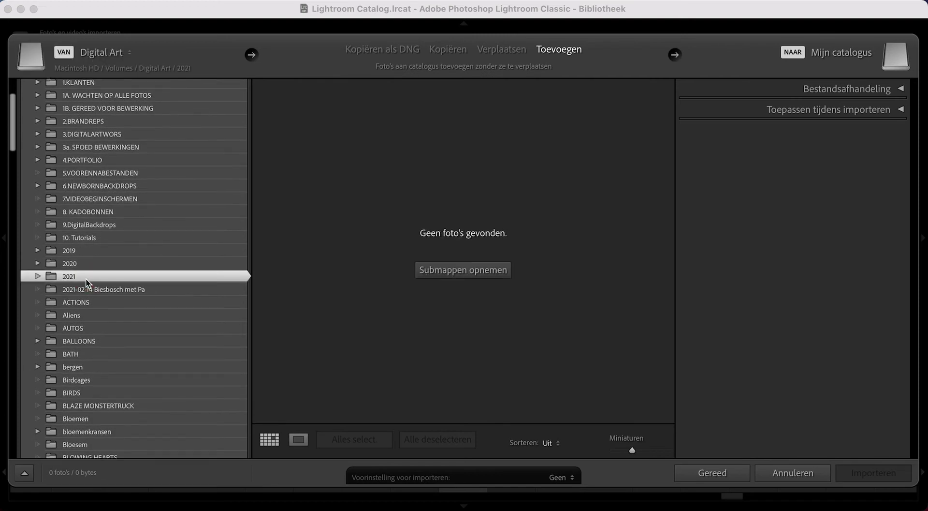
click(37, 276)
scroll(110, 259, down, 2)
scroll(109, 259, down, 2)
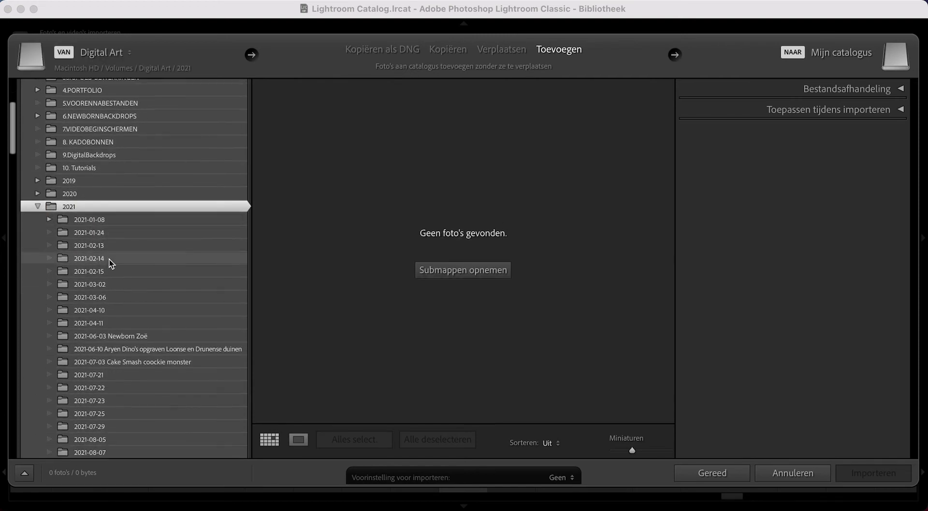
scroll(109, 259, down, 5)
Step: Preview the 2021-08-14 and 2021-08-07 folders and select photo 1priscilla-6404a.jpg
click(62, 341)
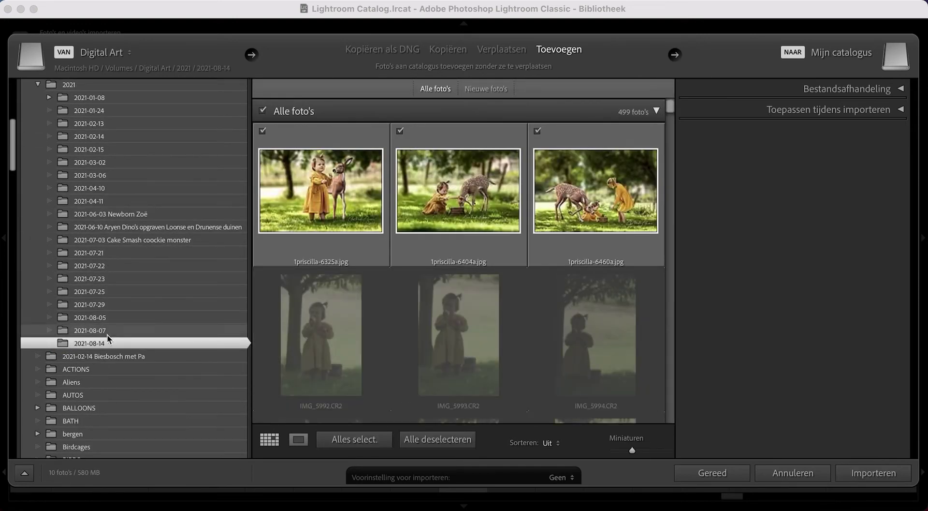
click(103, 333)
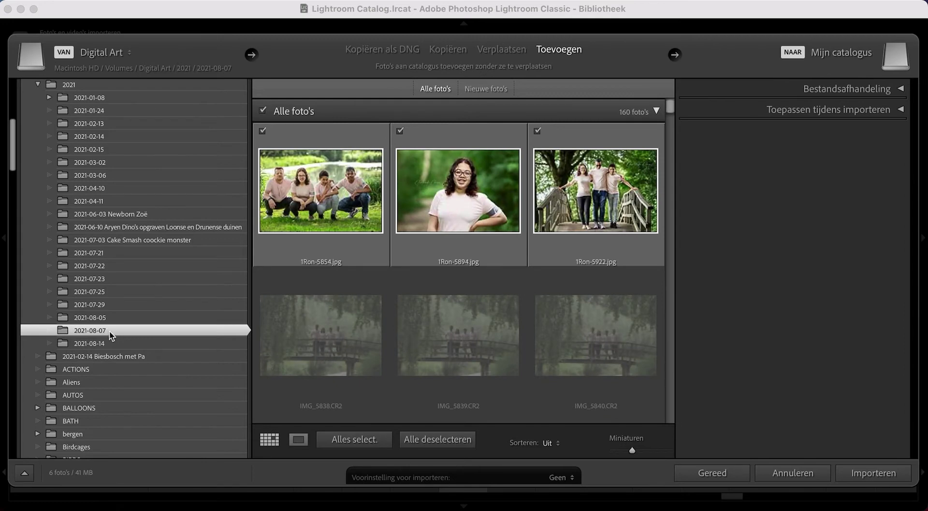
click(104, 343)
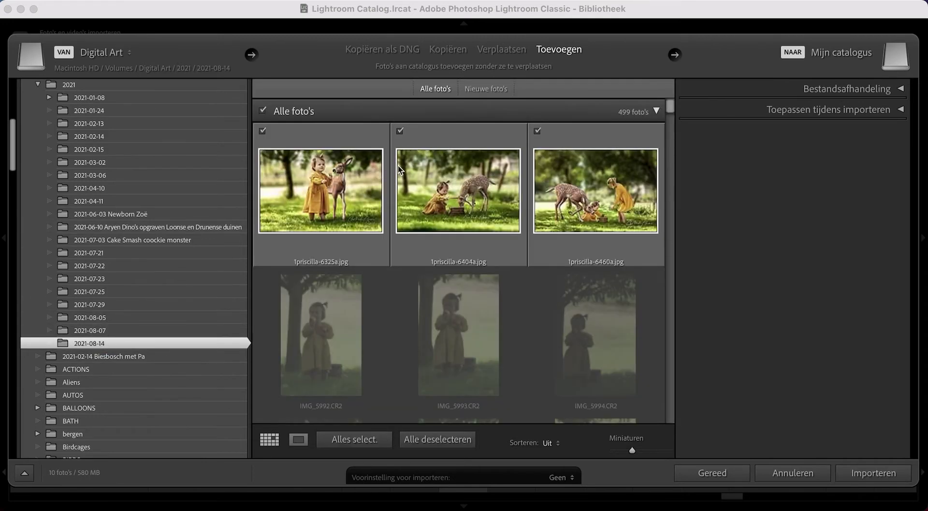
click(295, 128)
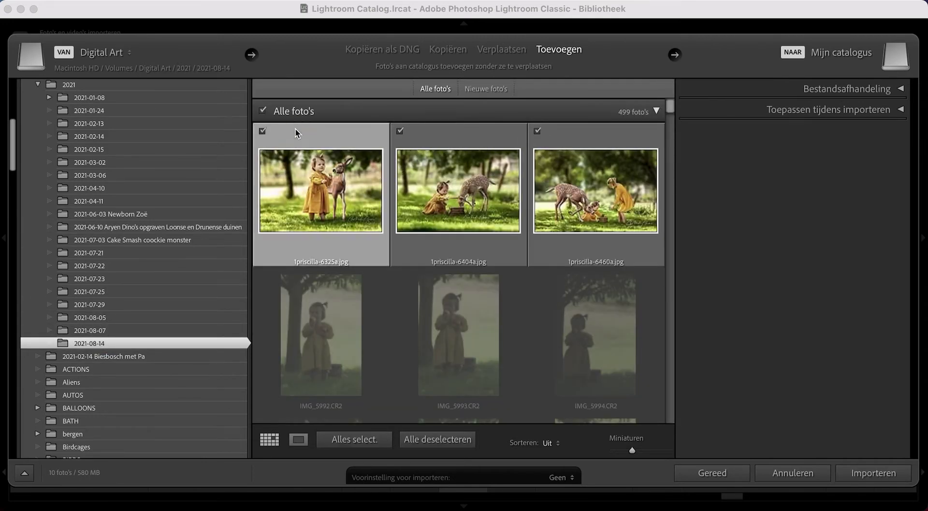
click(420, 134)
scroll(135, 295, down, 1)
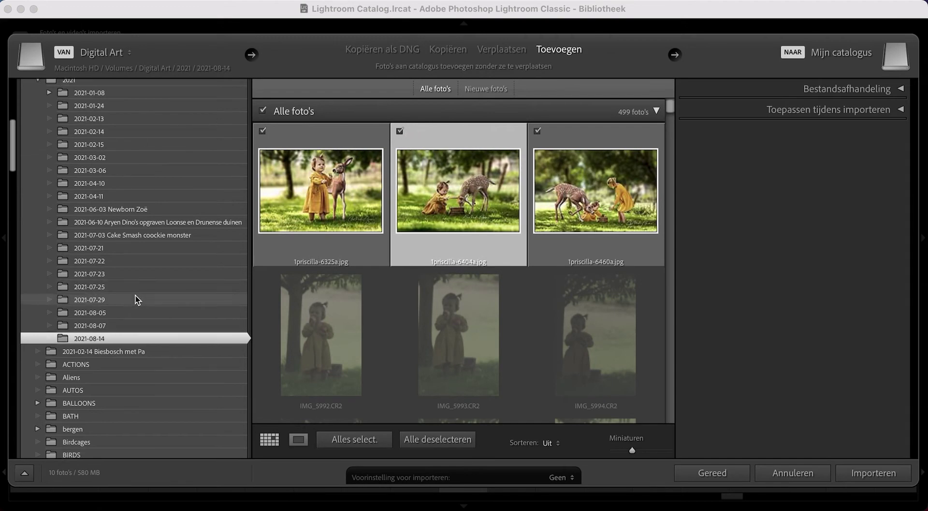
Step: Settle on the 2021-02-14 Biesbosch met Pa folder, showing its 1173 photos
click(96, 352)
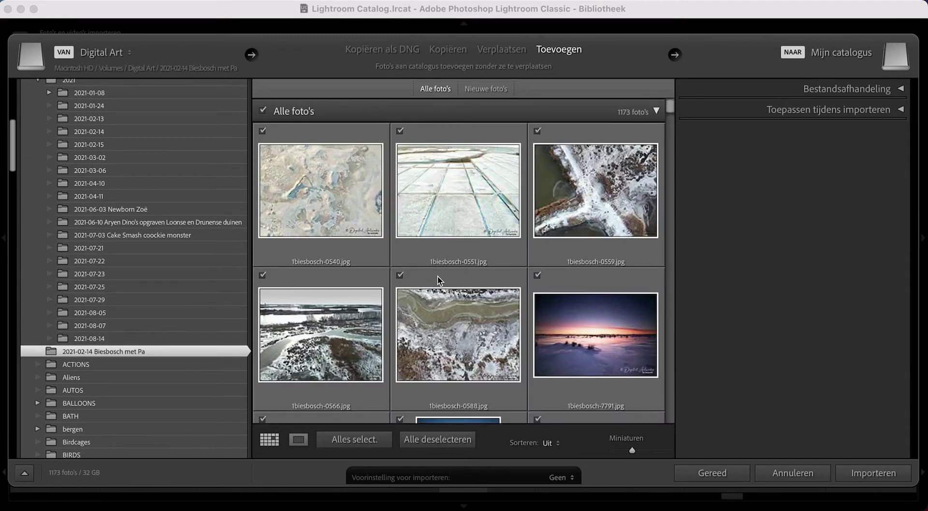
scroll(437, 278, down, 2)
scroll(437, 278, up, 2)
scroll(454, 309, down, 5)
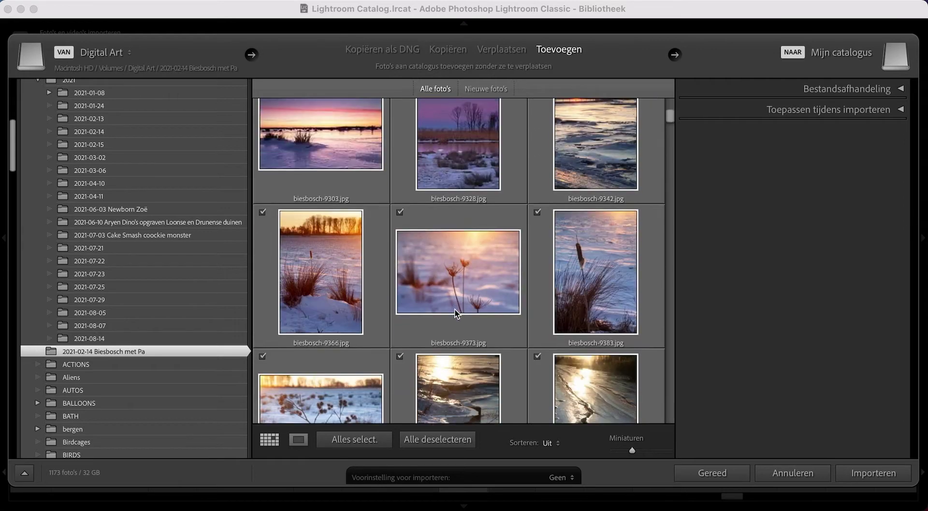
click(138, 340)
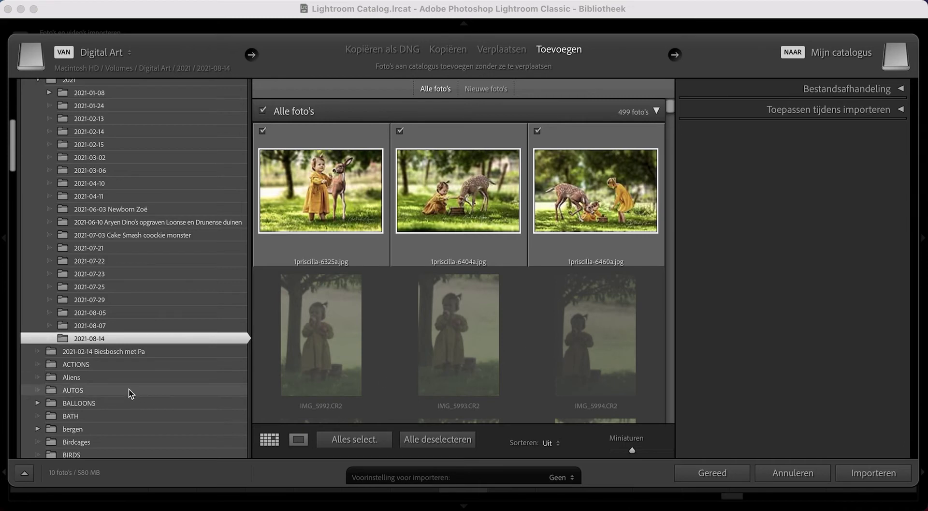
click(150, 351)
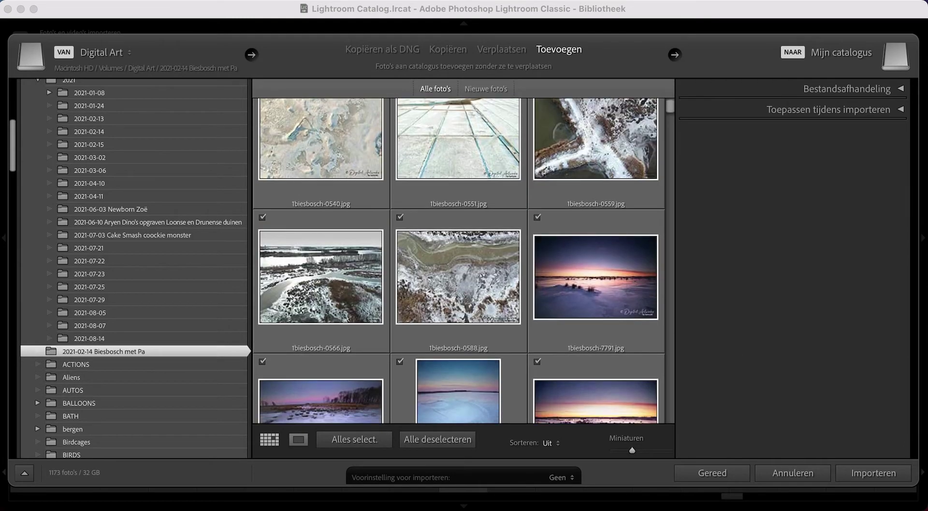
scroll(575, 350, down, 3)
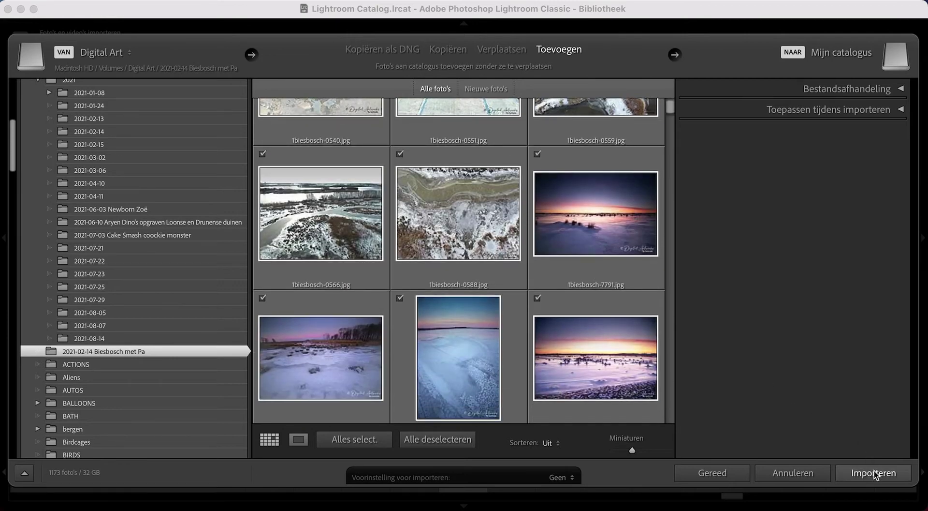
Step: Set Bestandsafhandeling previews to Standaard instead of 1:1, and expand Toepassen tijdens importeren
click(845, 94)
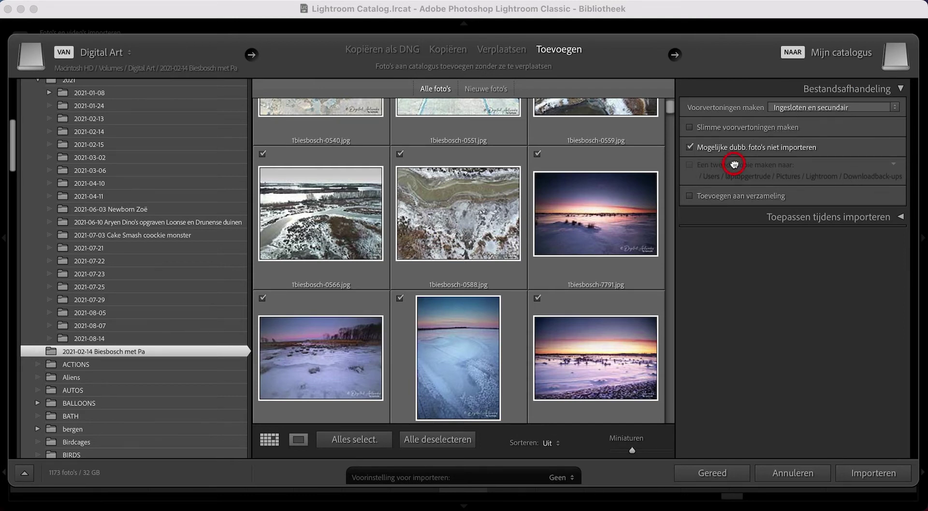
click(738, 148)
click(830, 110)
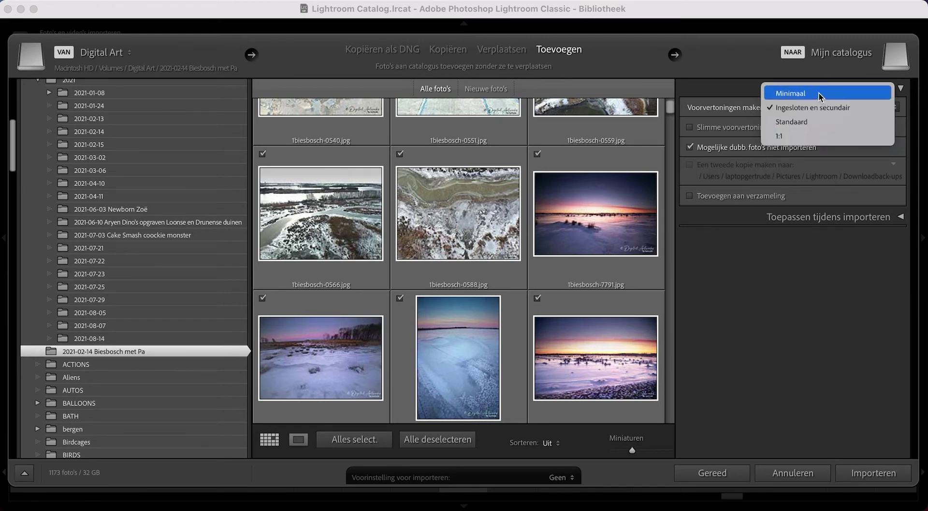
click(785, 139)
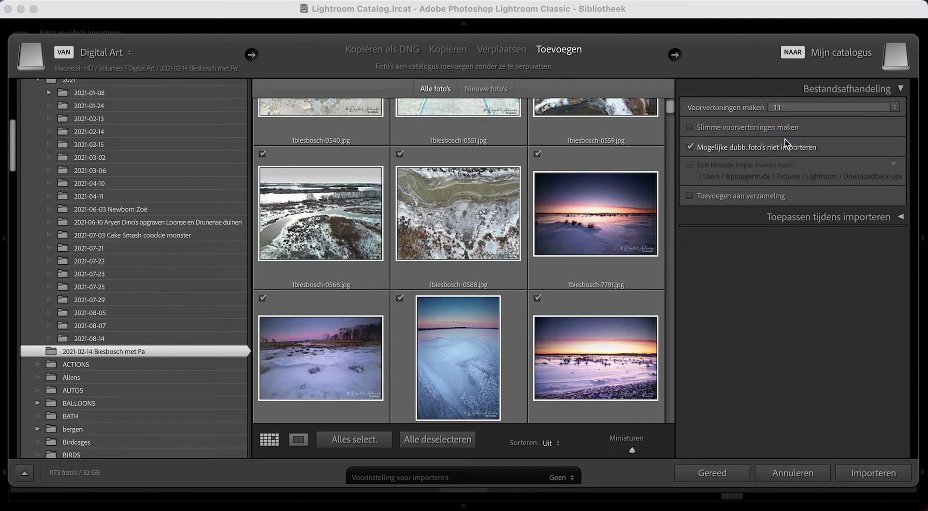
click(795, 109)
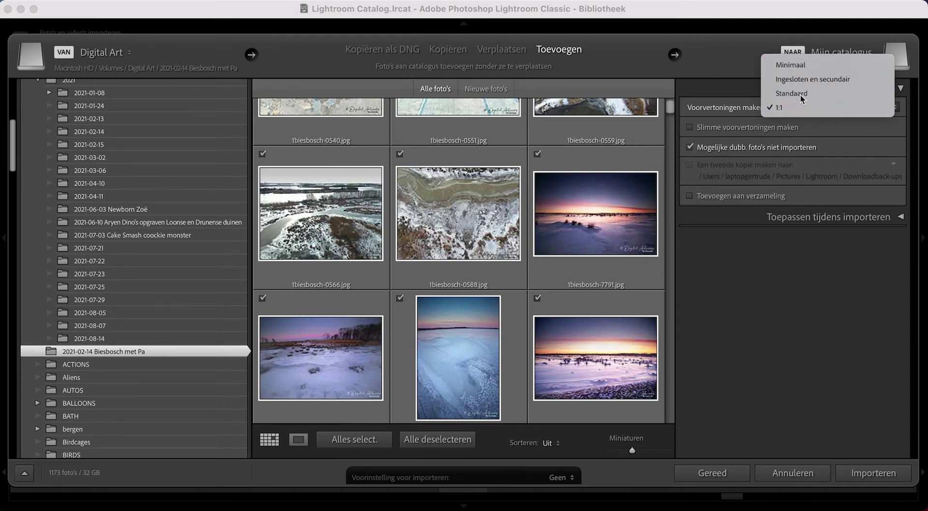
click(799, 94)
click(823, 216)
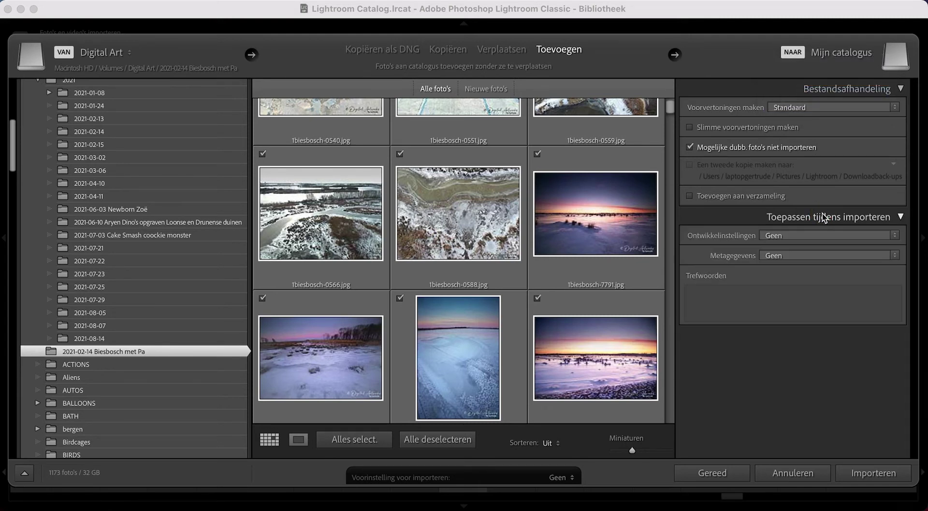
click(804, 237)
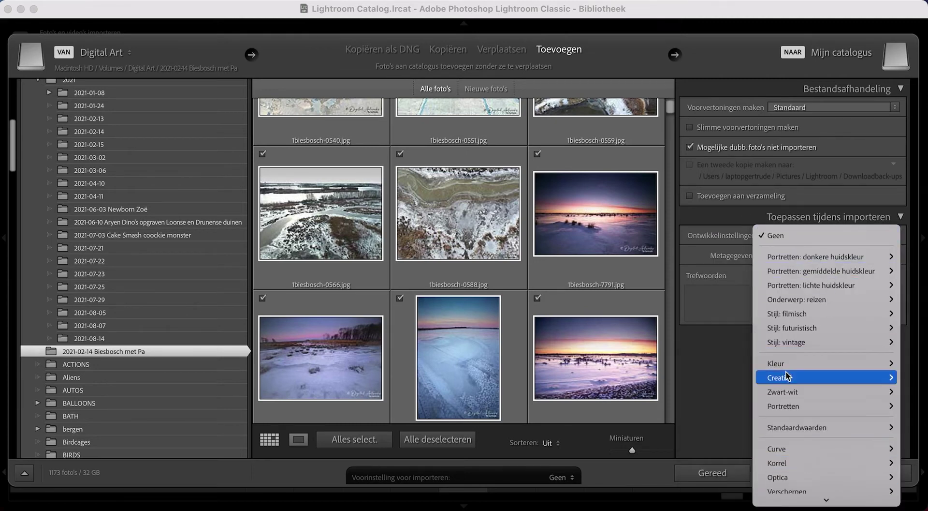
click(710, 355)
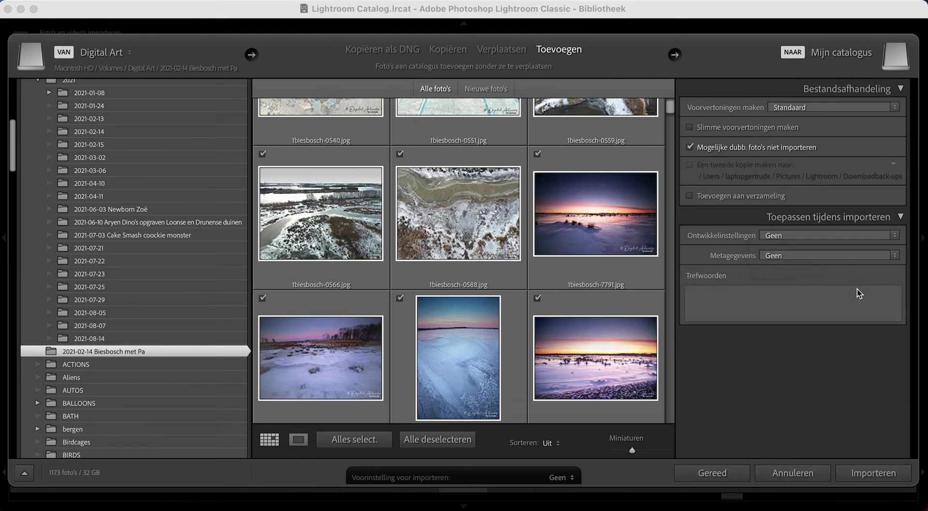
click(822, 256)
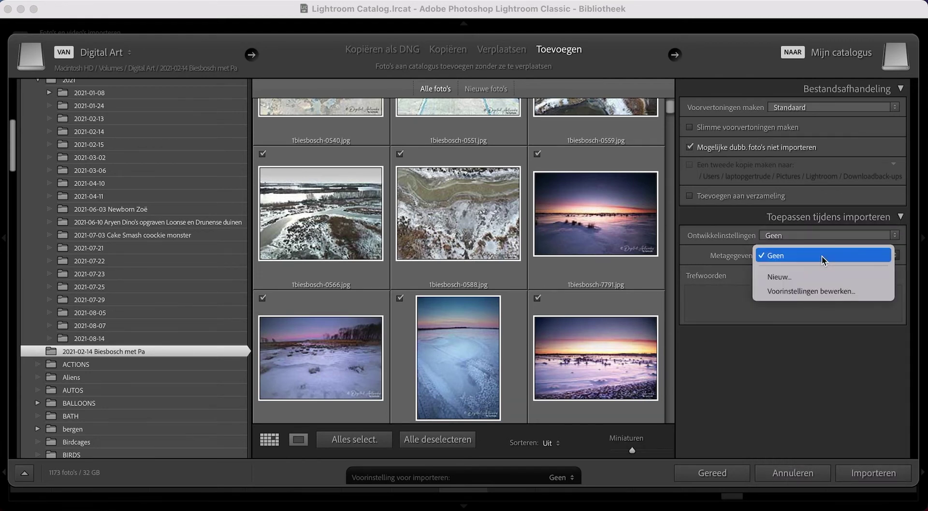
click(810, 408)
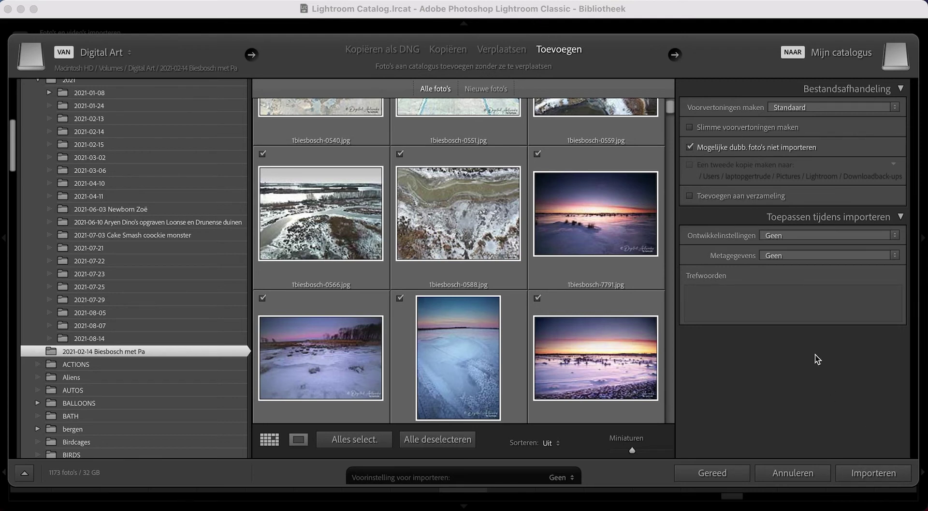
click(878, 474)
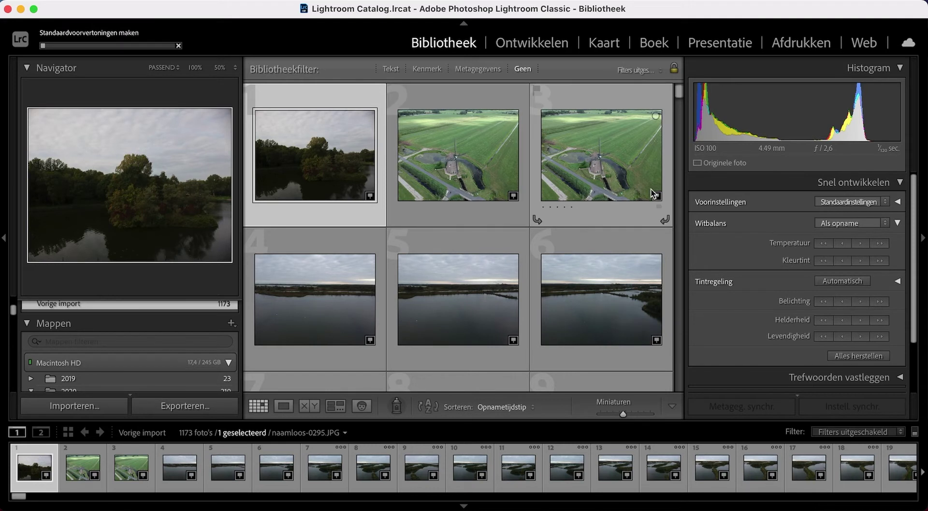
mouse_move(315, 155)
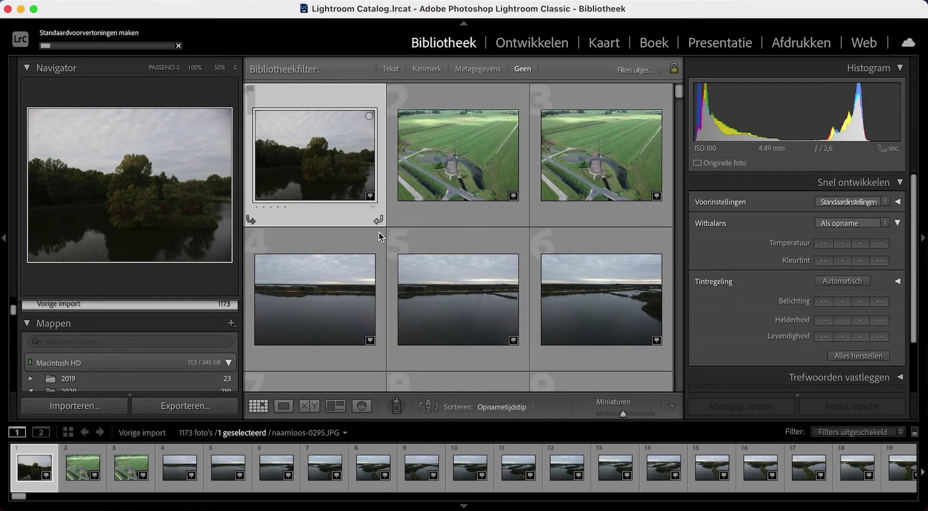
scroll(174, 315, down, 1)
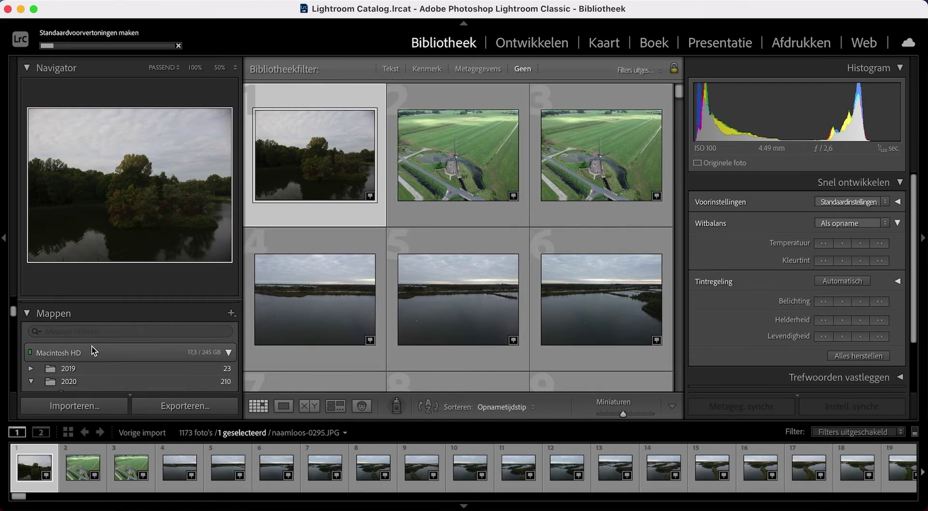
scroll(101, 333, up, 2)
scroll(102, 333, up, 1)
scroll(101, 333, up, 3)
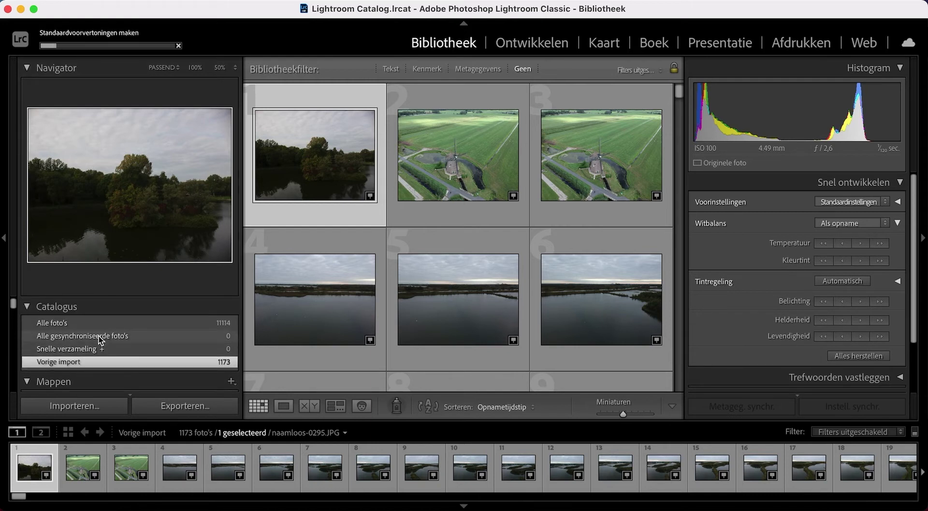
scroll(100, 344, down, 2)
scroll(100, 345, down, 1)
scroll(100, 344, down, 1)
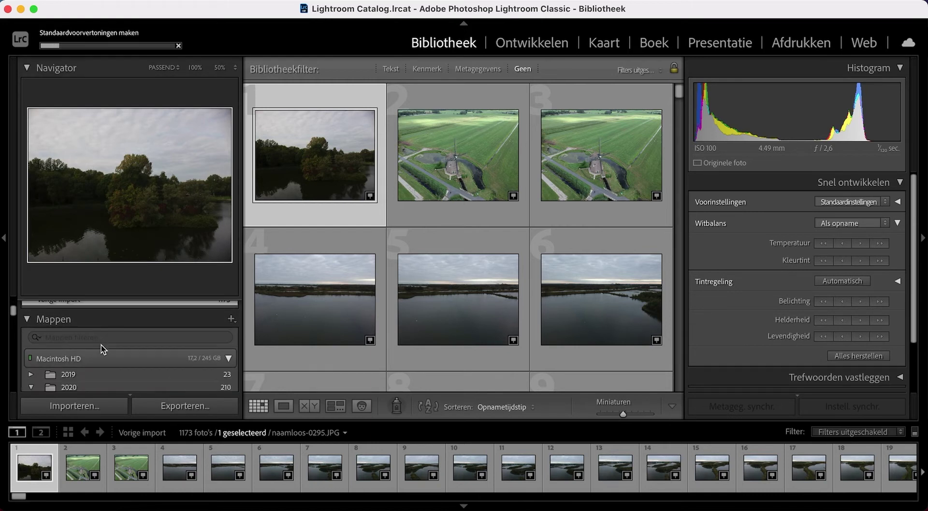
scroll(101, 344, down, 2)
scroll(102, 359, down, 3)
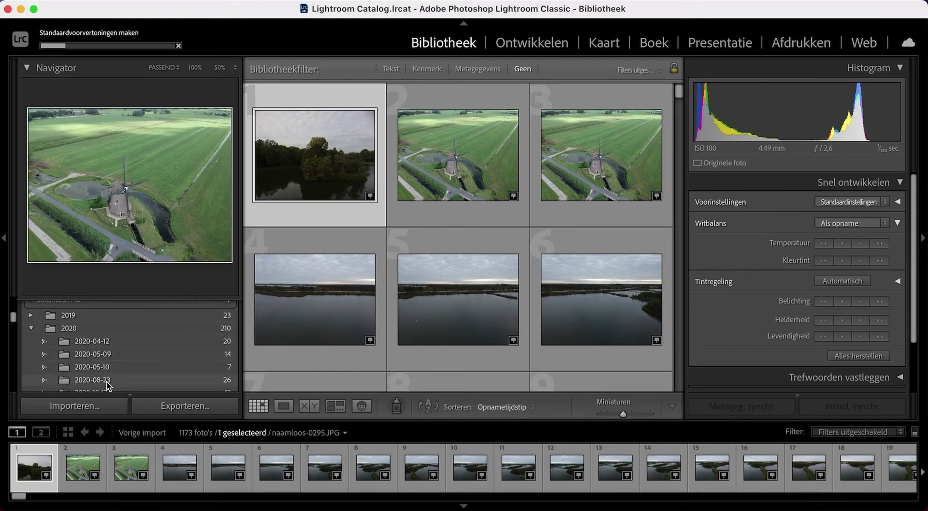
scroll(166, 370, down, 1)
scroll(165, 369, down, 1)
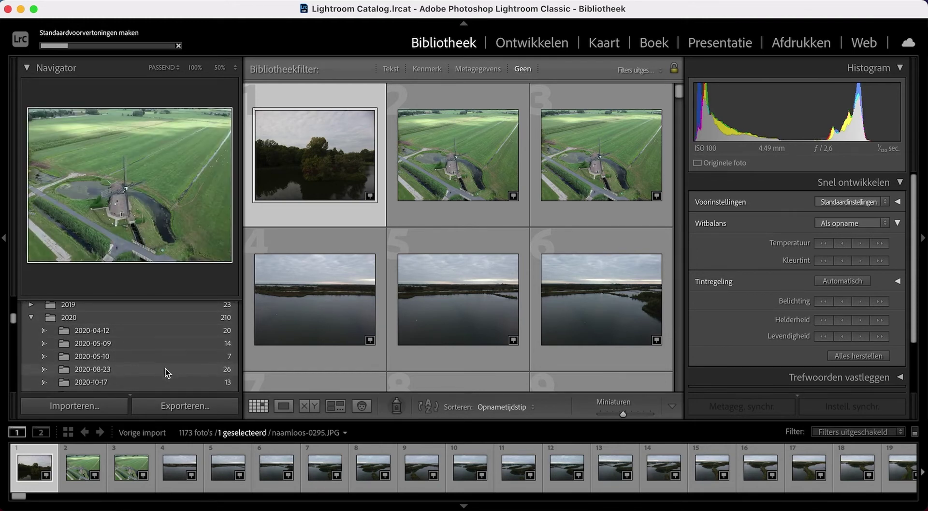
scroll(144, 372, down, 2)
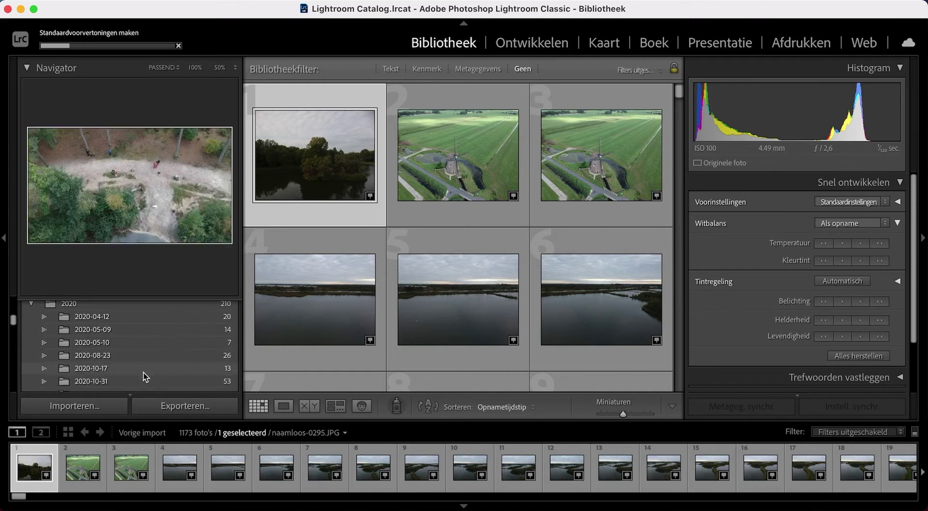
scroll(143, 372, down, 2)
scroll(144, 372, down, 3)
scroll(145, 372, down, 2)
scroll(145, 373, down, 3)
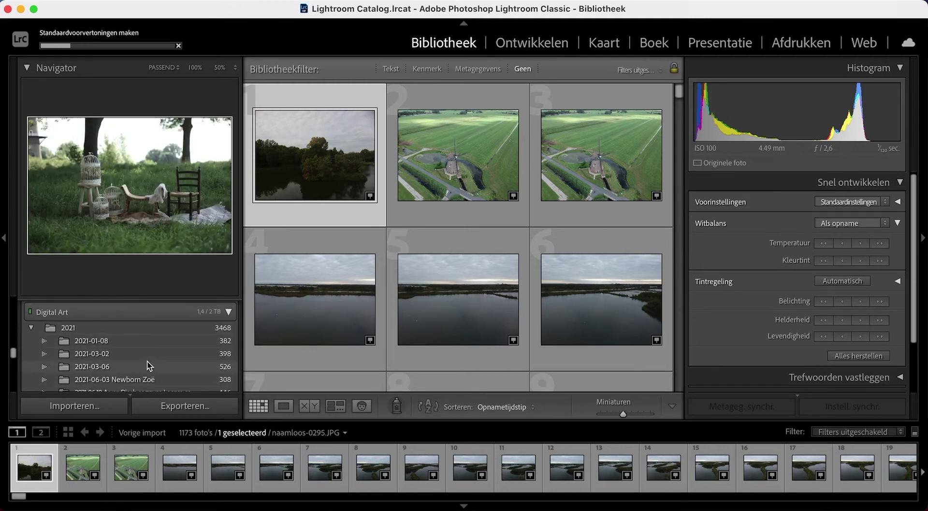
scroll(147, 361, down, 2)
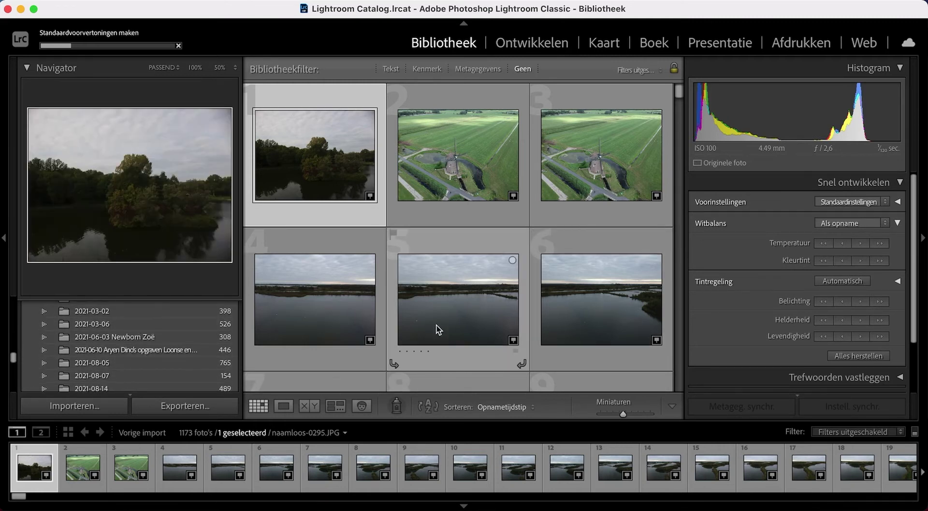
scroll(204, 346, down, 3)
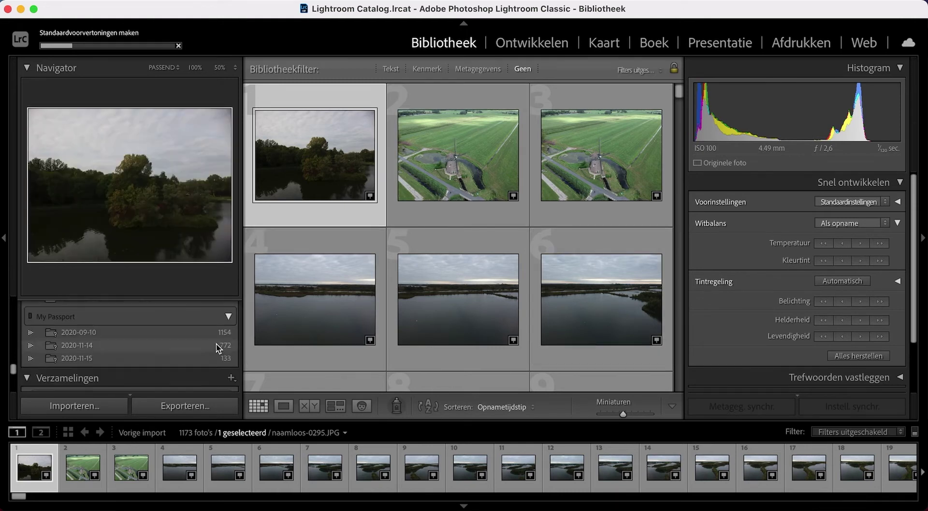
click(216, 343)
Step: Expand the Services voor publiceren panel listing Vaste schijf, Adobe Stock and Flickr
click(172, 353)
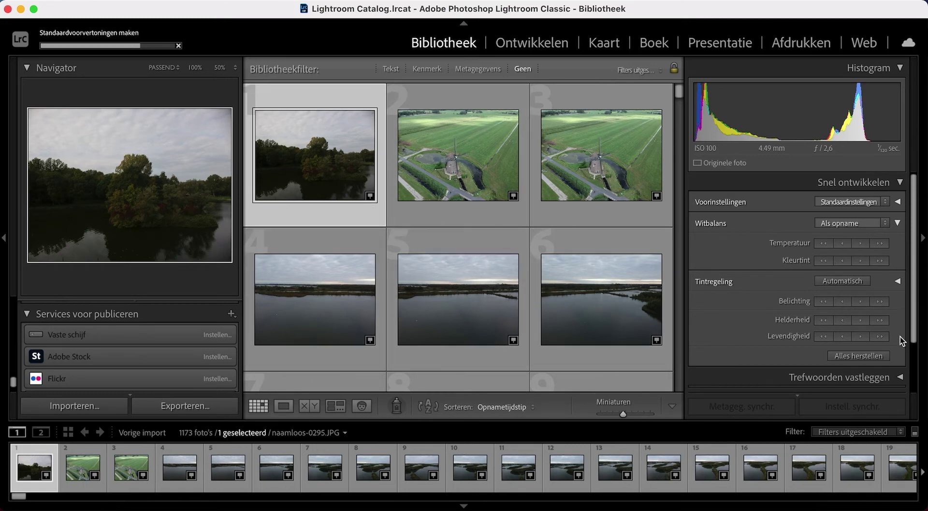
Step: Resize the grid thumbnails, then compare lake photo naamloos-0295.JPG with the windmill aerial shot
scroll(823, 327, down, 2)
scroll(822, 327, down, 3)
scroll(827, 357, down, 3)
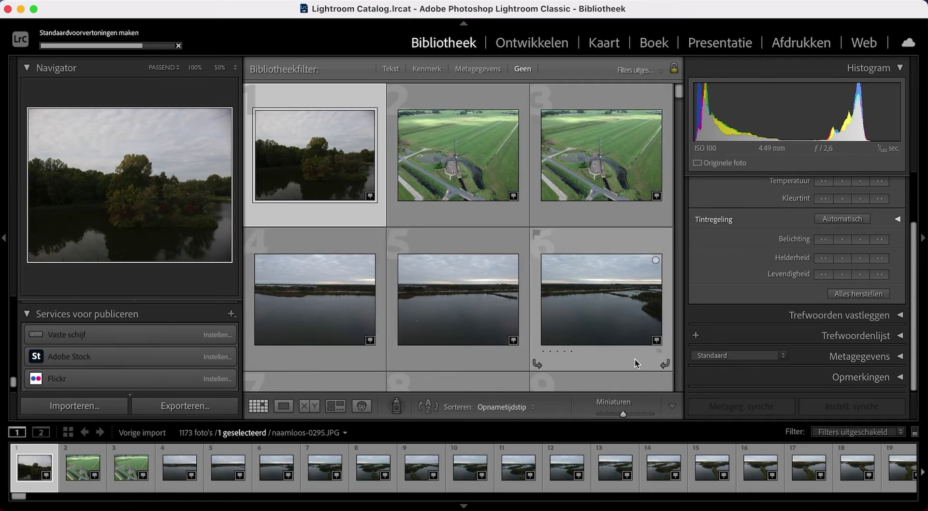
click(623, 415)
drag(624, 414, 614, 415)
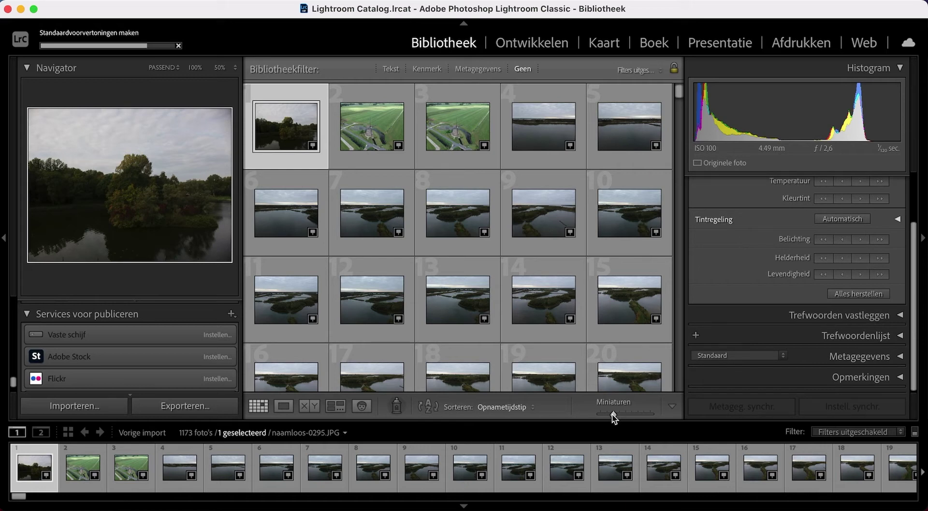
drag(613, 415, 624, 415)
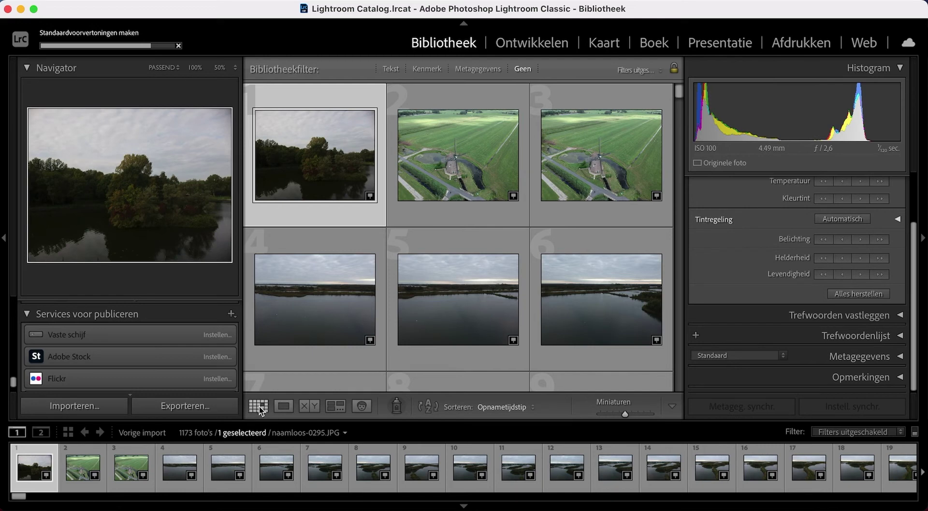
click(284, 406)
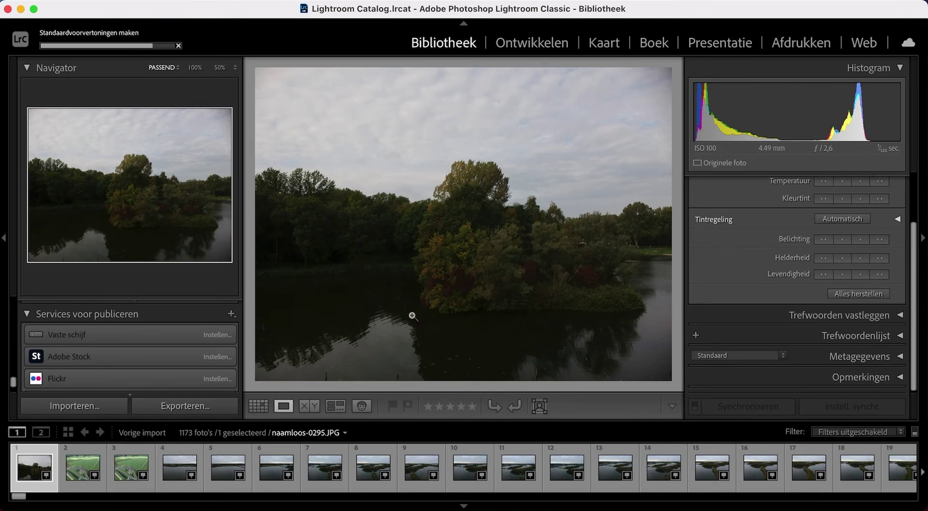
click(309, 406)
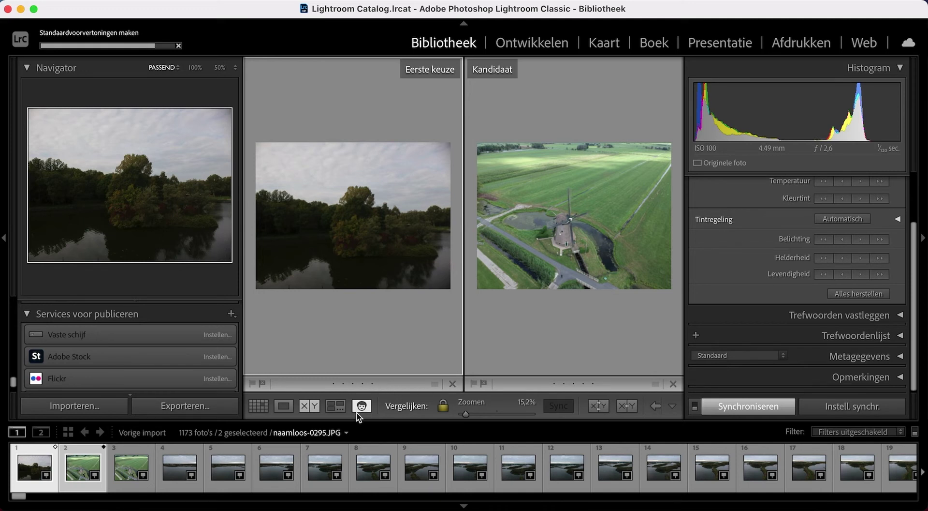
Step: Go via Survey view to the Mensen (People) view with its face-finding welcome
click(337, 406)
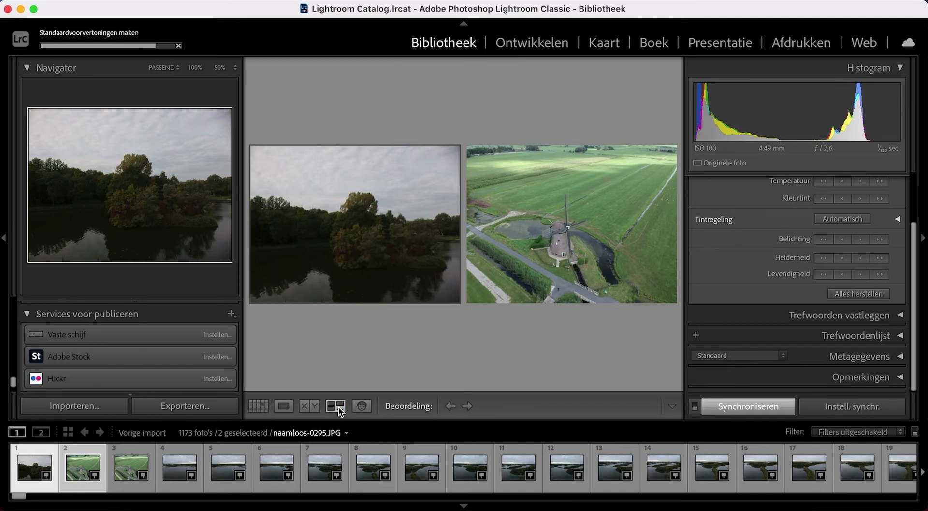
mouse_move(545, 205)
click(362, 407)
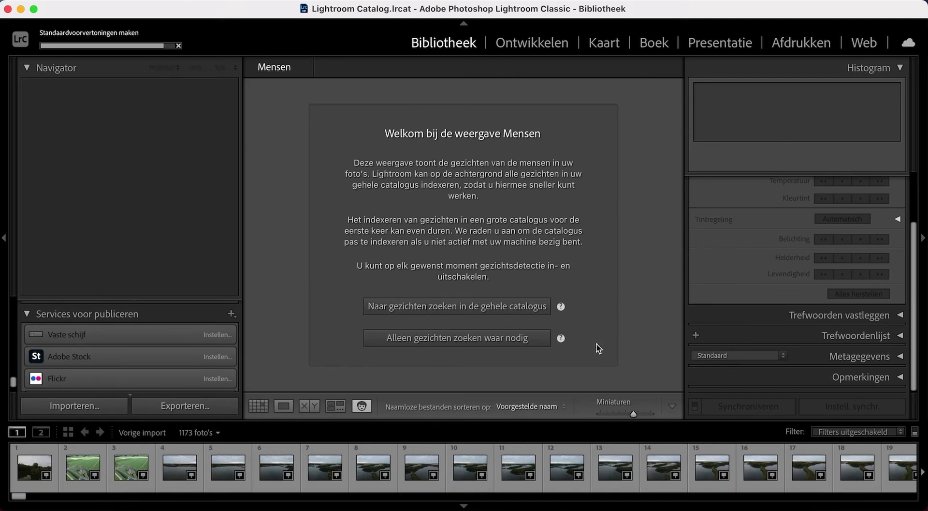
Step: Toggle between Grid and People views, ending in the Library thumbnail grid
click(260, 406)
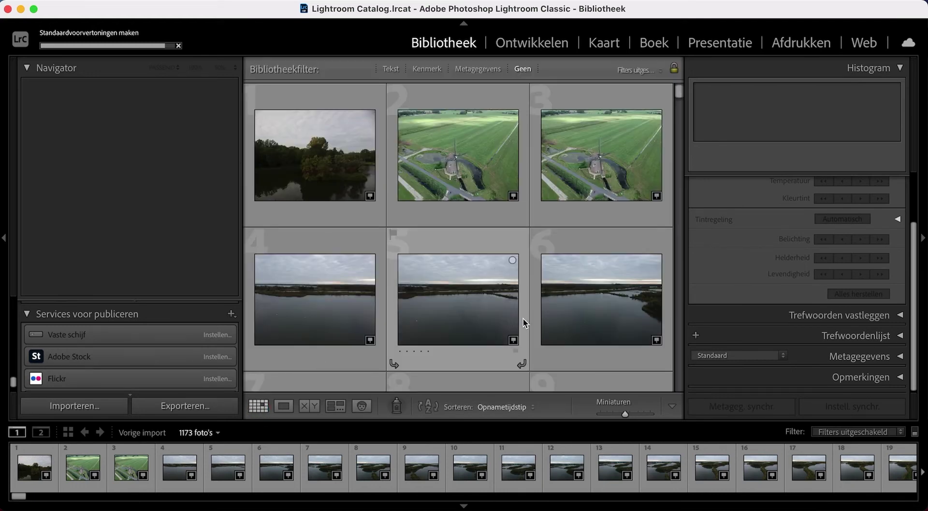
click(361, 406)
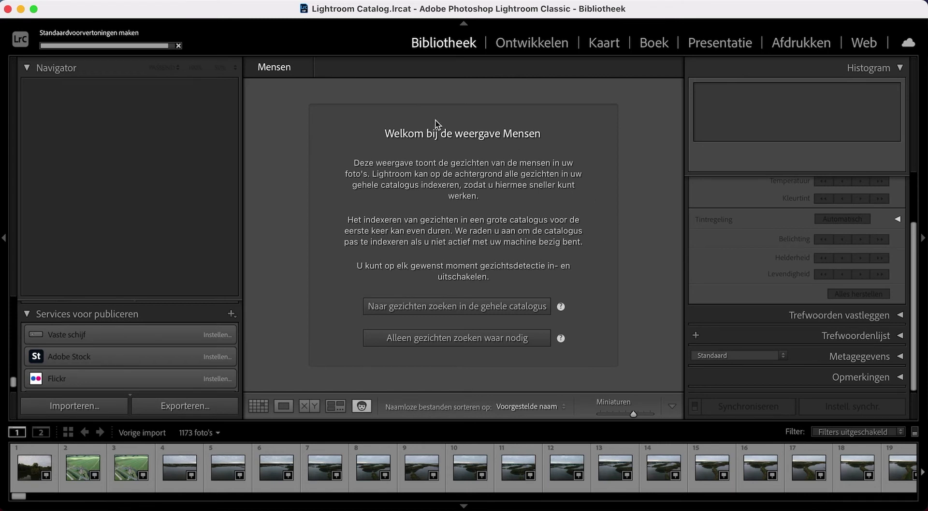
click(261, 407)
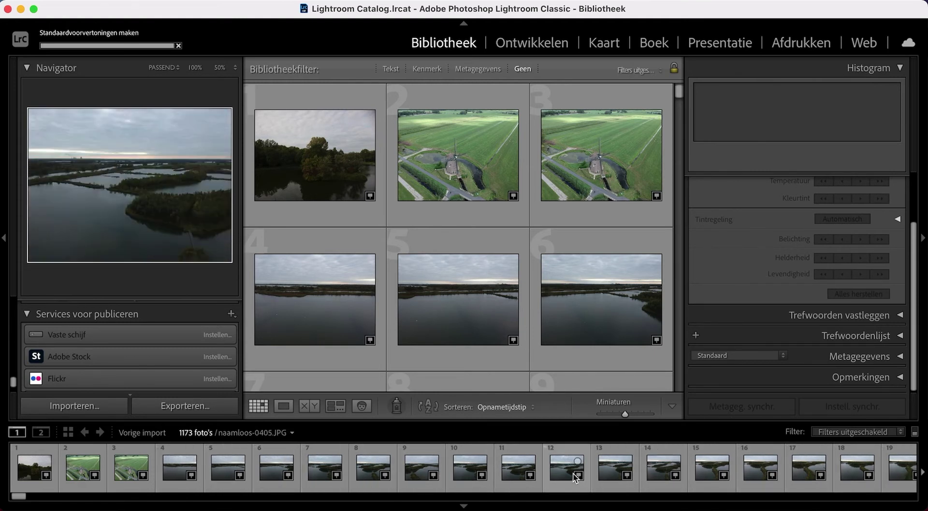
scroll(573, 477, right, 1)
scroll(573, 474, right, 5)
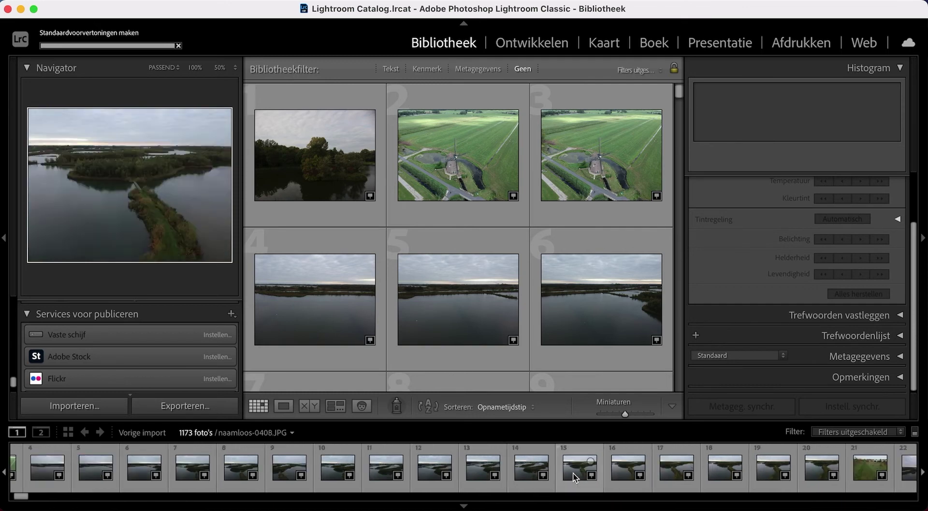
scroll(573, 474, right, 4)
scroll(574, 472, right, 3)
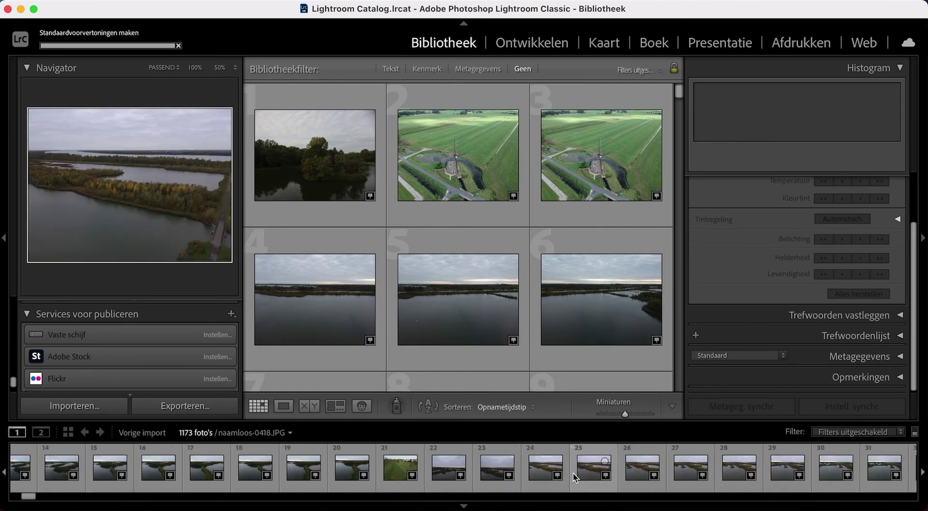
scroll(573, 472, right, 2)
scroll(574, 473, right, 3)
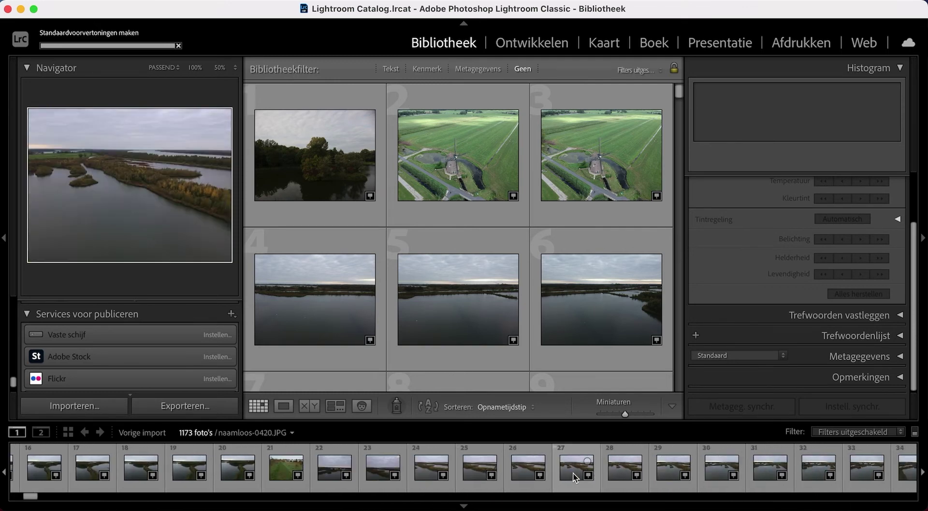
scroll(574, 472, right, 2)
scroll(712, 473, right, 5)
scroll(727, 469, right, 4)
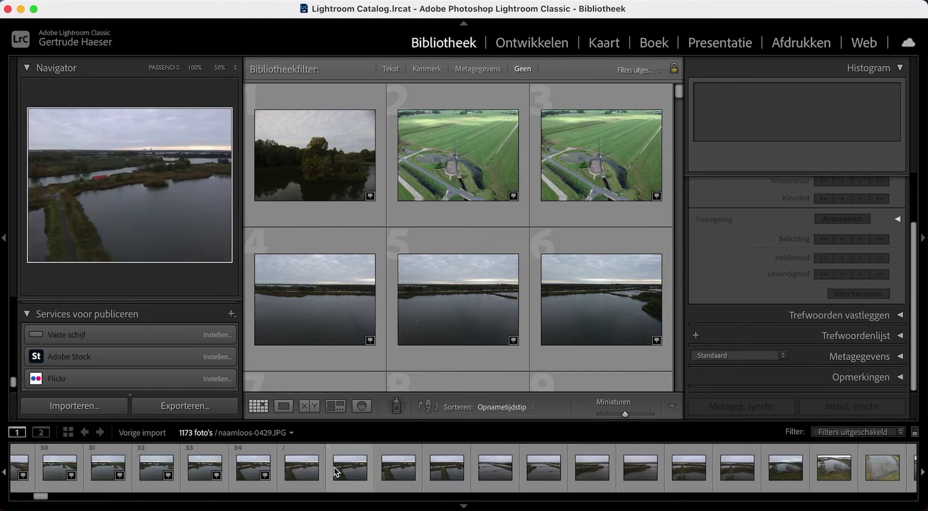
scroll(725, 466, right, 10)
scroll(706, 465, right, 12)
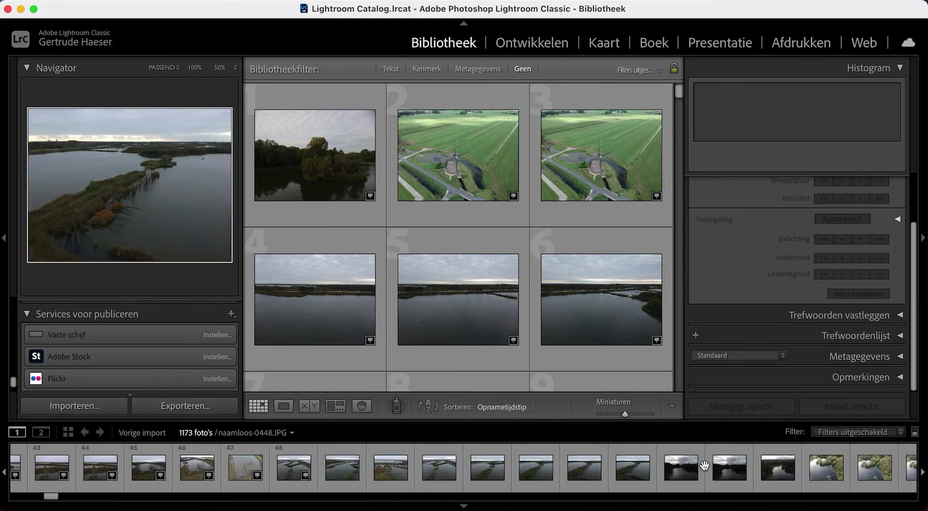
scroll(704, 465, right, 6)
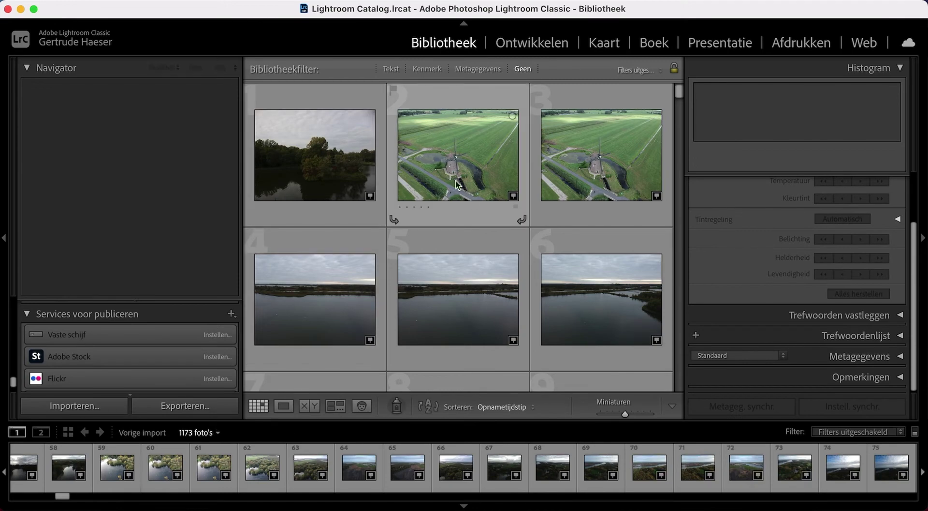
scroll(482, 213, down, 2)
scroll(483, 212, down, 1)
scroll(484, 215, down, 3)
scroll(485, 217, down, 2)
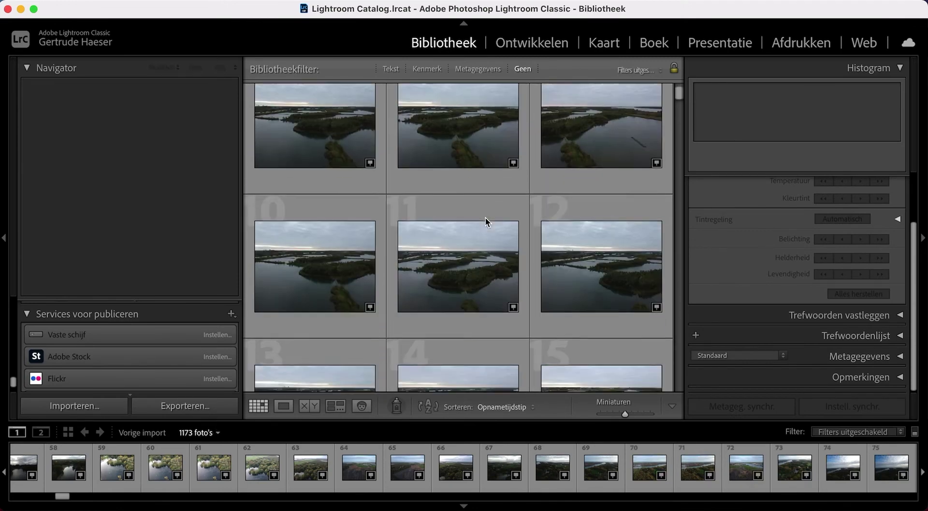
scroll(486, 218, down, 3)
scroll(486, 217, down, 10)
scroll(485, 219, down, 10)
scroll(485, 218, down, 6)
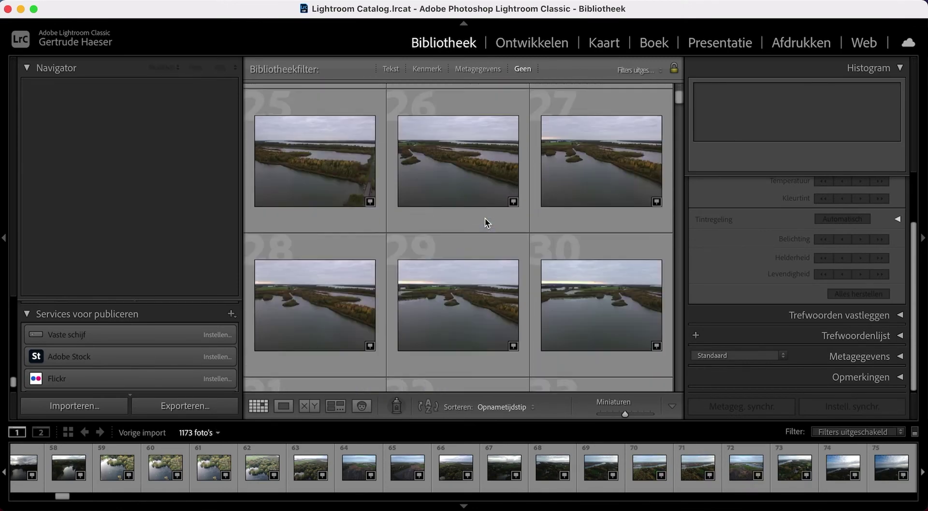
scroll(485, 218, down, 5)
scroll(485, 219, down, 10)
scroll(485, 219, down, 10)
scroll(485, 219, down, 6)
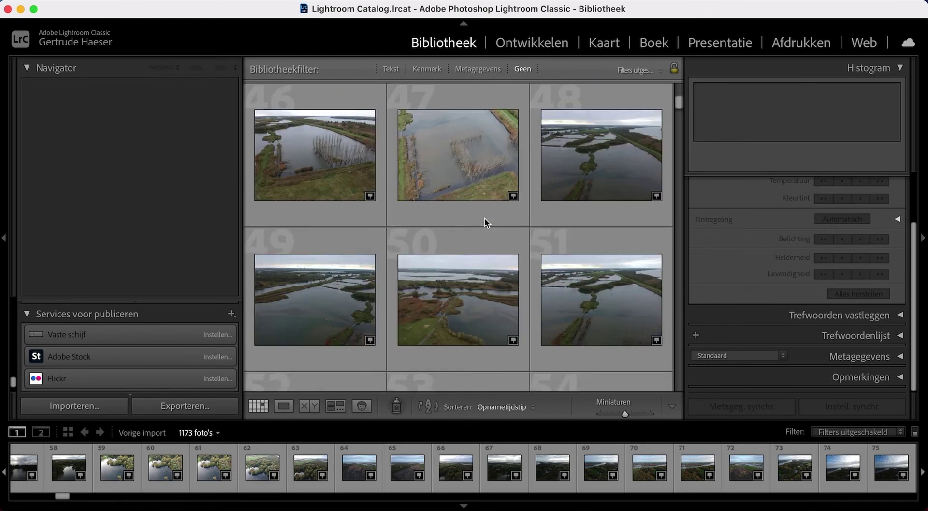
scroll(484, 219, down, 6)
scroll(485, 219, down, 8)
scroll(484, 219, down, 8)
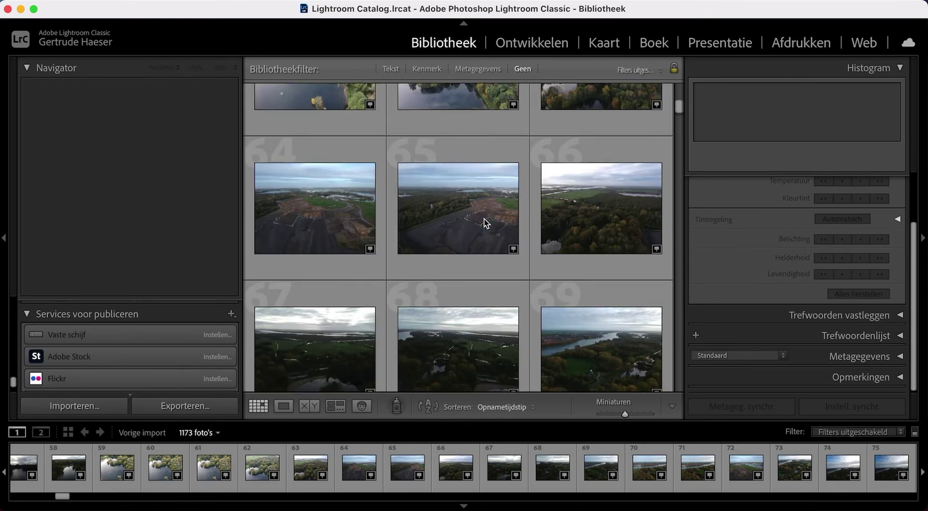
scroll(484, 219, down, 4)
scroll(484, 219, down, 3)
scroll(484, 219, down, 3)
scroll(484, 219, down, 3)
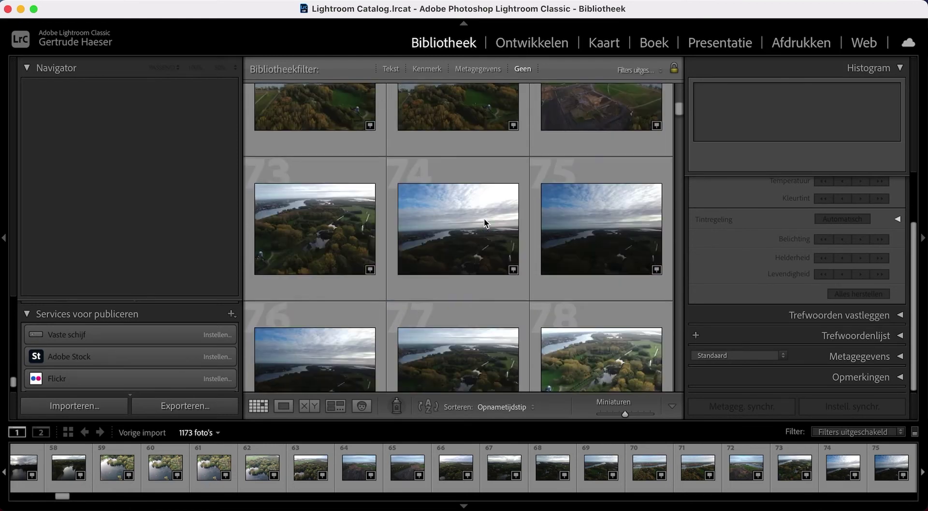
scroll(485, 223, down, 3)
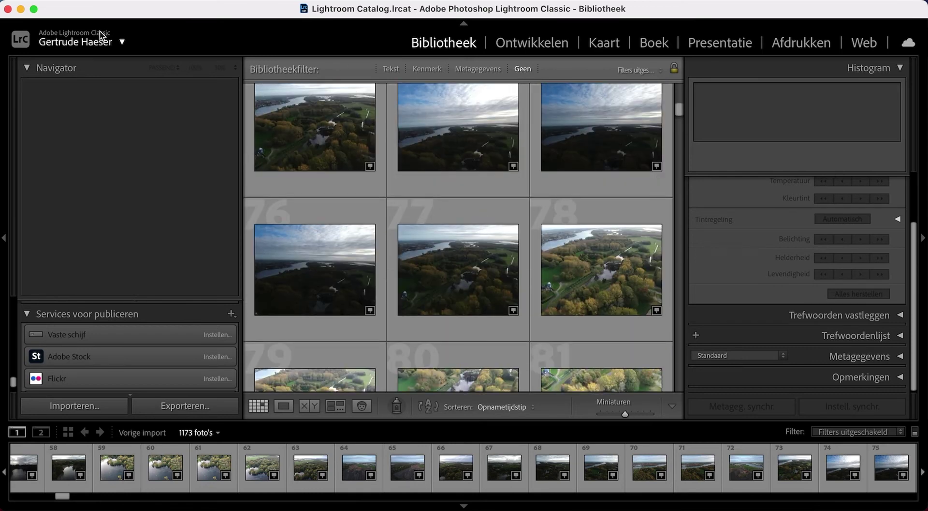
Step: Select the snowy sunset photo 204 and scroll down through the shoot
drag(680, 109, 683, 143)
click(616, 159)
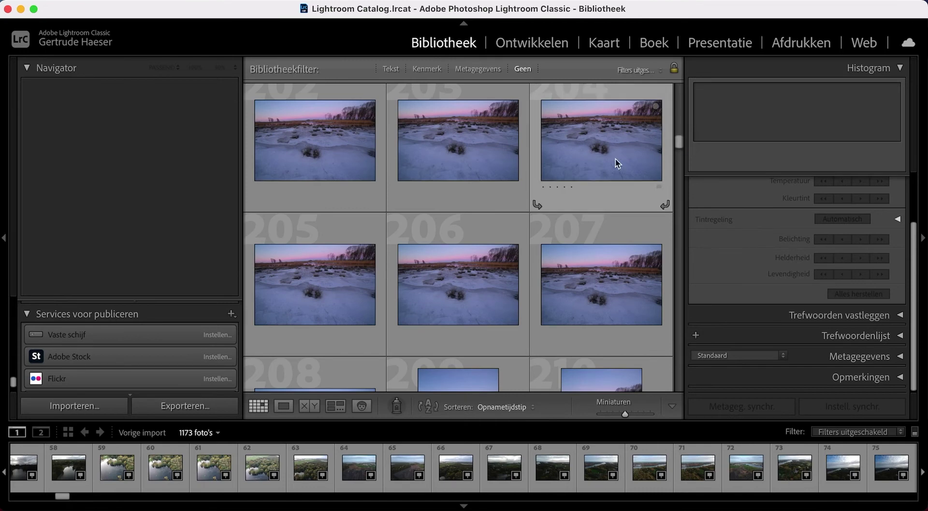
scroll(601, 156, down, 2)
scroll(602, 157, down, 2)
scroll(601, 156, down, 2)
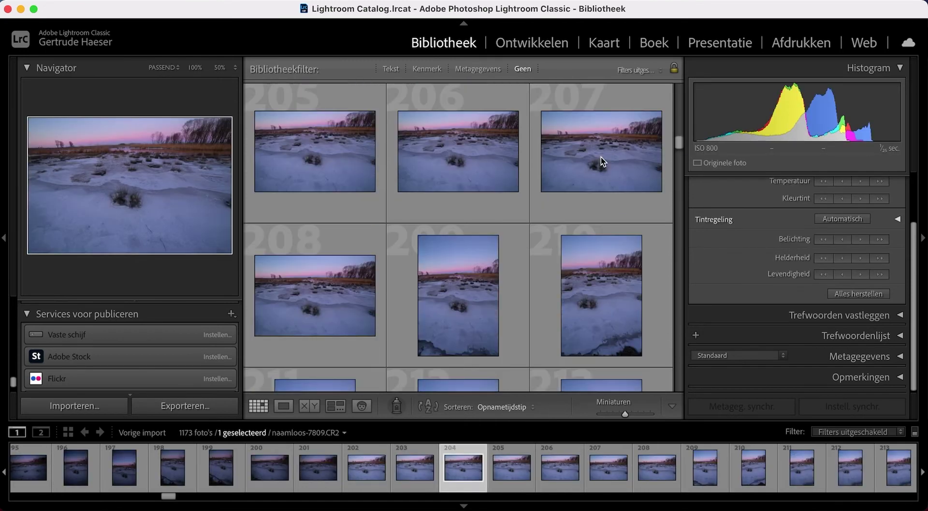
scroll(602, 157, down, 5)
scroll(601, 157, down, 2)
scroll(601, 158, down, 2)
scroll(600, 157, down, 2)
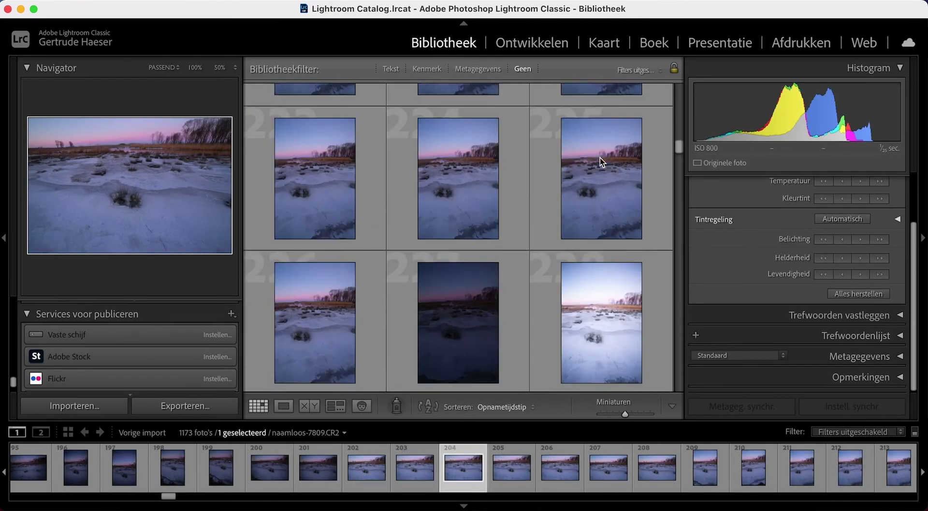
scroll(599, 158, down, 2)
scroll(600, 157, down, 3)
scroll(600, 157, down, 3)
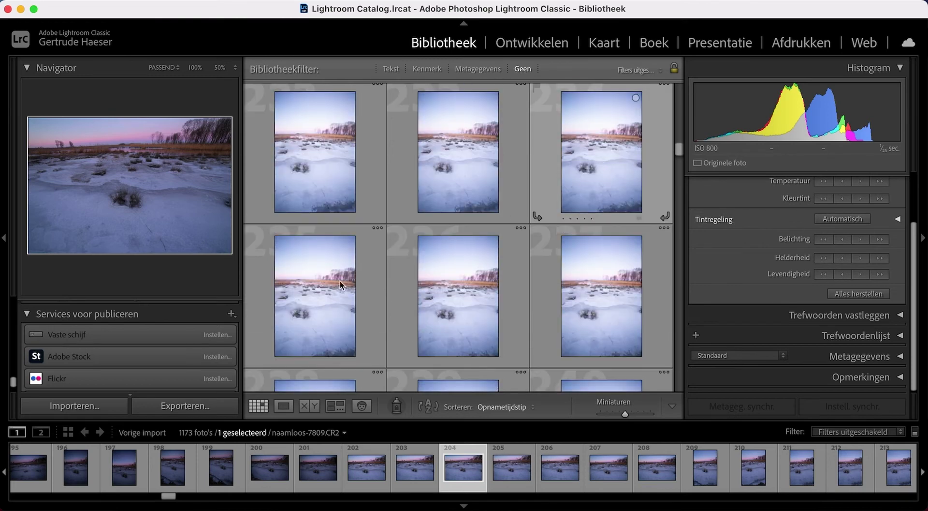
scroll(147, 346, up, 5)
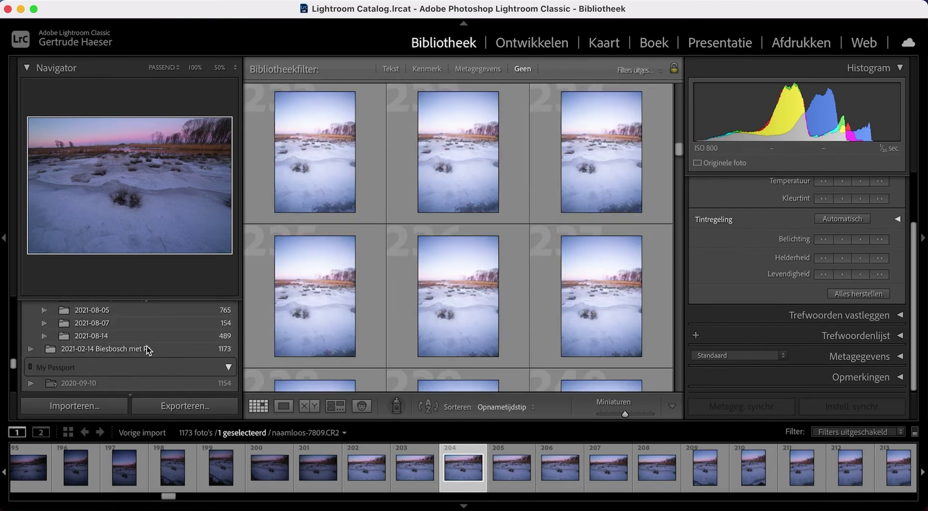
scroll(146, 346, down, 3)
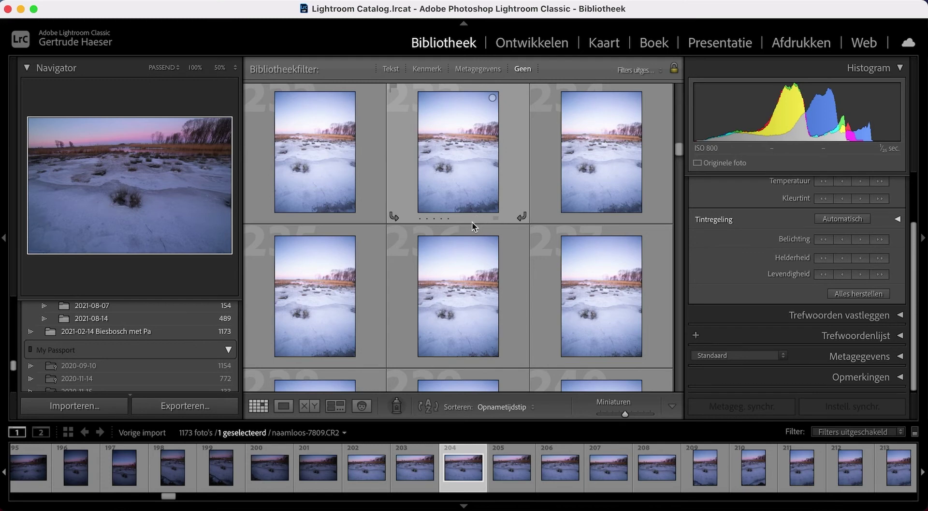
Step: Scroll further and select photo 258, the icy close-up
scroll(502, 232, down, 2)
scroll(503, 232, down, 3)
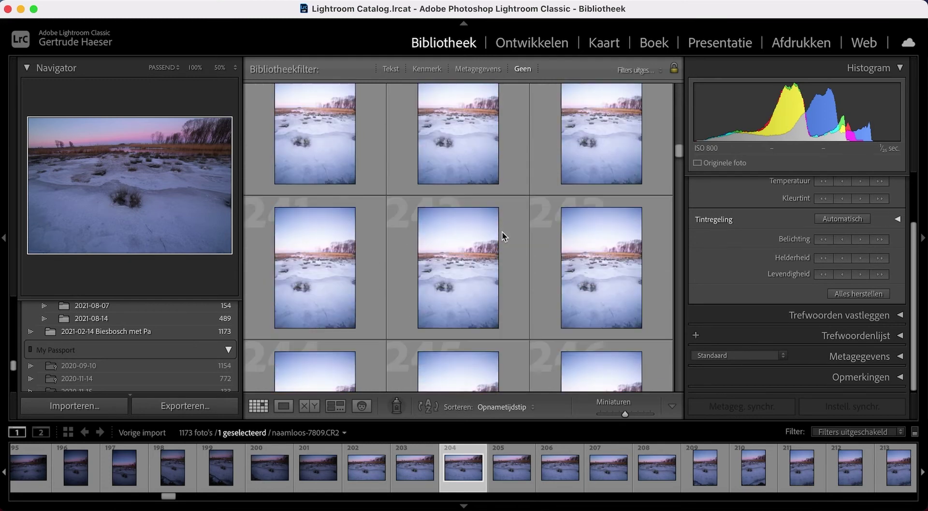
scroll(503, 232, down, 3)
scroll(503, 232, down, 3)
scroll(503, 233, down, 3)
scroll(502, 231, down, 5)
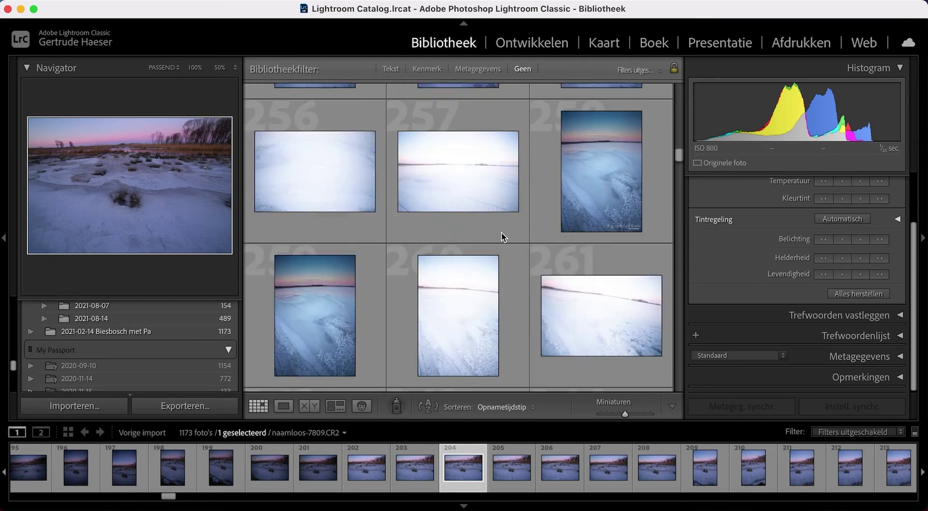
click(592, 188)
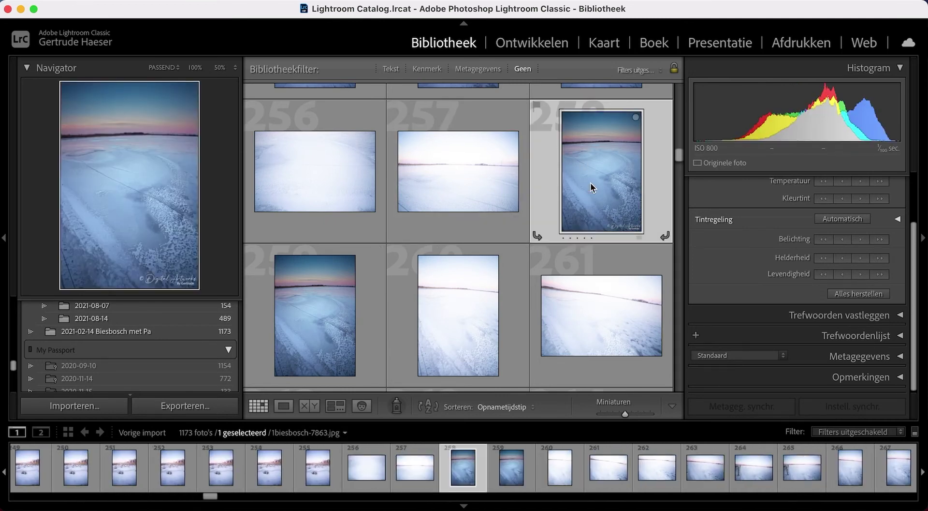
mouse_move(602, 171)
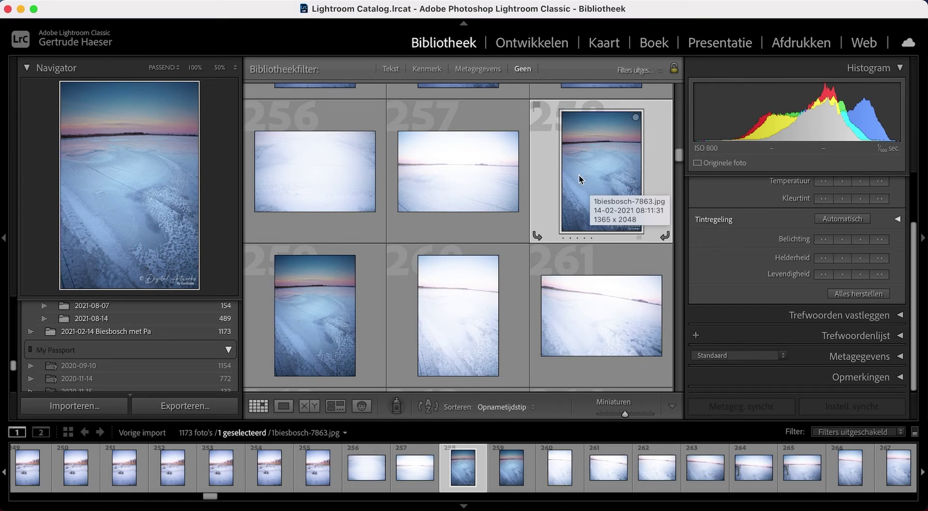
Step: Scroll past 258 and select sunset photos 308 and then 309
scroll(518, 213, down, 2)
scroll(517, 213, down, 3)
scroll(517, 213, down, 3)
scroll(517, 213, down, 3)
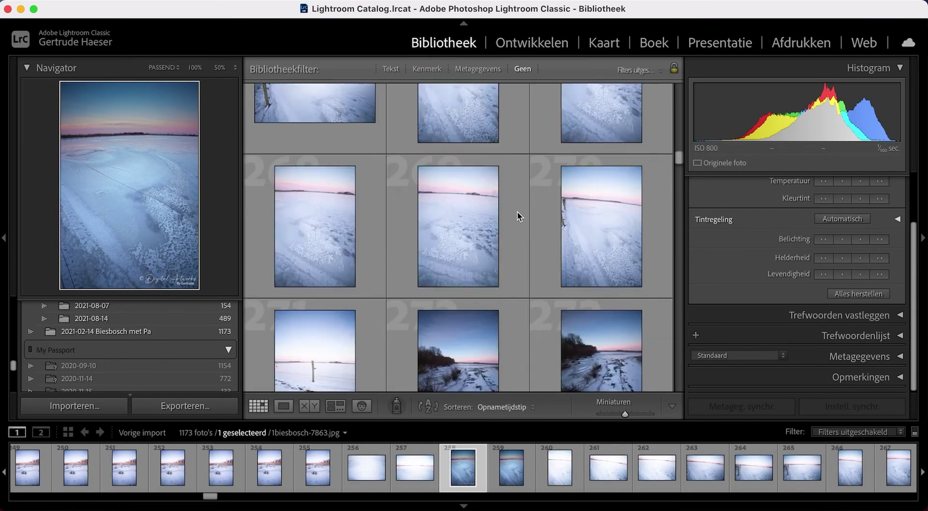
scroll(518, 211, down, 3)
scroll(517, 212, down, 3)
scroll(518, 212, down, 6)
scroll(517, 211, down, 3)
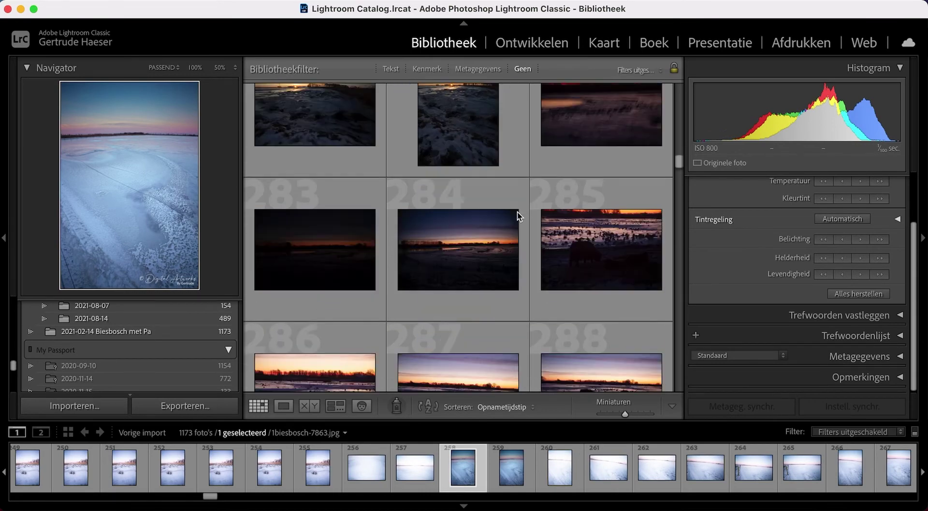
scroll(517, 211, down, 3)
scroll(518, 212, down, 3)
scroll(518, 211, down, 3)
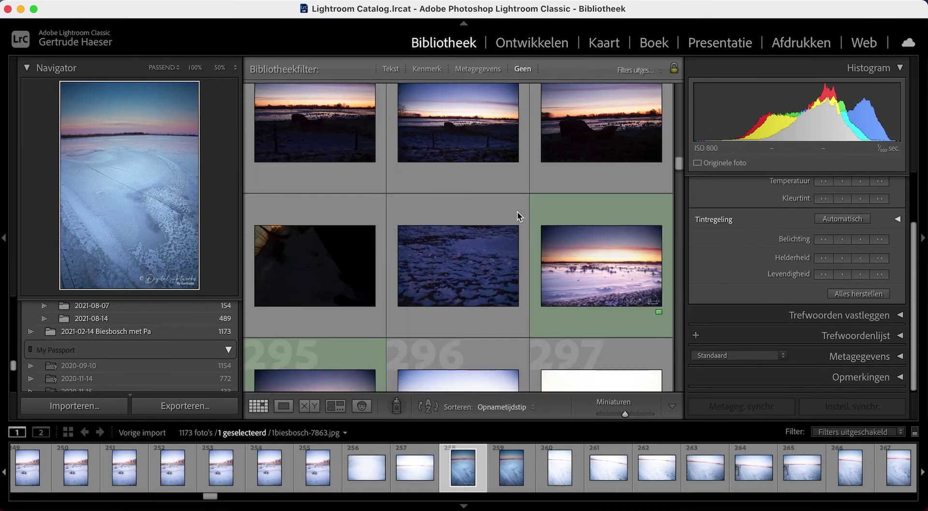
scroll(517, 212, down, 3)
scroll(516, 211, down, 1)
scroll(516, 212, down, 2)
scroll(517, 212, down, 2)
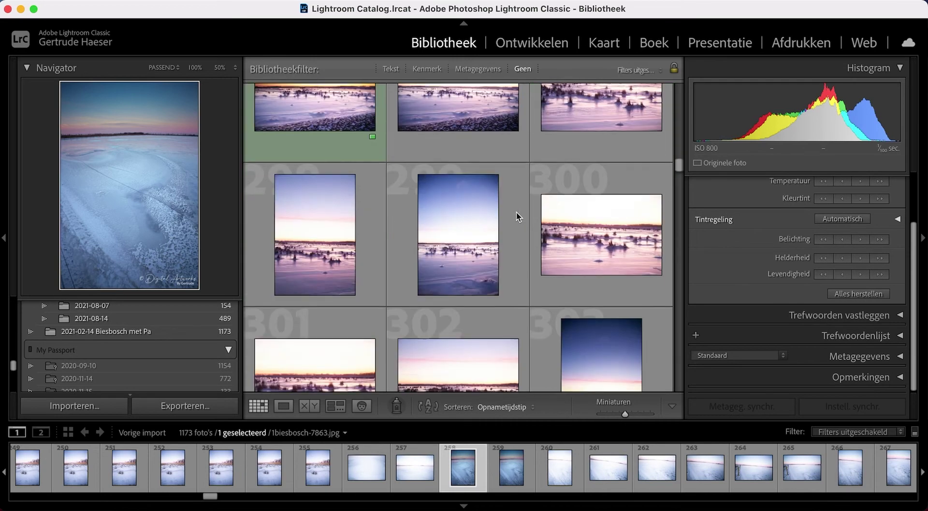
scroll(516, 212, down, 4)
scroll(515, 213, down, 2)
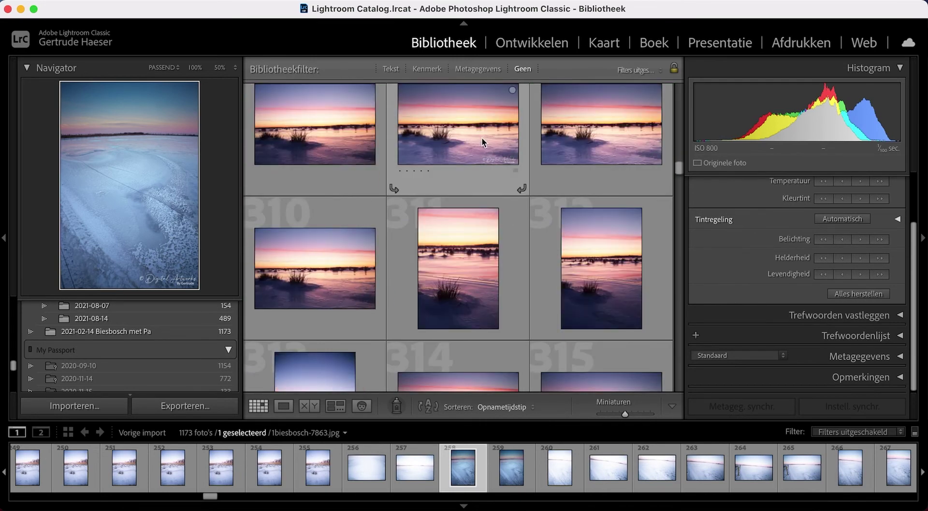
click(482, 136)
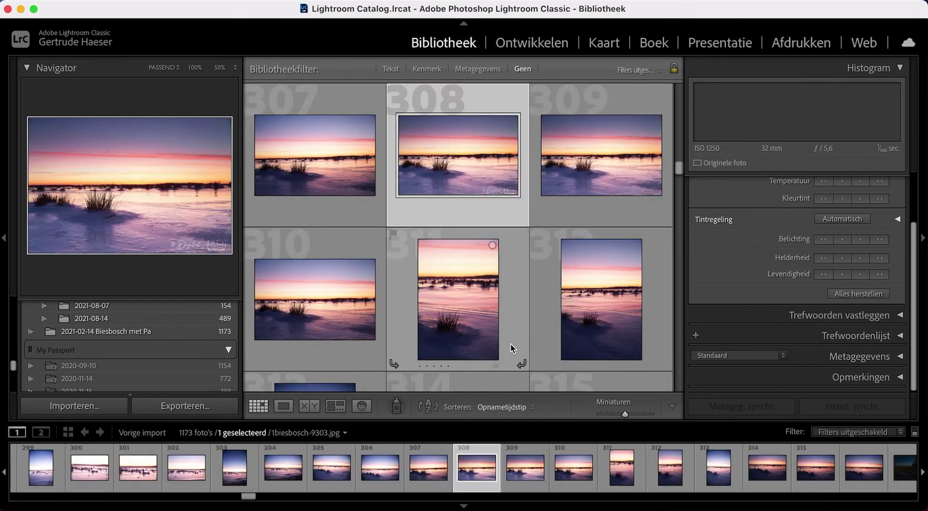
click(556, 178)
Step: Select sunset photo 307 and show it alone in Loupe view
click(332, 196)
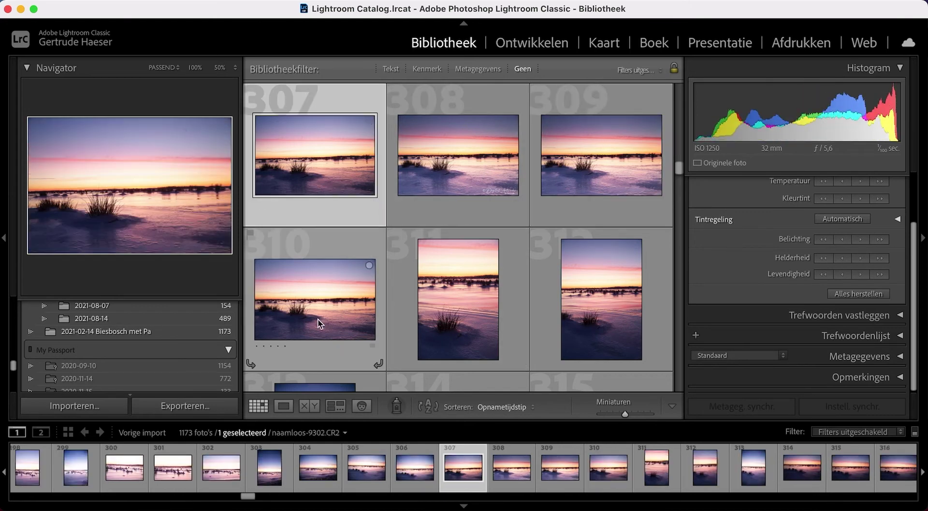
click(284, 406)
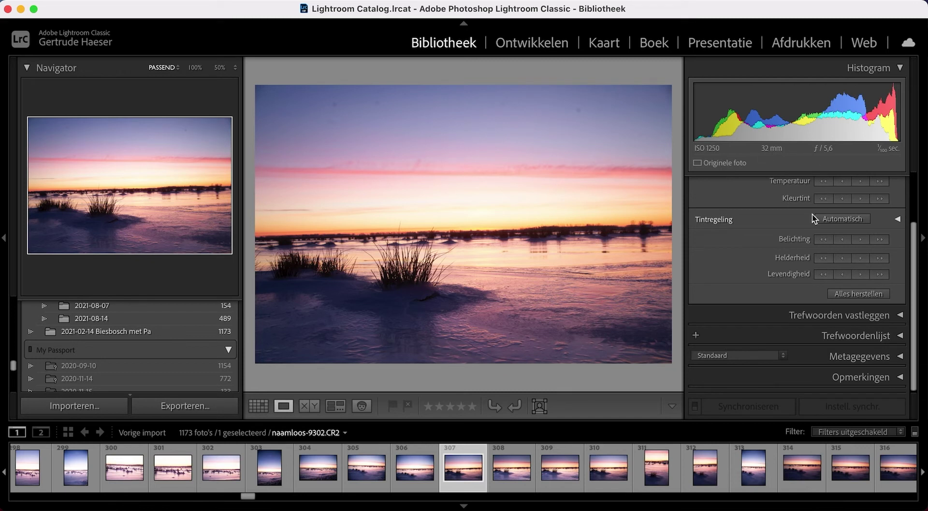
scroll(814, 218, up, 3)
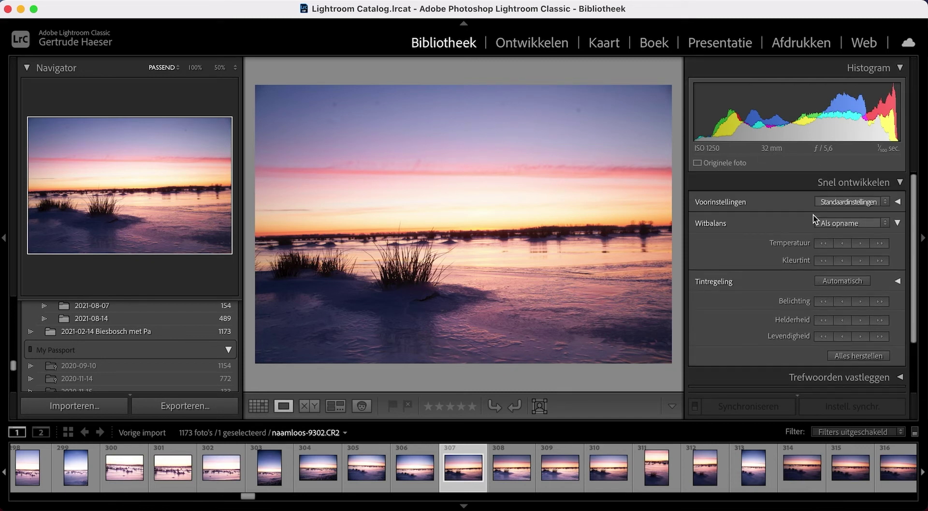
Step: Fine-tune the Quick Develop temperature and shift the tint toward magenta
click(861, 246)
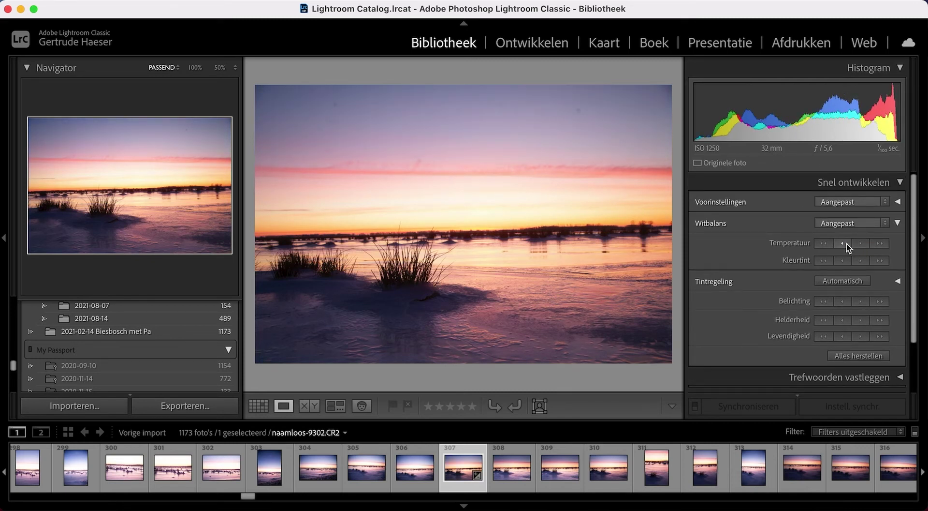
click(846, 244)
click(823, 244)
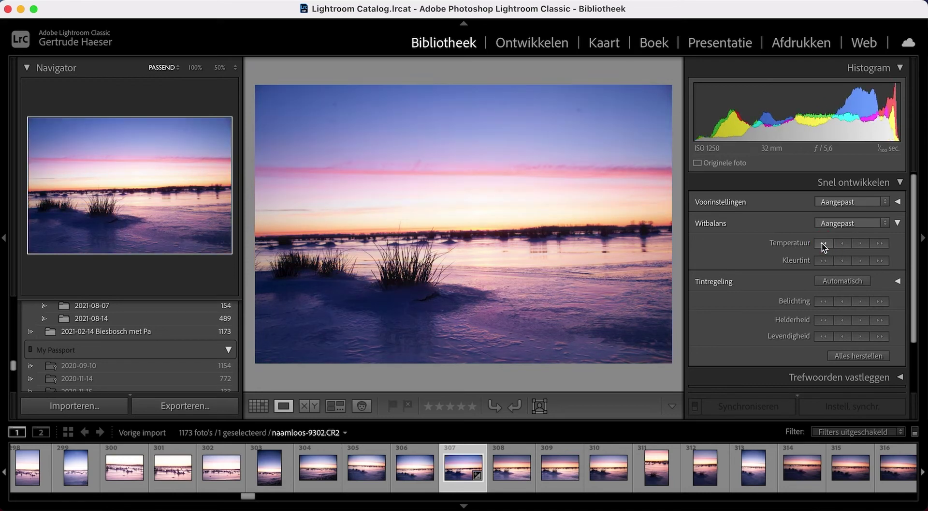
click(885, 245)
click(885, 245)
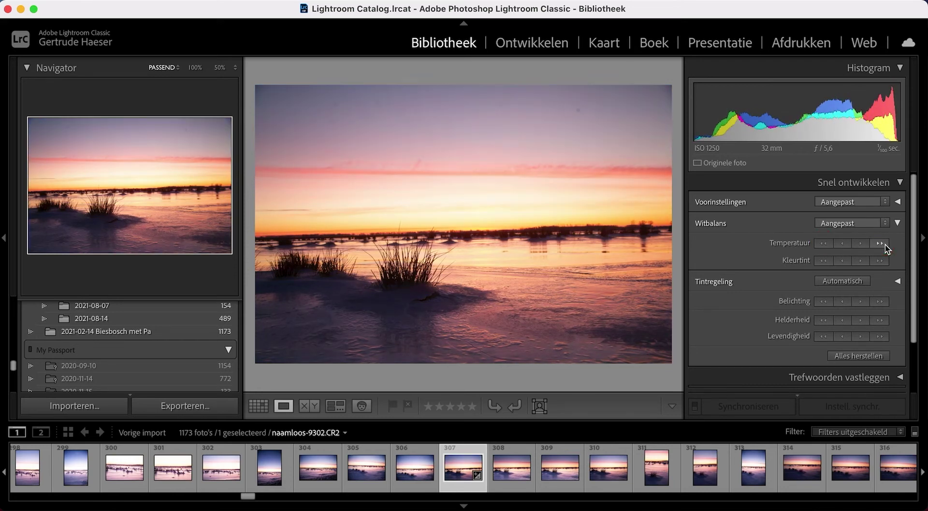
click(826, 245)
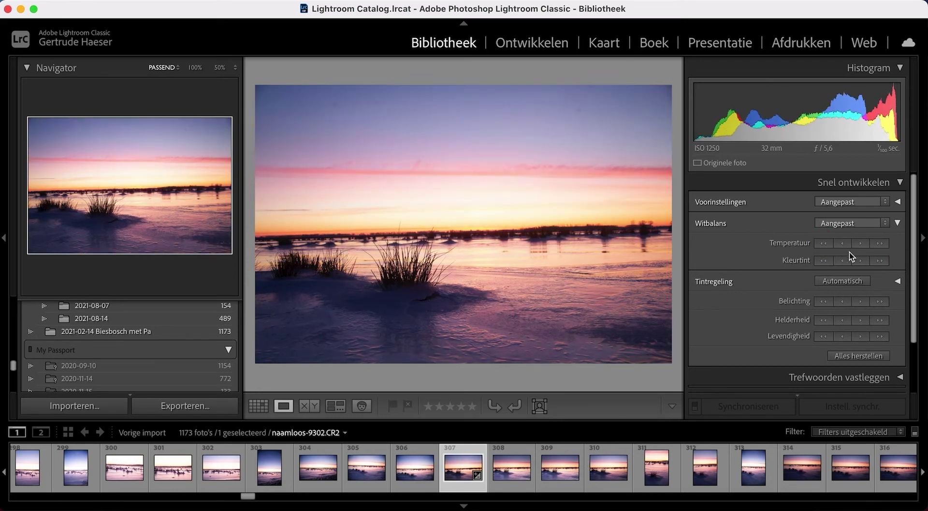
click(859, 264)
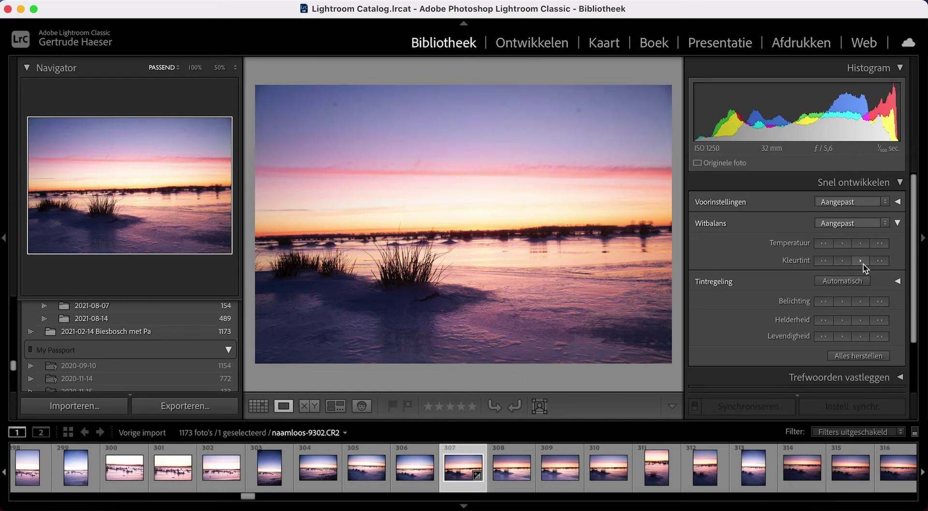
click(864, 264)
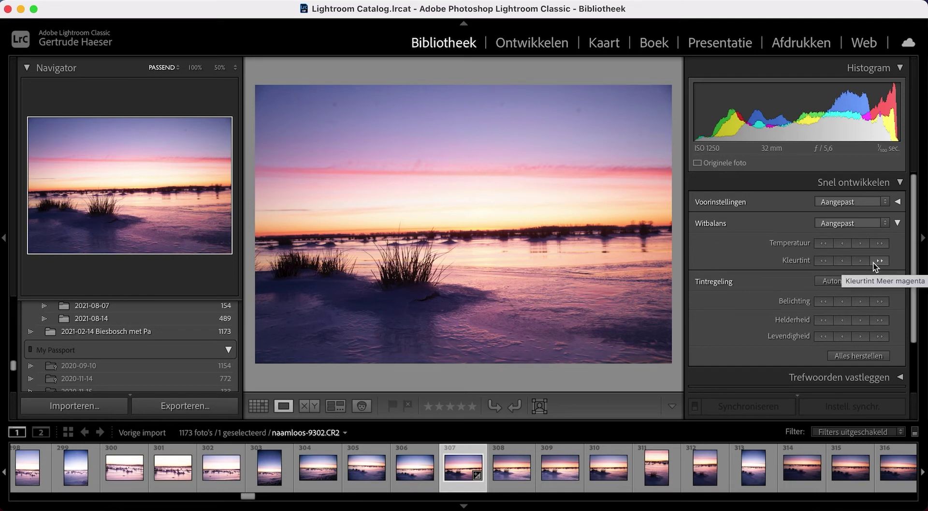
click(842, 263)
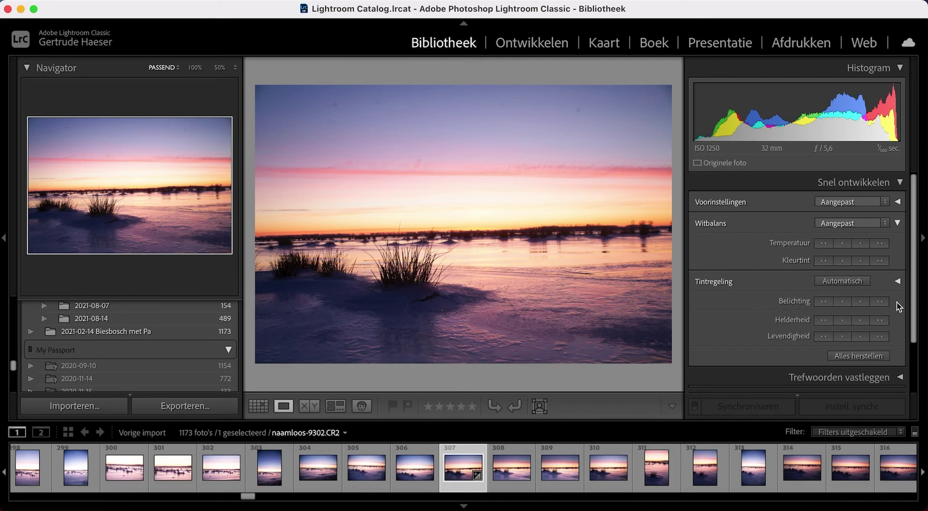
Step: Tweak exposure and clarity, then boost vibrance using Quick Develop buttons
click(880, 301)
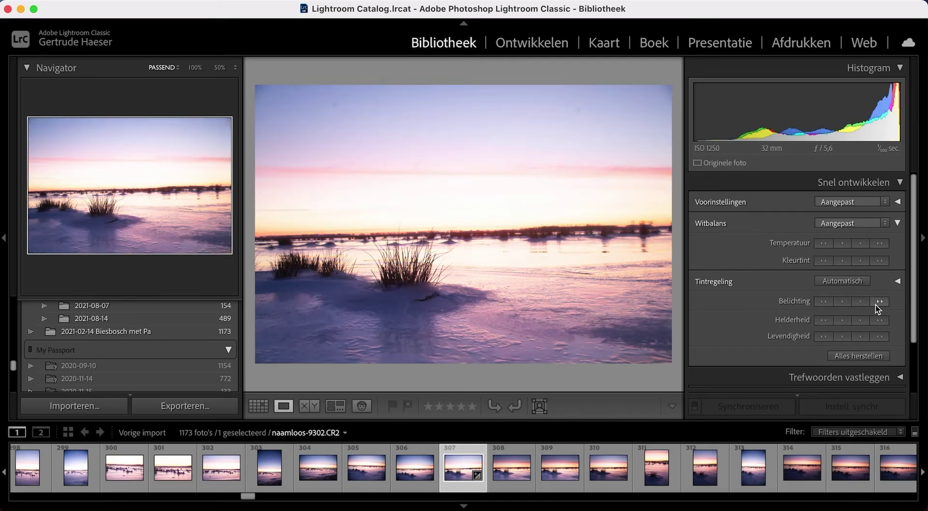
click(822, 301)
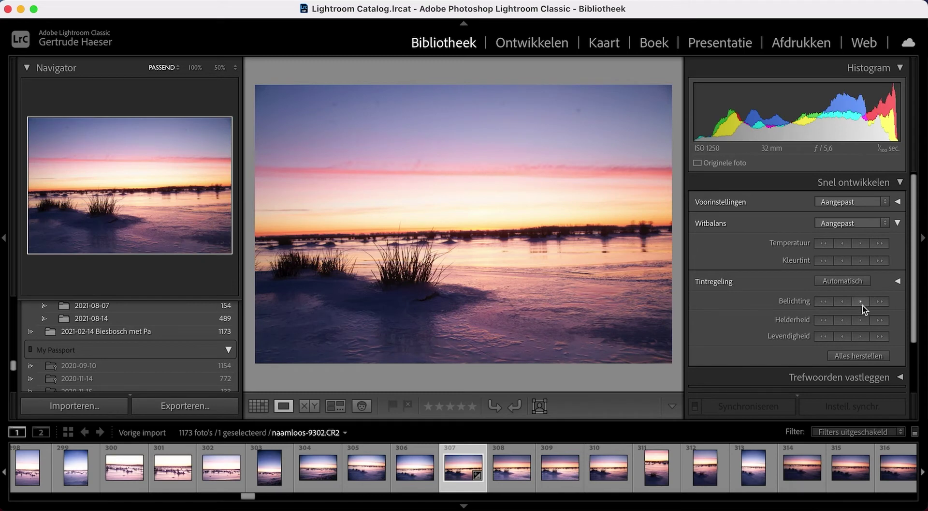
click(861, 302)
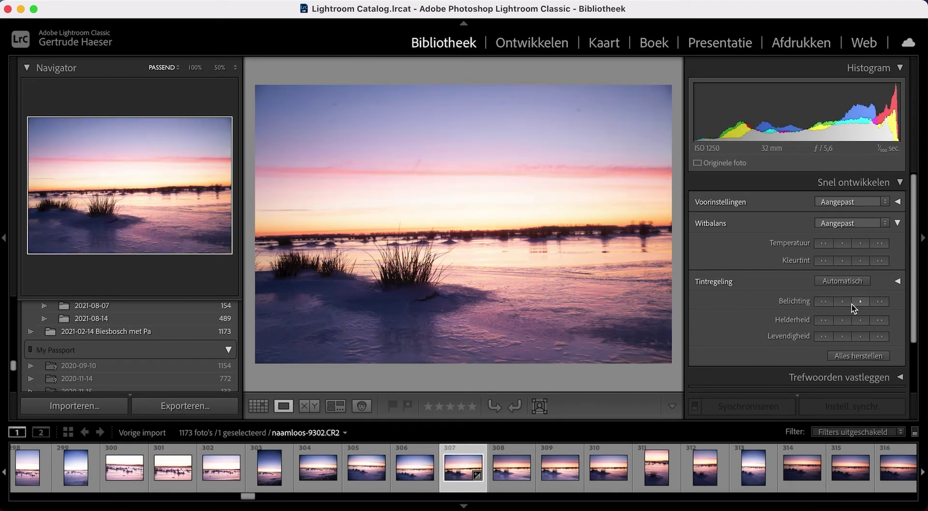
click(846, 303)
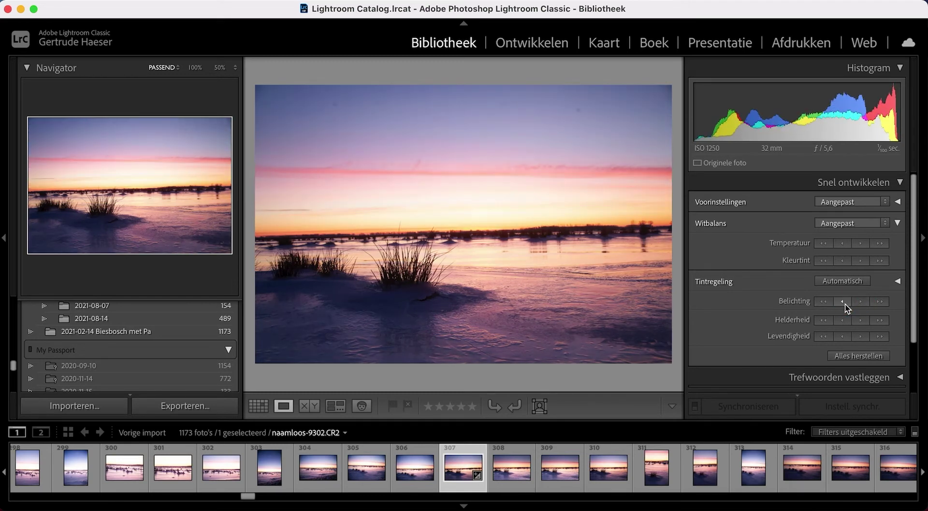
click(878, 321)
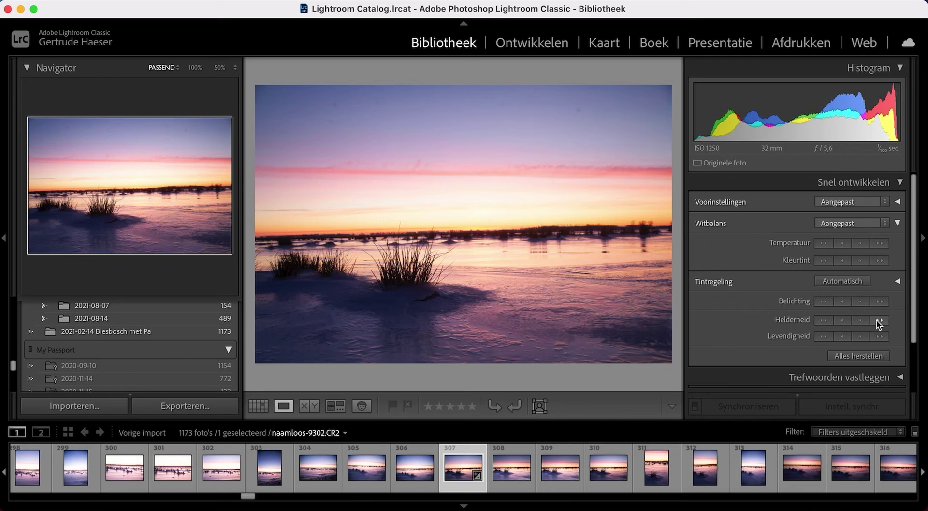
click(823, 321)
click(861, 337)
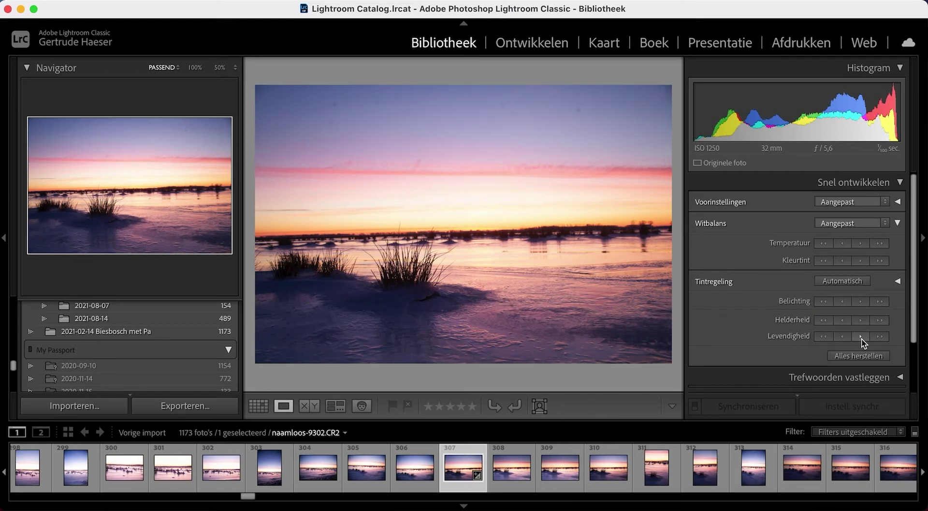
click(878, 337)
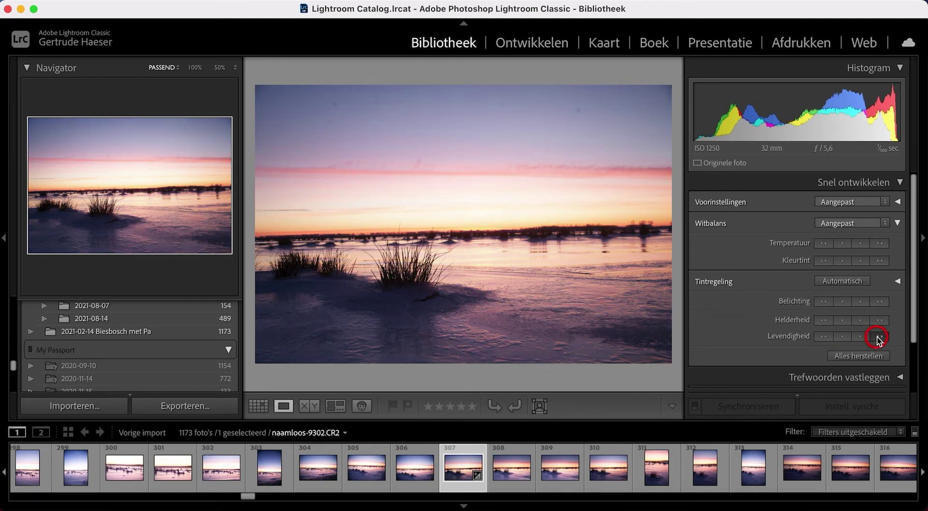
Step: Expand the keyword tagging options and the Keyword List panel
scroll(796, 302, down, 2)
scroll(797, 304, down, 2)
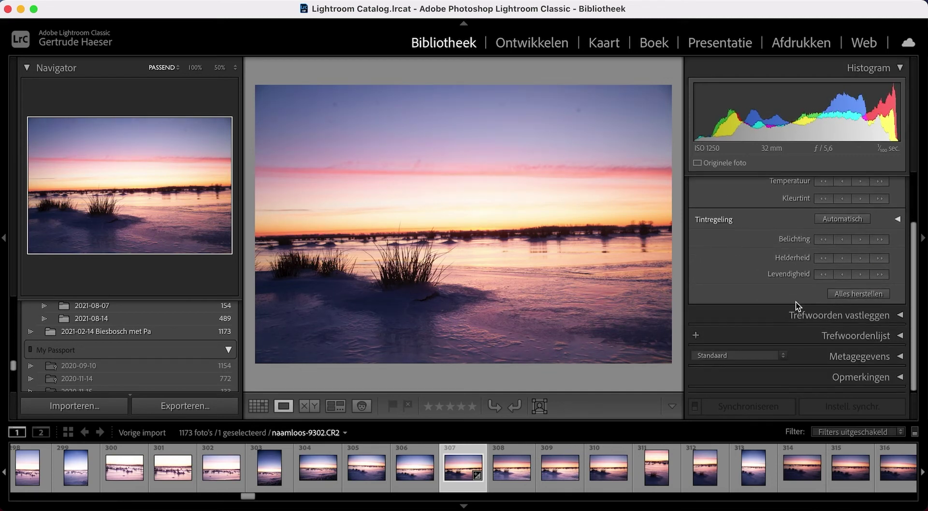
click(883, 319)
scroll(780, 312, down, 3)
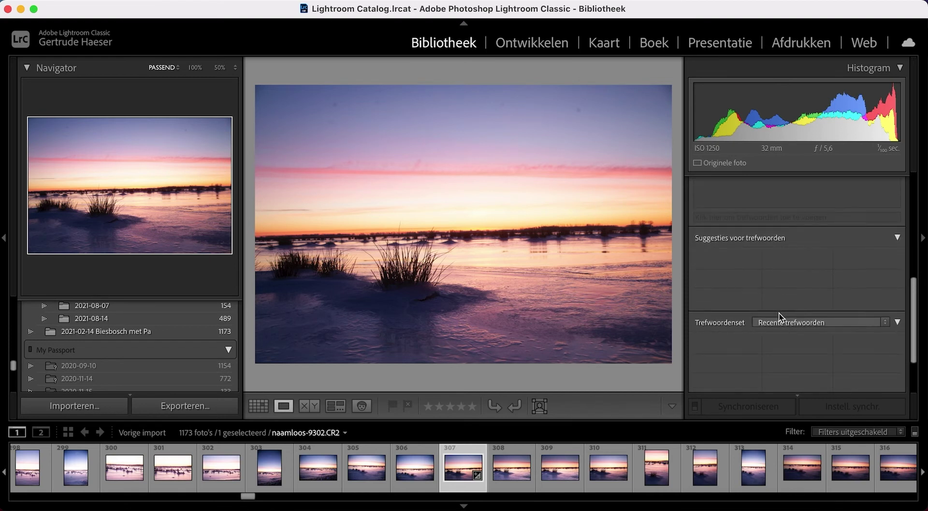
scroll(793, 316, down, 4)
scroll(783, 309, down, 1)
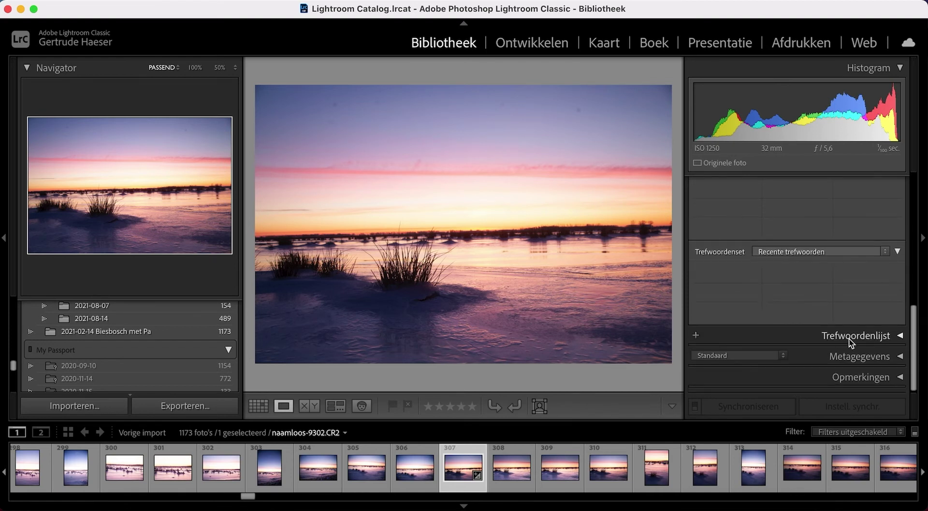
click(802, 335)
scroll(807, 297, down, 2)
scroll(816, 231, up, 5)
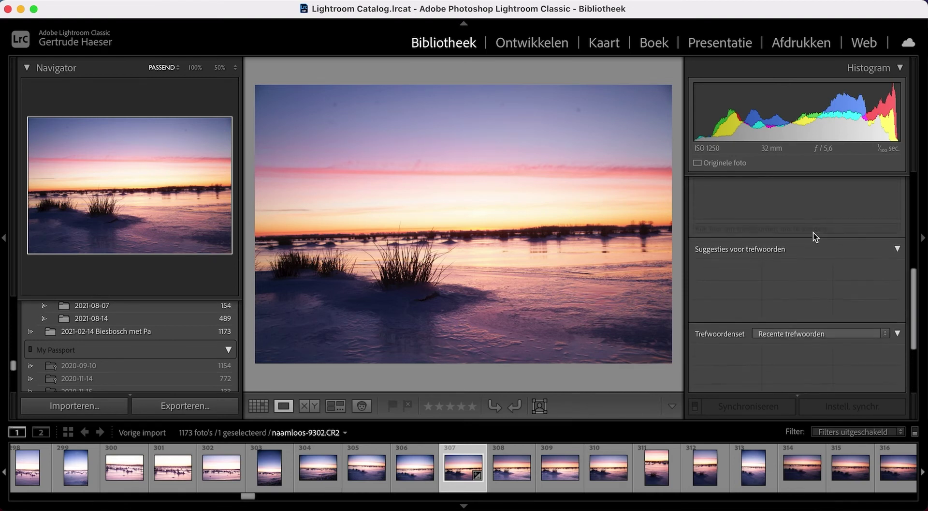
scroll(822, 271, down, 5)
Step: Expand the Metadata and Comments panels and scroll through the photo's details
click(856, 355)
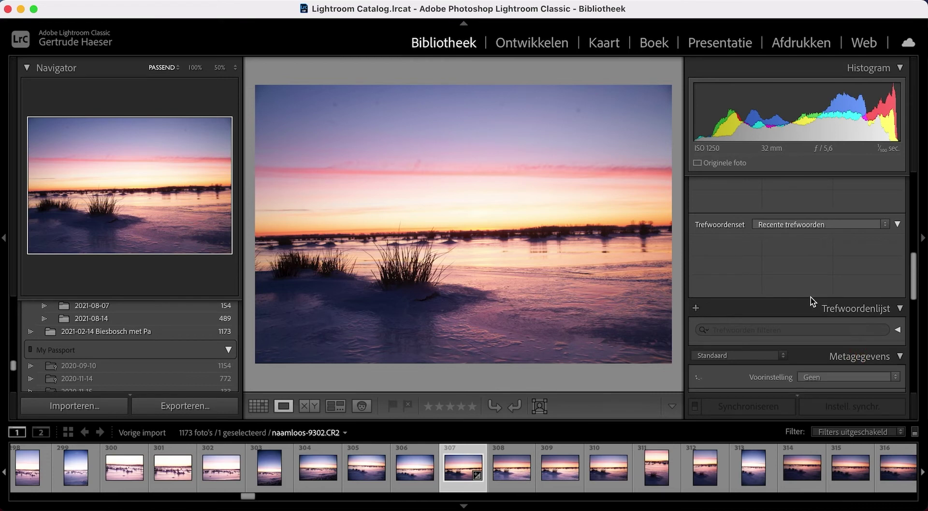
scroll(811, 297, down, 5)
scroll(793, 280, down, 3)
scroll(773, 268, down, 1)
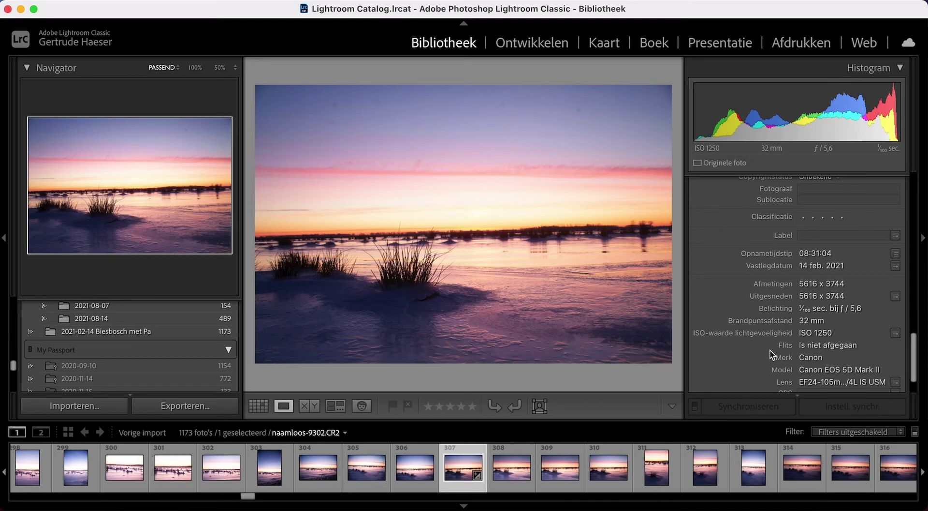
scroll(861, 344, down, 1)
scroll(861, 344, down, 1)
scroll(860, 345, down, 2)
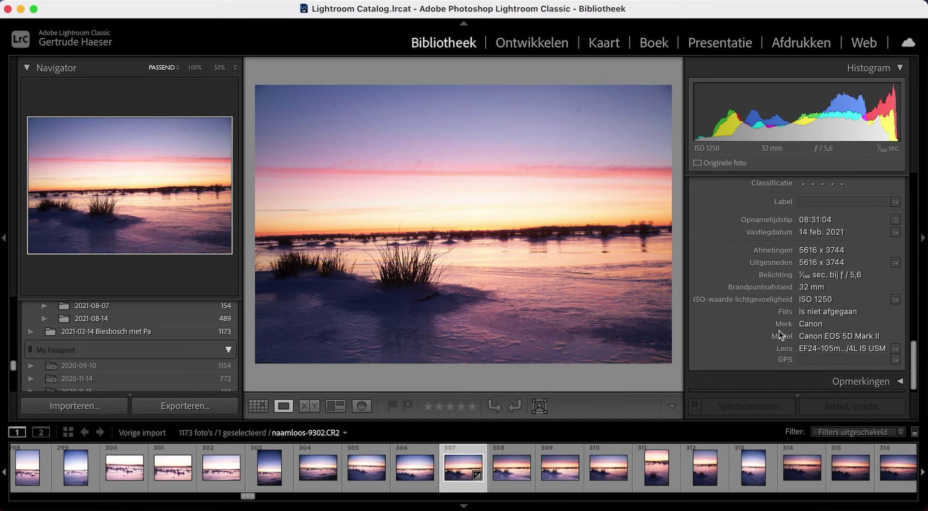
scroll(765, 332, down, 1)
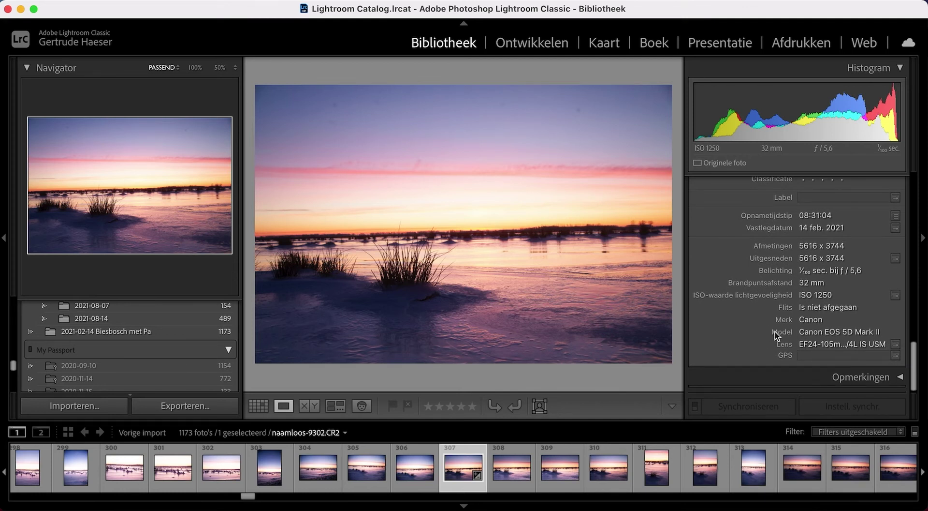
click(860, 377)
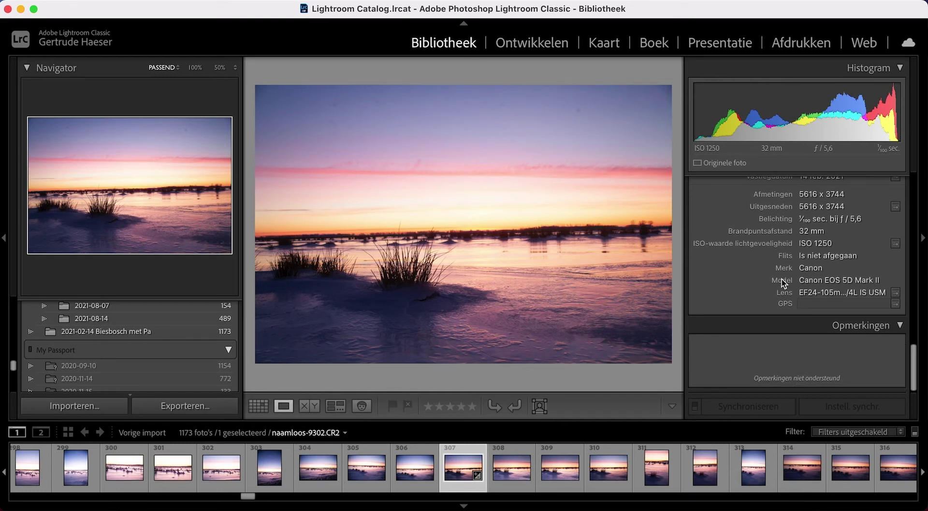
Step: Scroll the right panel back up to Quick Develop
scroll(782, 279, up, 6)
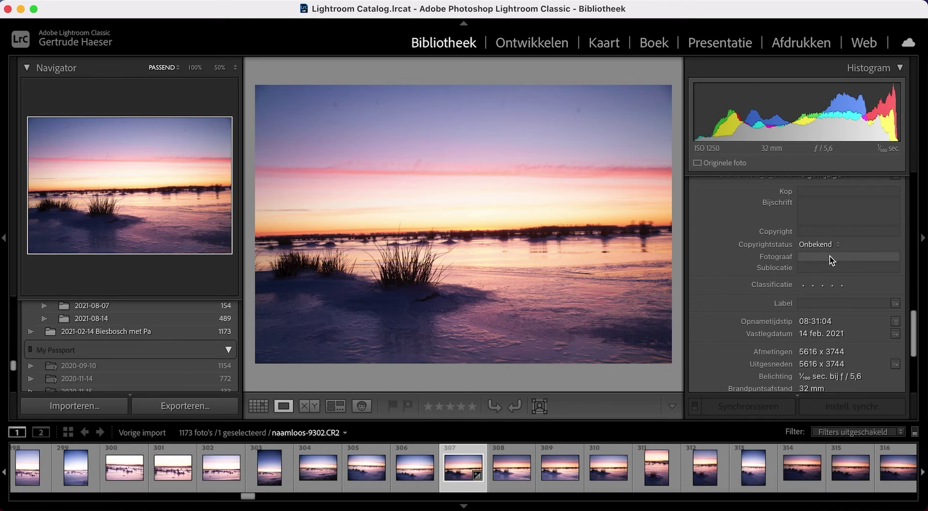
scroll(755, 268, up, 4)
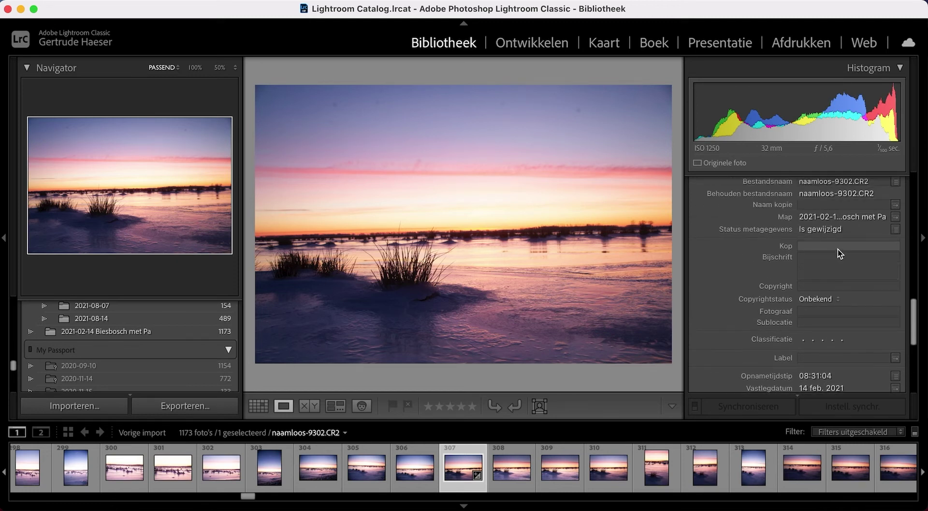
scroll(799, 275, up, 3)
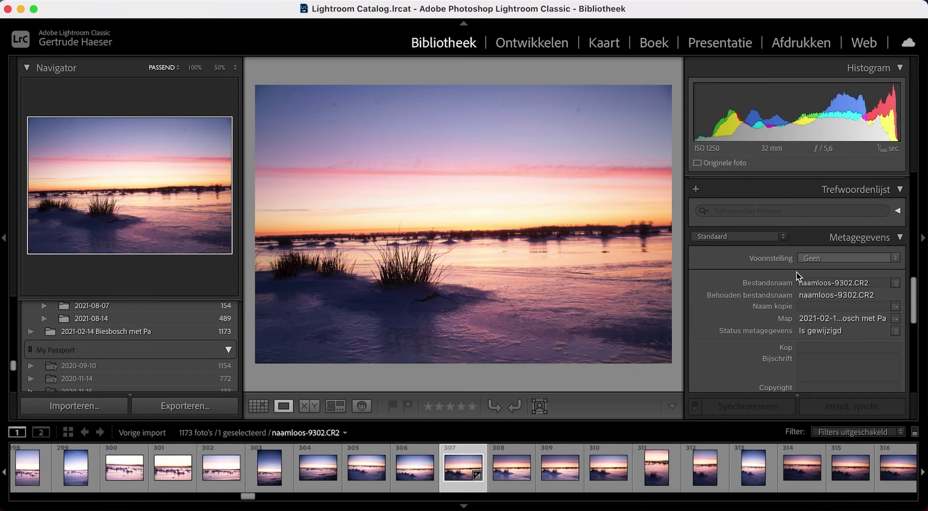
scroll(796, 272, up, 2)
scroll(798, 276, up, 2)
scroll(797, 275, up, 2)
scroll(756, 271, up, 2)
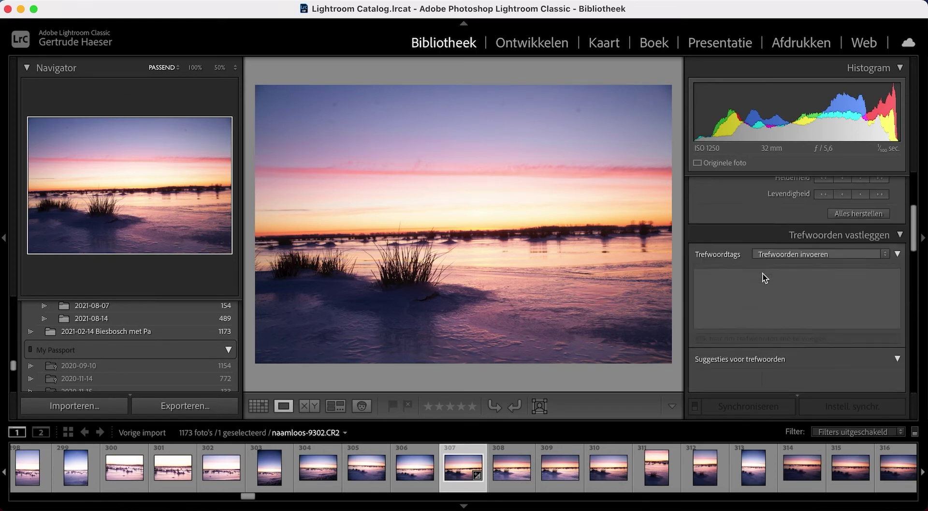
scroll(764, 277, up, 6)
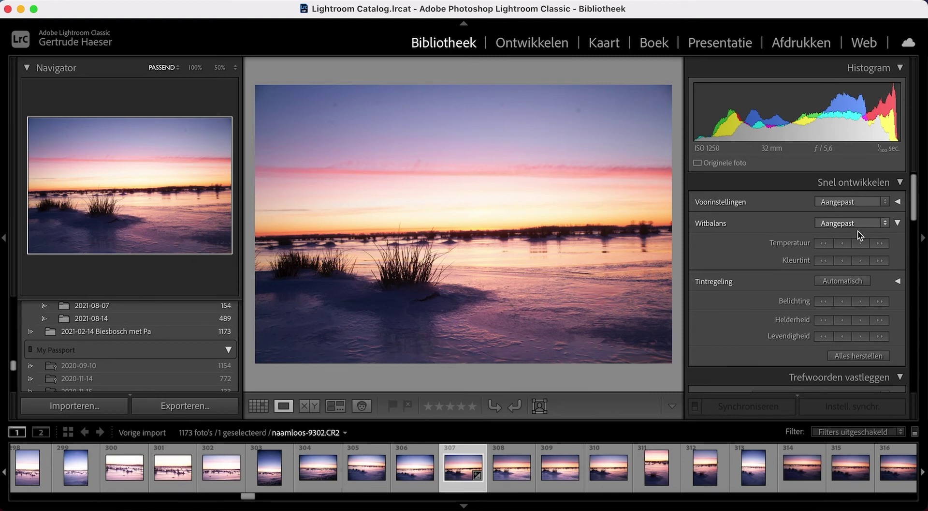
Step: Select photos 307–312 in Grid, warm their temperature then cool it back, and return to Loupe
click(259, 405)
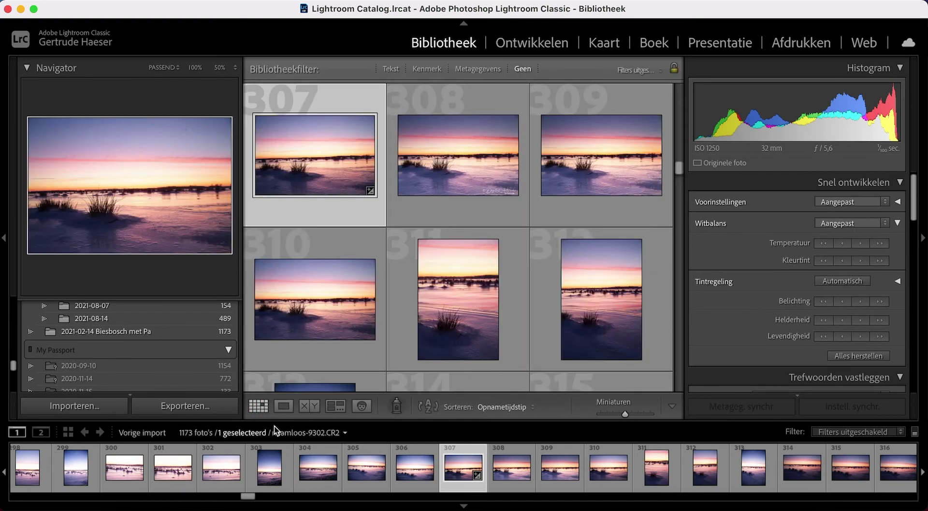
shift+click(598, 320)
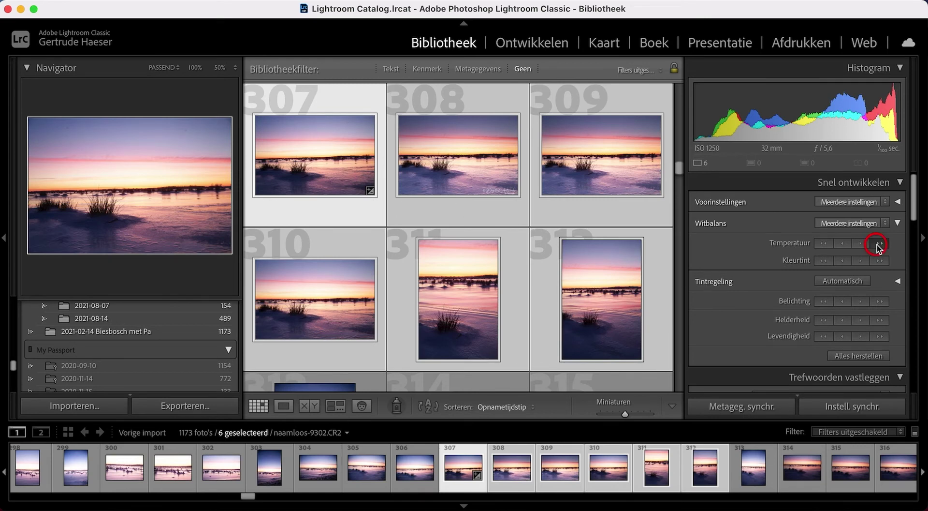
click(881, 245)
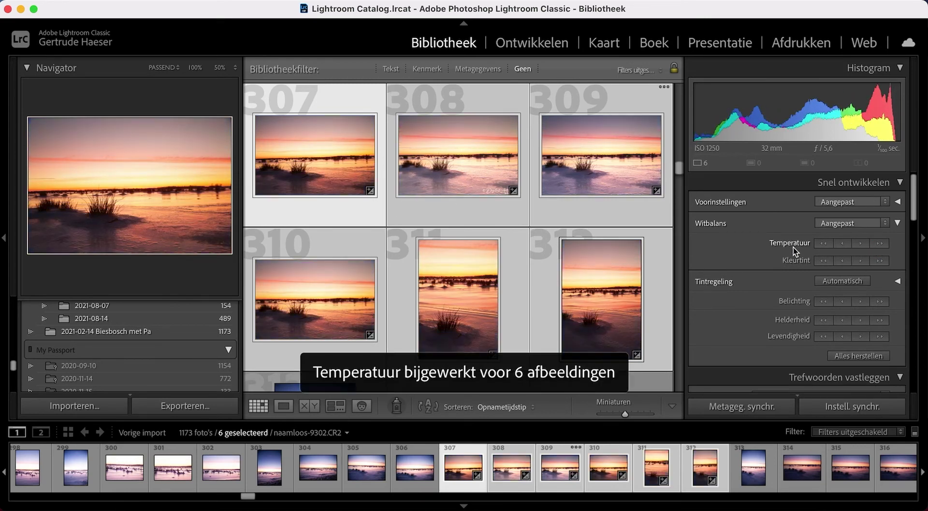
click(822, 243)
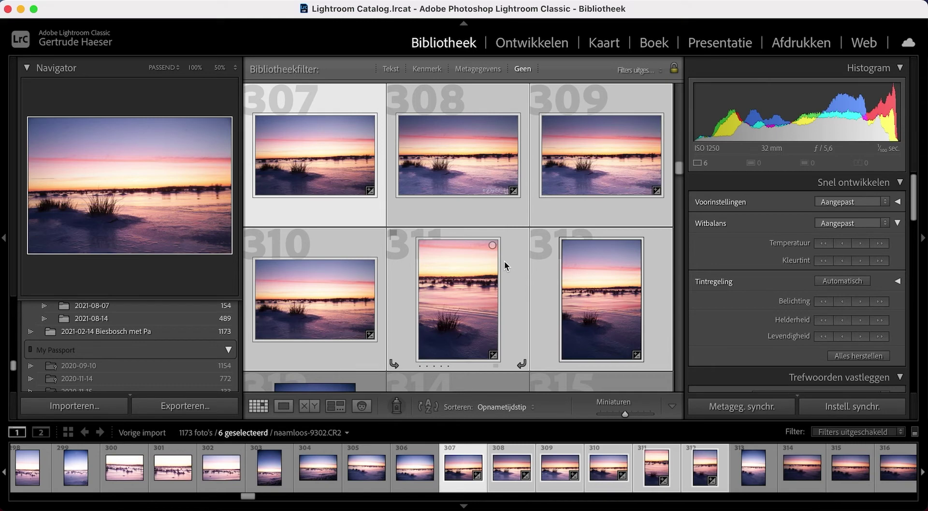
scroll(534, 251, down, 2)
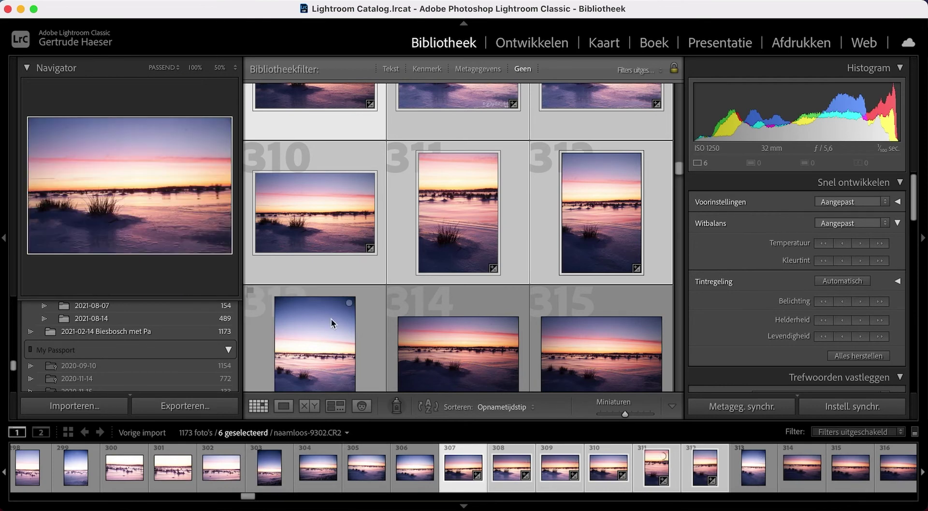
click(283, 407)
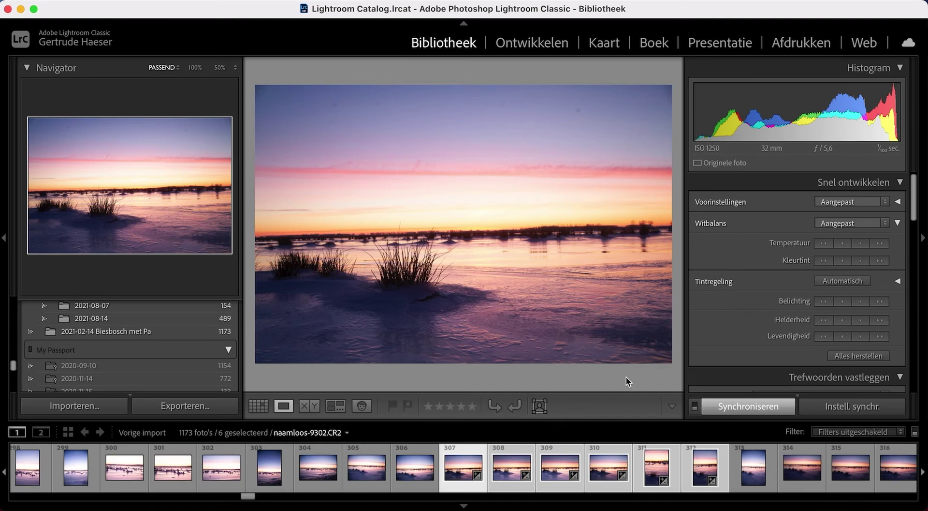
Step: Warm the six photos' Quick Develop temperature two steps, then cool it two steps back
click(881, 243)
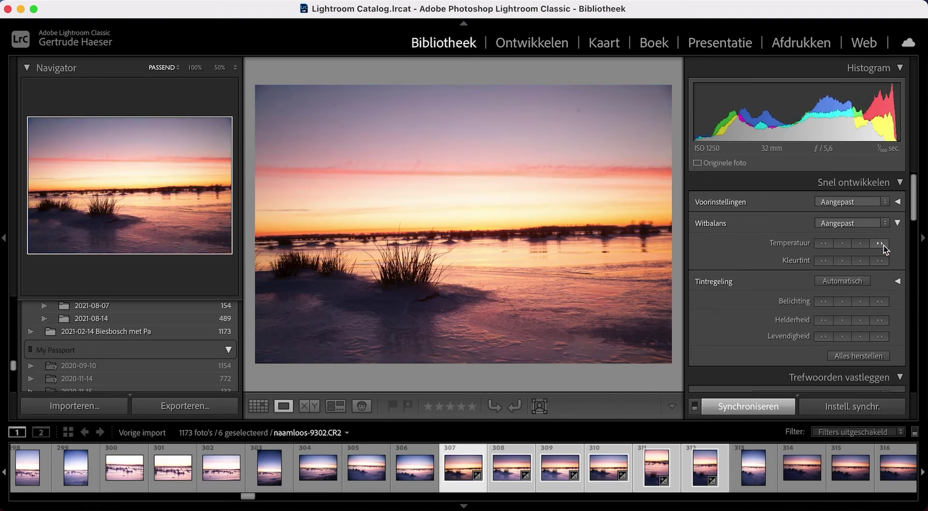
click(880, 243)
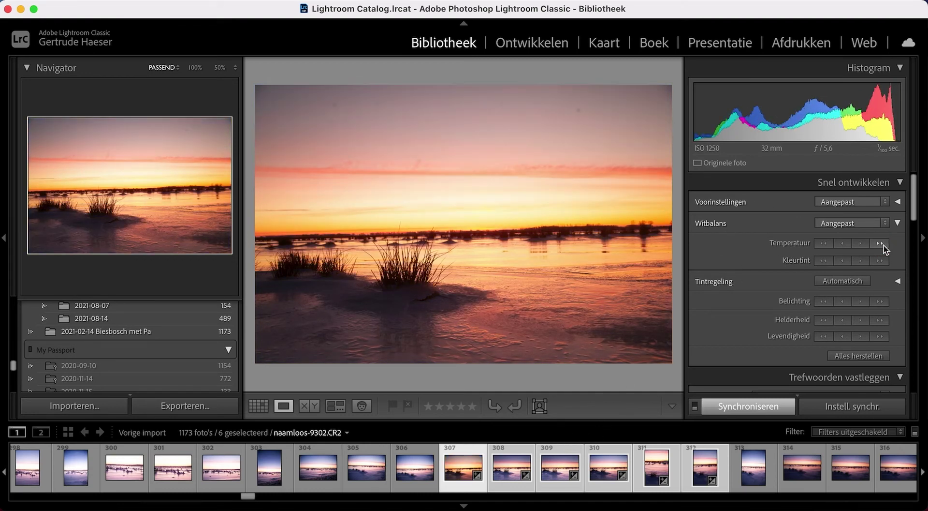
click(827, 245)
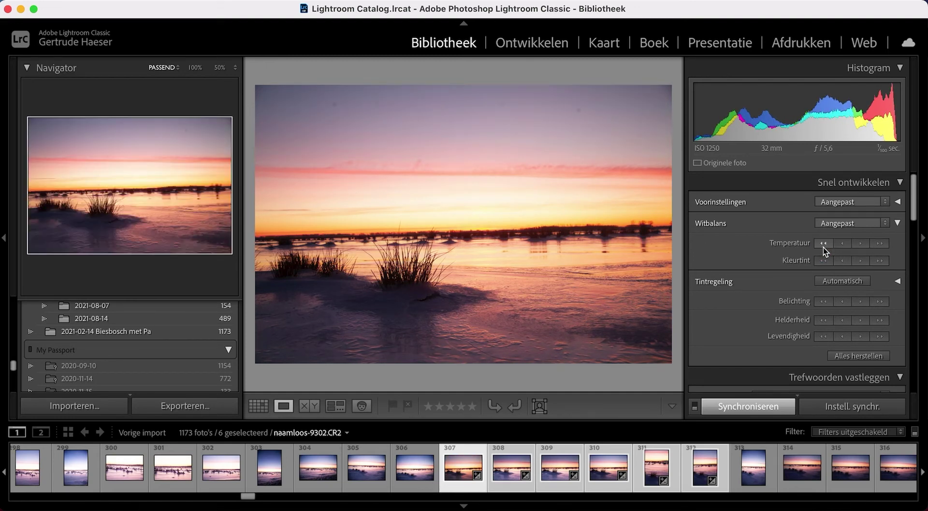
click(824, 244)
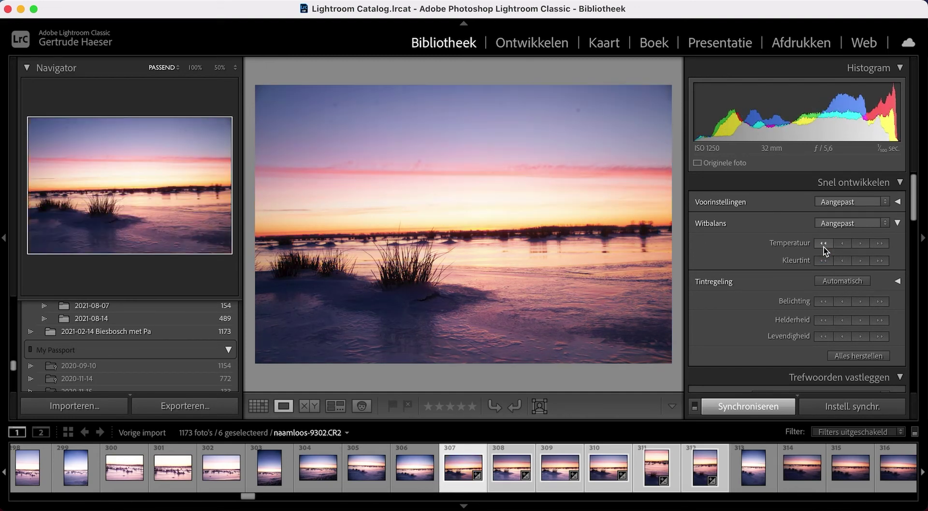
Step: Return to the thumbnail grid and bring the selection into the Develop module
click(258, 405)
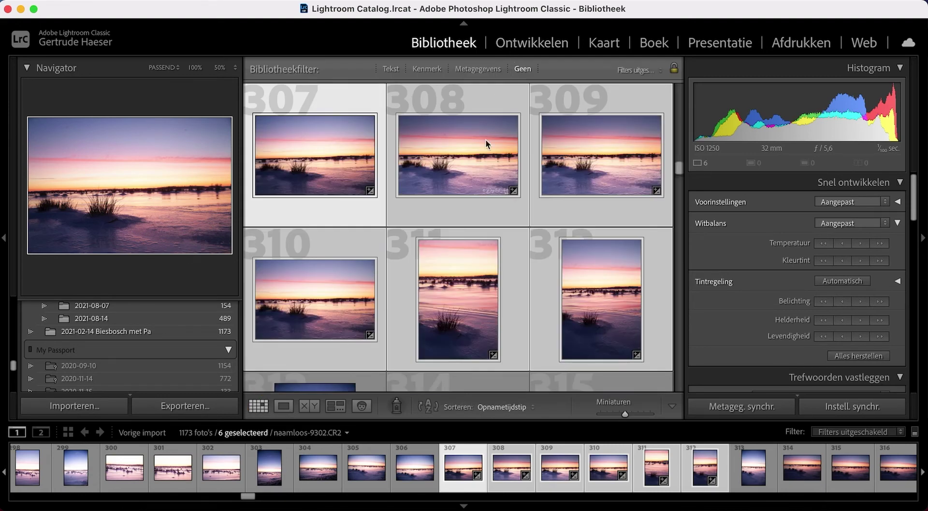
scroll(447, 218, down, 2)
scroll(445, 220, down, 3)
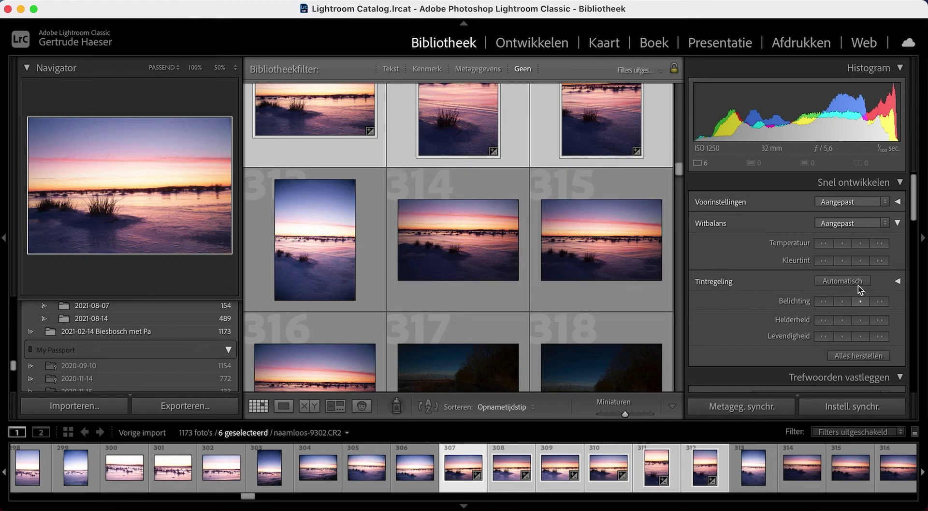
scroll(479, 218, down, 1)
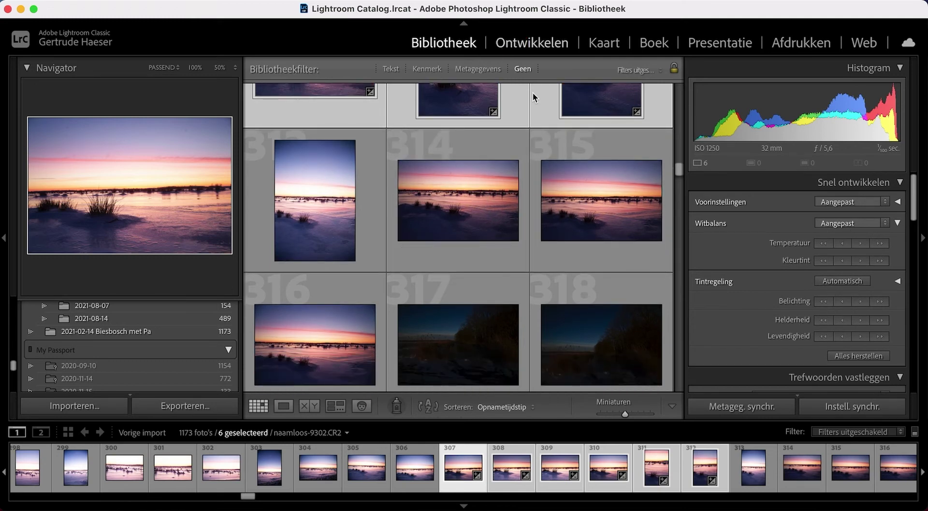
click(531, 43)
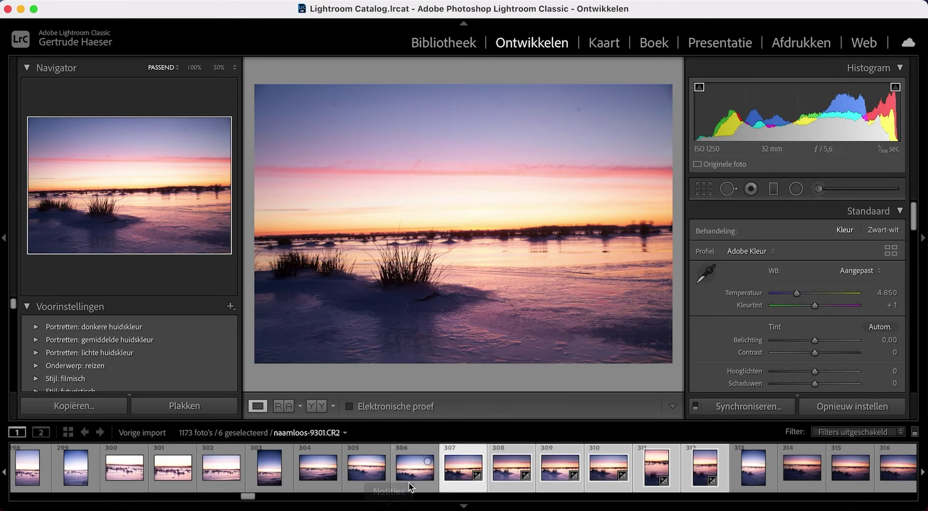
Step: Select photos 306 and 307 in the filmstrip and open the Synchronize Settings dialog
click(415, 470)
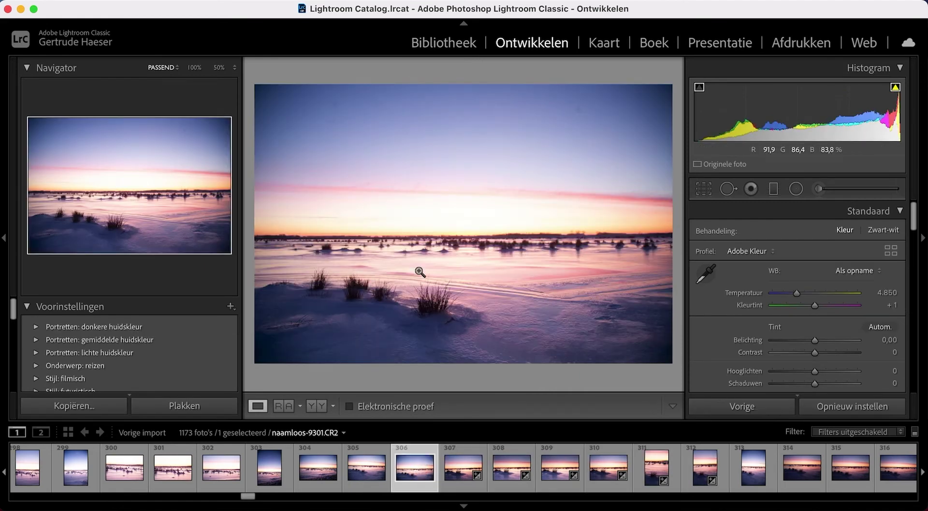
scroll(817, 349, down, 5)
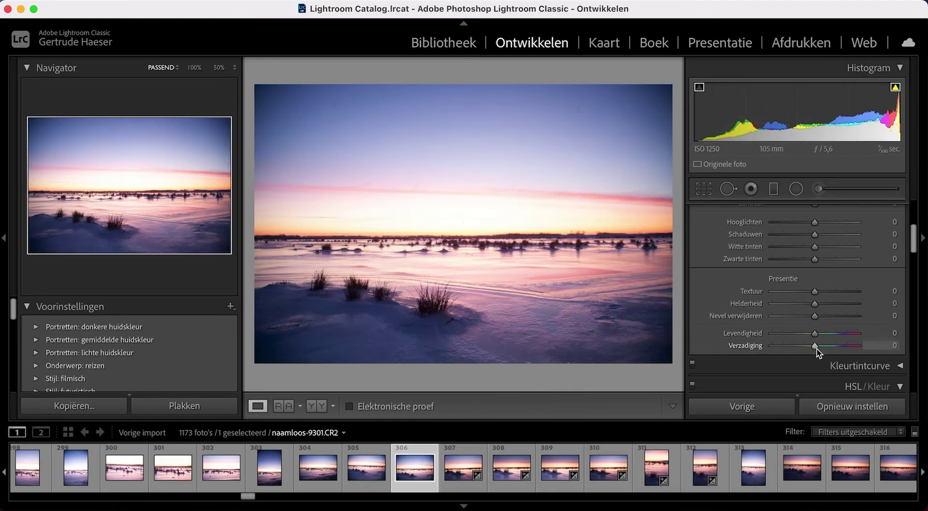
scroll(803, 333, up, 5)
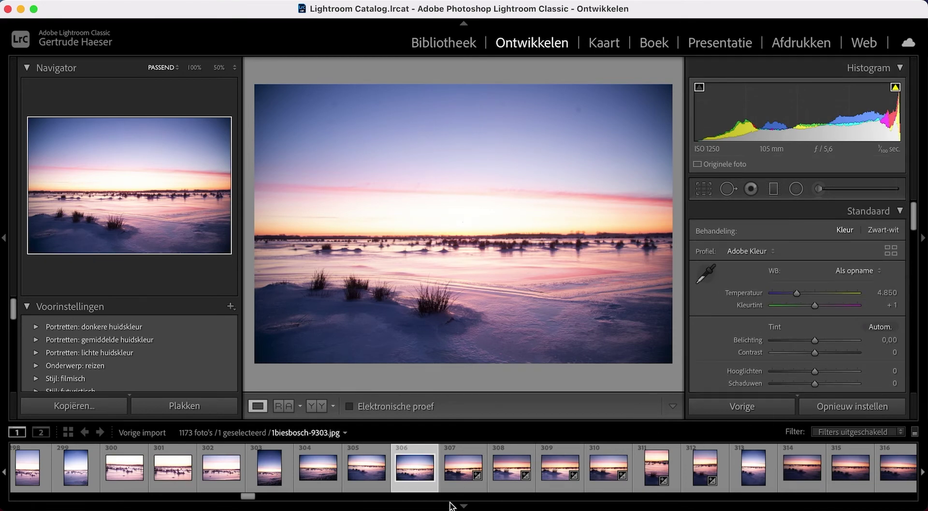
super+click(463, 471)
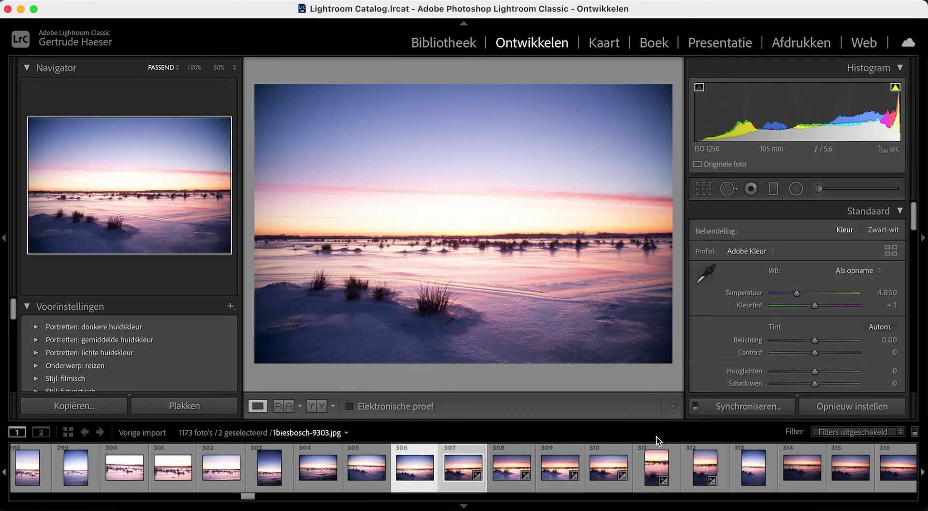
click(758, 404)
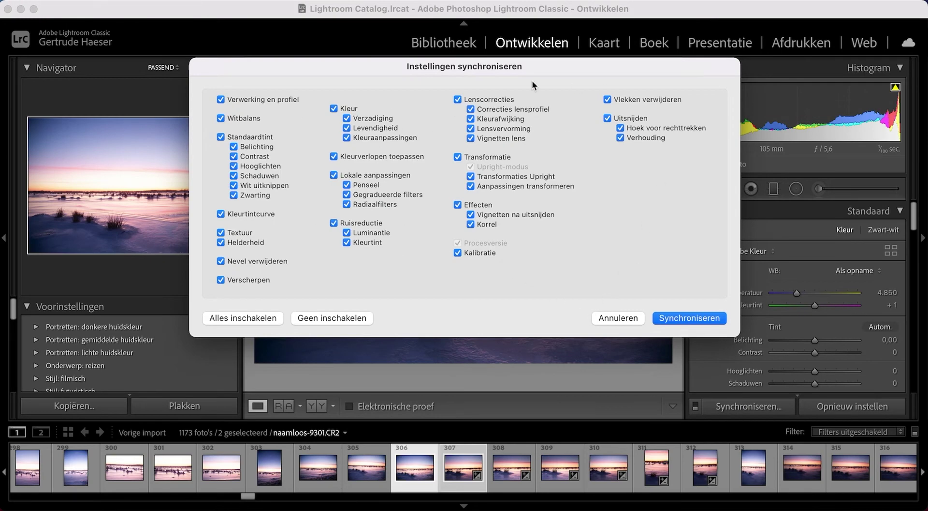
Step: Cancel the Synchronize Settings dialog without applying anything
click(624, 320)
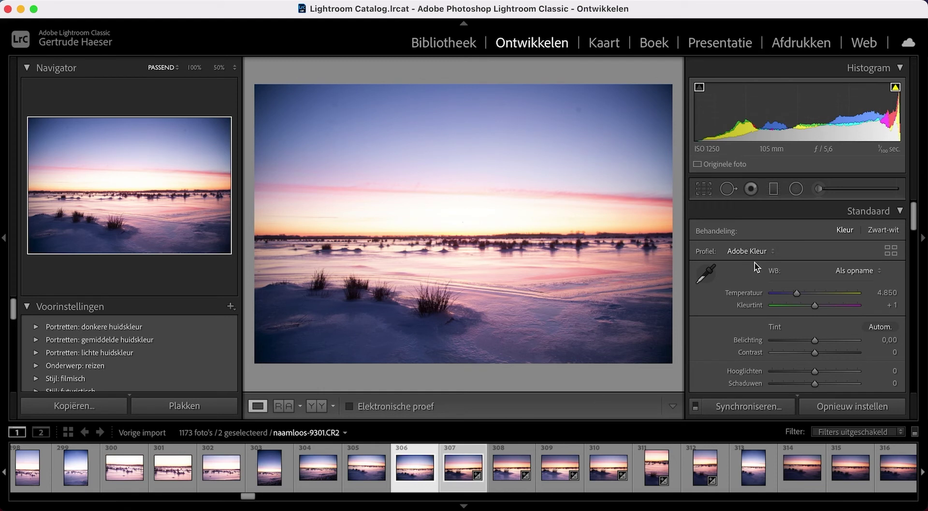
scroll(757, 278, down, 2)
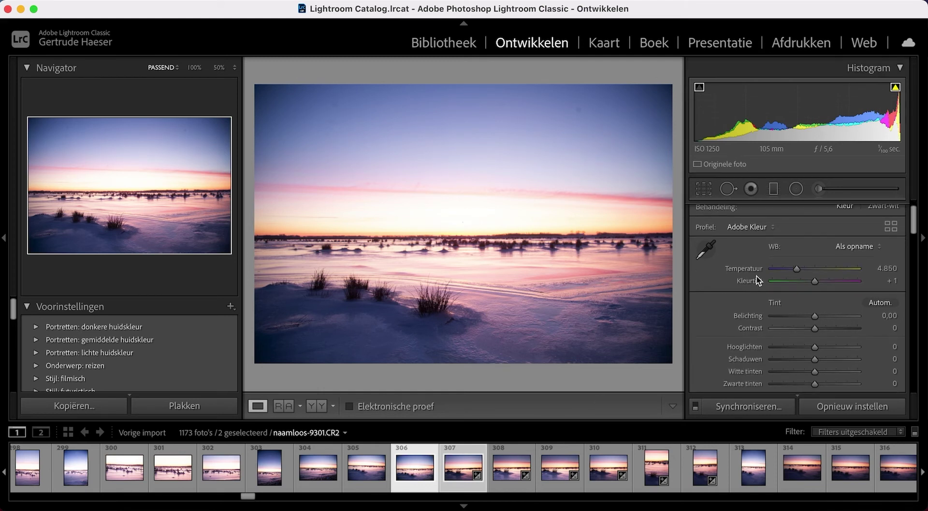
scroll(757, 276, down, 1)
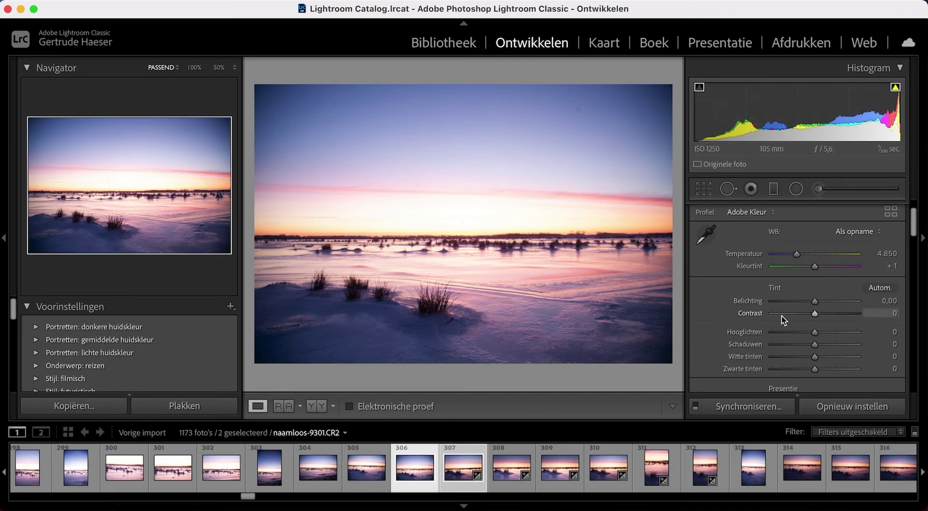
scroll(782, 316, down, 2)
Step: Set exposure −0,30, contrast +4, highlights −18, shadows −3, whites +2 and blacks +3
mouse_move(815, 273)
mouse_down()
mouse_move(813, 289)
mouse_move(846, 307)
mouse_move(807, 306)
mouse_move(850, 317)
mouse_move(747, 330)
mouse_up()
drag(815, 331, 814, 330)
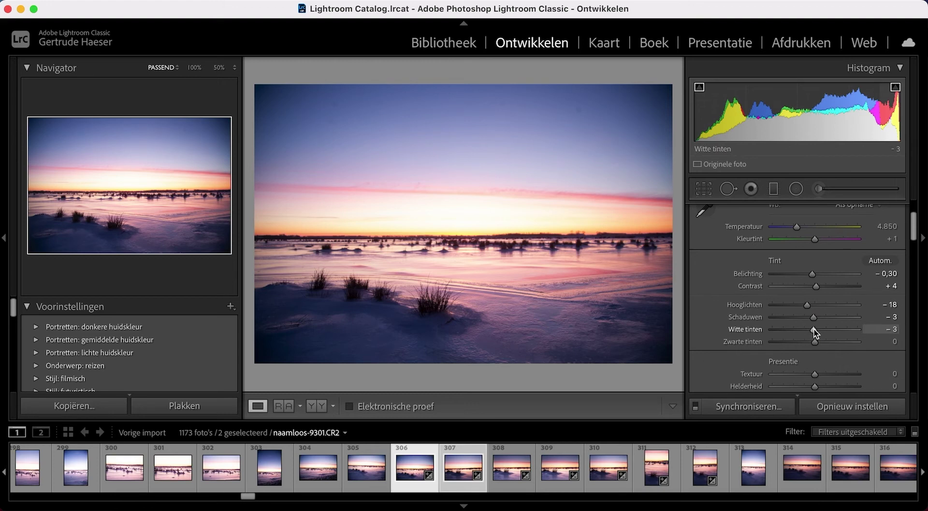
drag(815, 329, 812, 349)
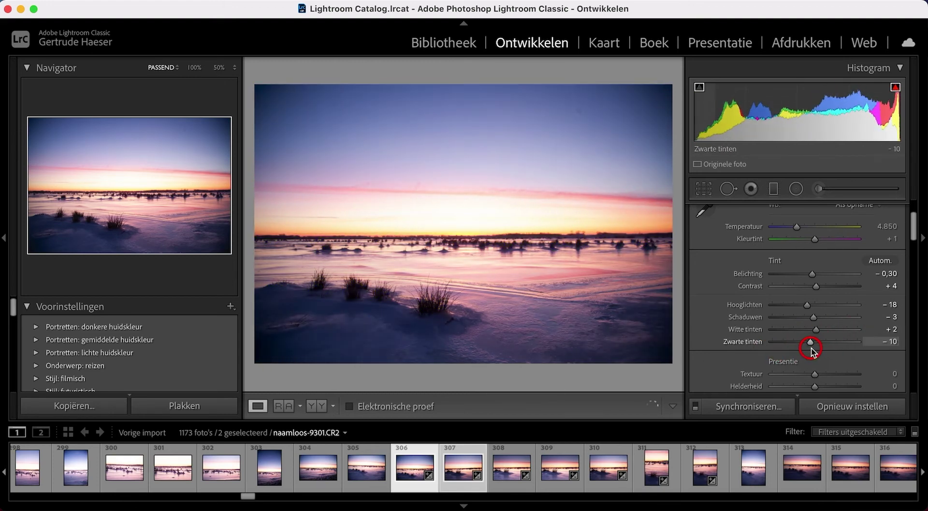
drag(812, 349, 816, 349)
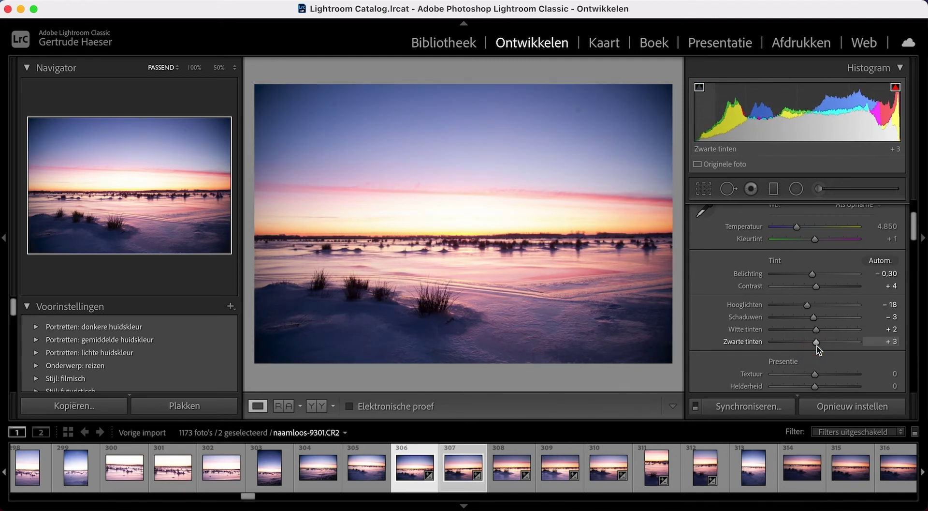
Step: In the Presence section, set Texture −2, Dehaze +3, Vibrance +5 and Saturation +5
scroll(767, 309, down, 3)
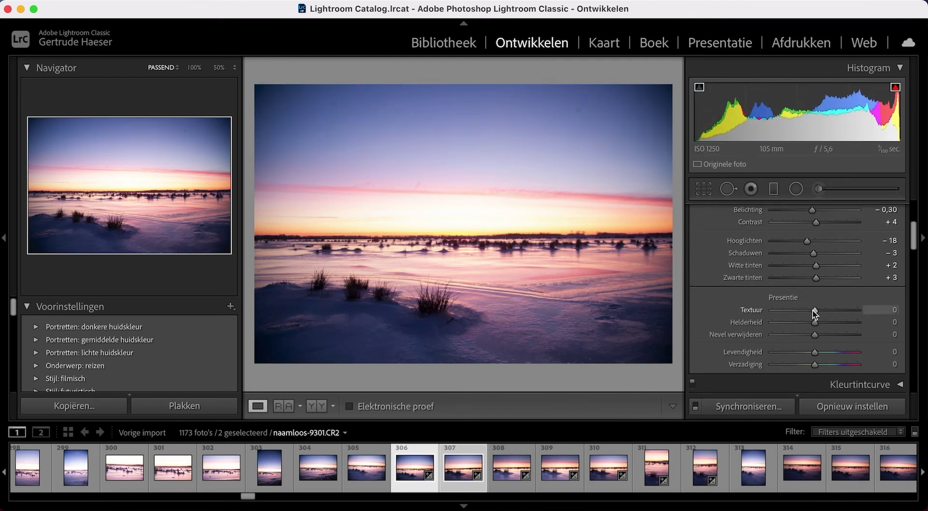
mouse_move(813, 310)
mouse_down()
mouse_move(773, 317)
mouse_move(872, 324)
mouse_move(773, 334)
mouse_move(861, 332)
mouse_move(817, 334)
mouse_up()
scroll(776, 312, down, 2)
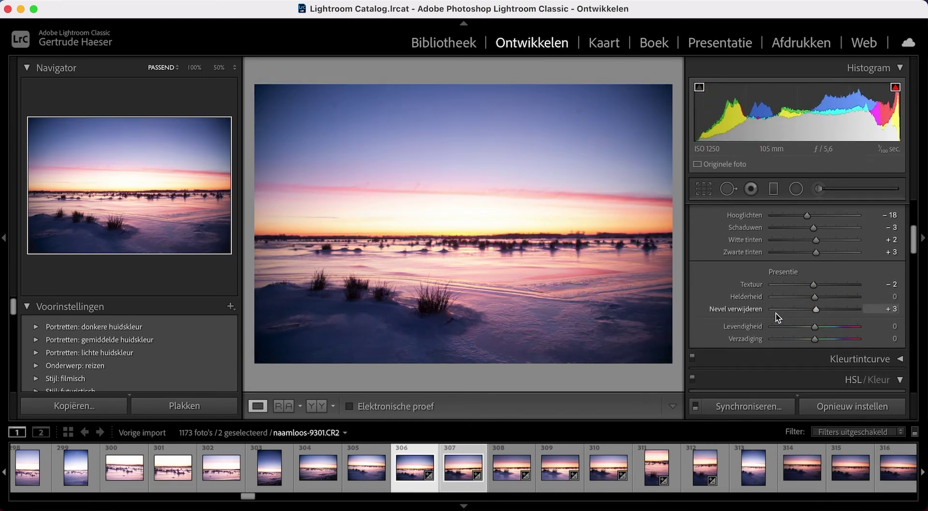
mouse_move(816, 320)
mouse_down()
mouse_move(759, 331)
mouse_move(880, 323)
mouse_move(819, 322)
mouse_move(783, 338)
mouse_move(885, 339)
mouse_move(797, 343)
mouse_move(820, 336)
mouse_move(805, 323)
mouse_move(815, 325)
mouse_move(781, 321)
mouse_move(814, 324)
mouse_up()
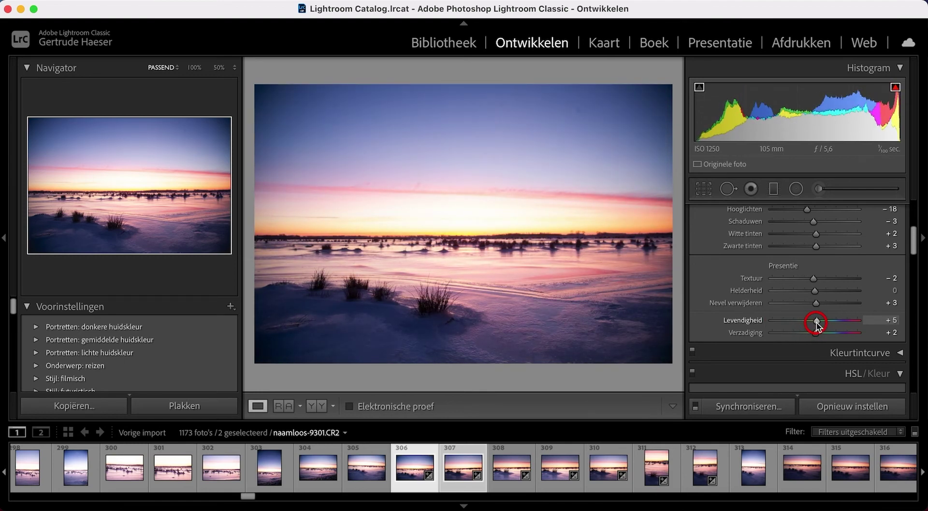
mouse_move(817, 333)
mouse_down()
mouse_move(793, 334)
mouse_move(845, 329)
mouse_move(818, 332)
mouse_up()
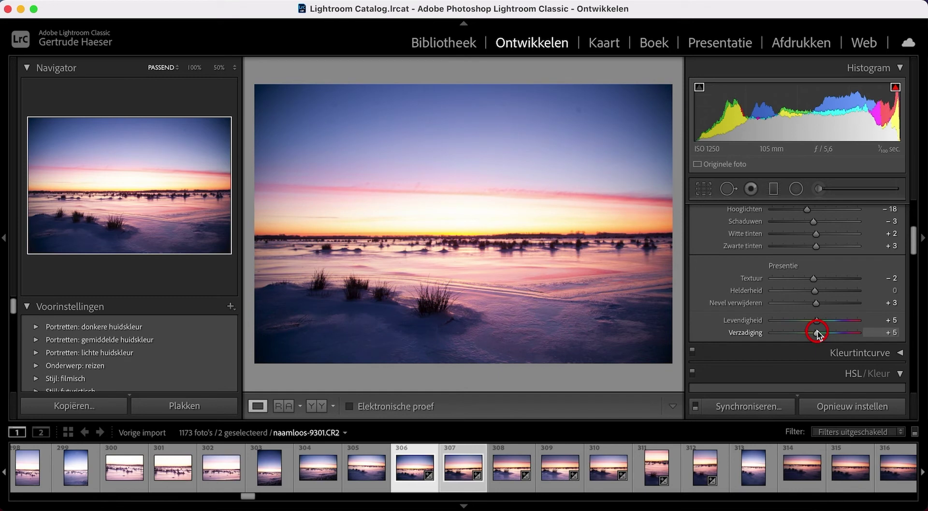
Step: Expand the Tone Curve panel and raise the Lights region to +1
scroll(784, 310, down, 2)
scroll(784, 309, down, 1)
scroll(785, 312, down, 3)
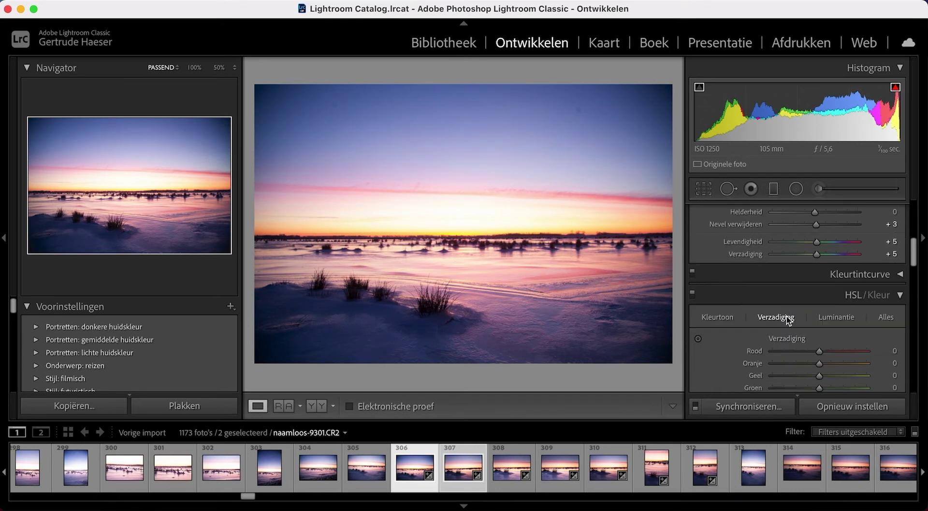
click(876, 274)
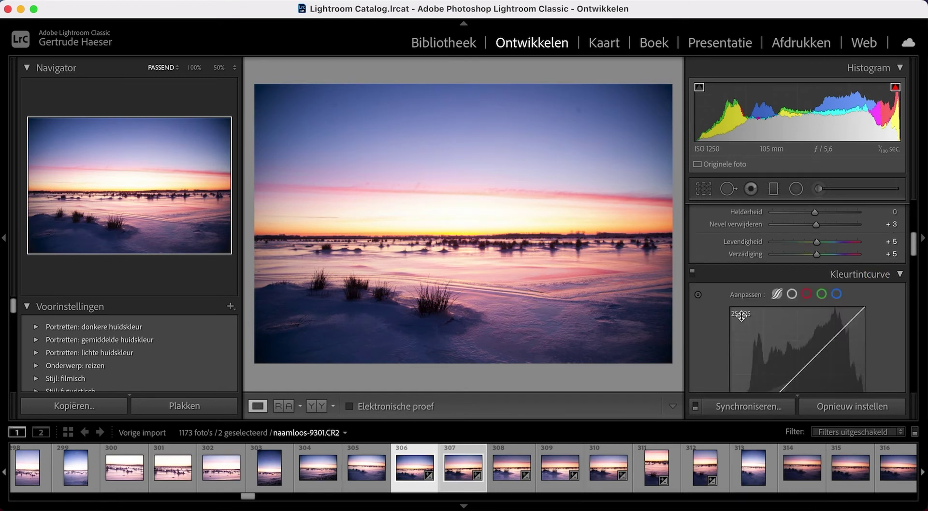
scroll(741, 314, down, 3)
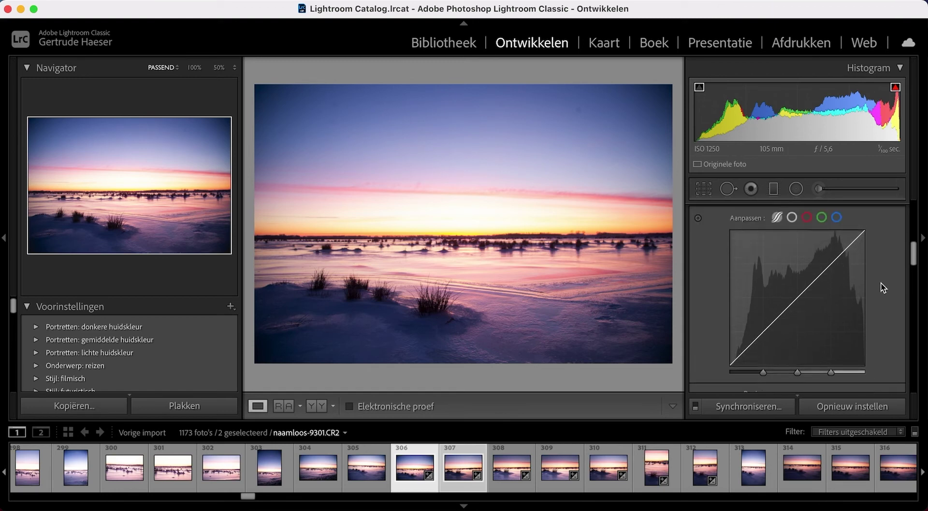
drag(797, 297, 799, 293)
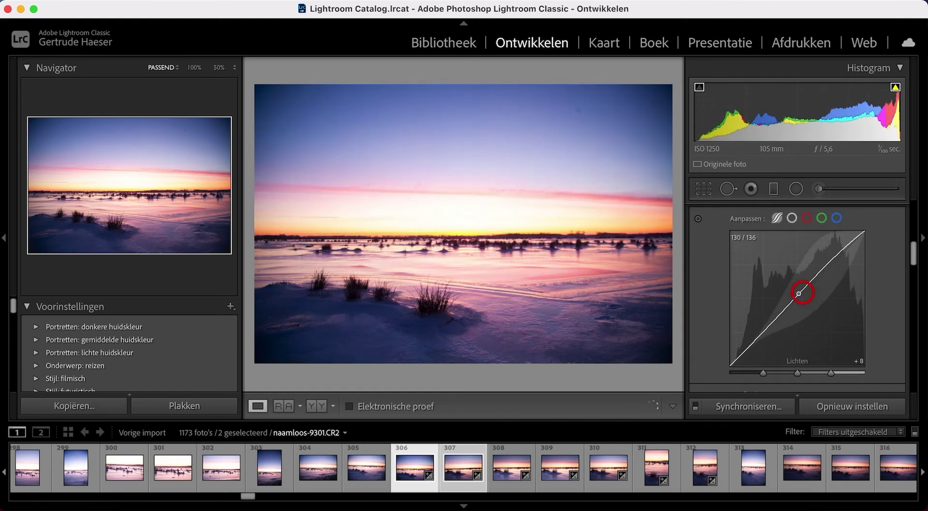
drag(804, 292, 839, 291)
Step: Set the curve's Highlights to +1, Darks to 0 and Shadows to −2
scroll(797, 291, down, 3)
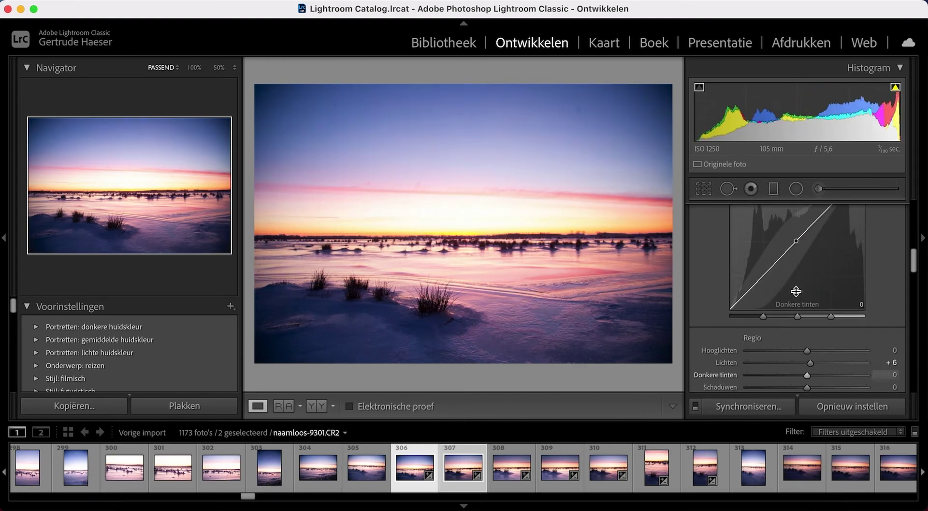
scroll(797, 291, up, 2)
scroll(832, 304, up, 5)
scroll(862, 324, down, 2)
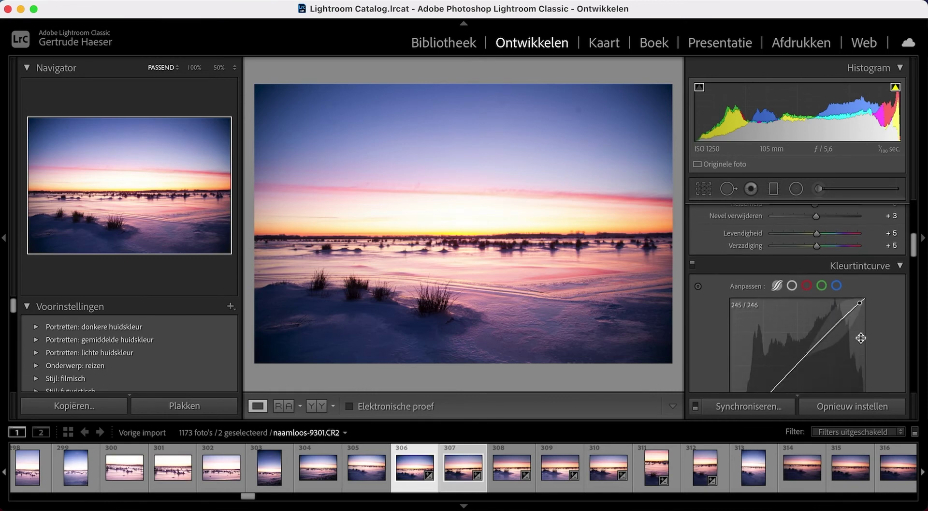
scroll(861, 338, down, 2)
scroll(863, 336, down, 3)
scroll(862, 336, down, 3)
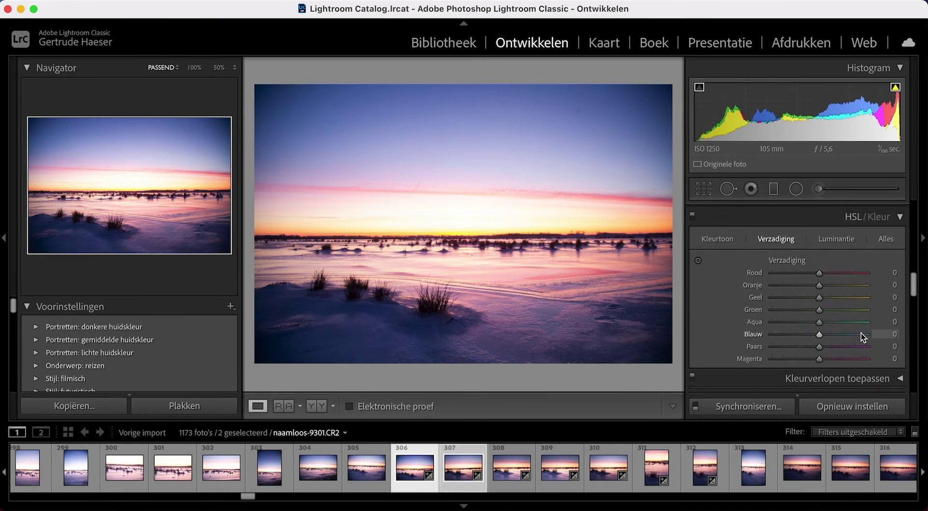
scroll(861, 333, up, 3)
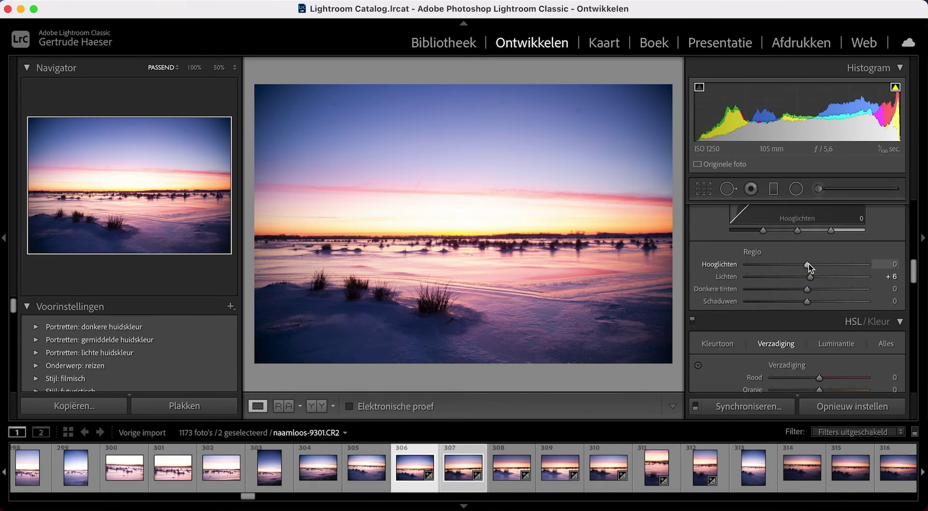
mouse_move(807, 264)
mouse_down()
mouse_move(834, 264)
mouse_move(773, 301)
mouse_move(817, 277)
mouse_up()
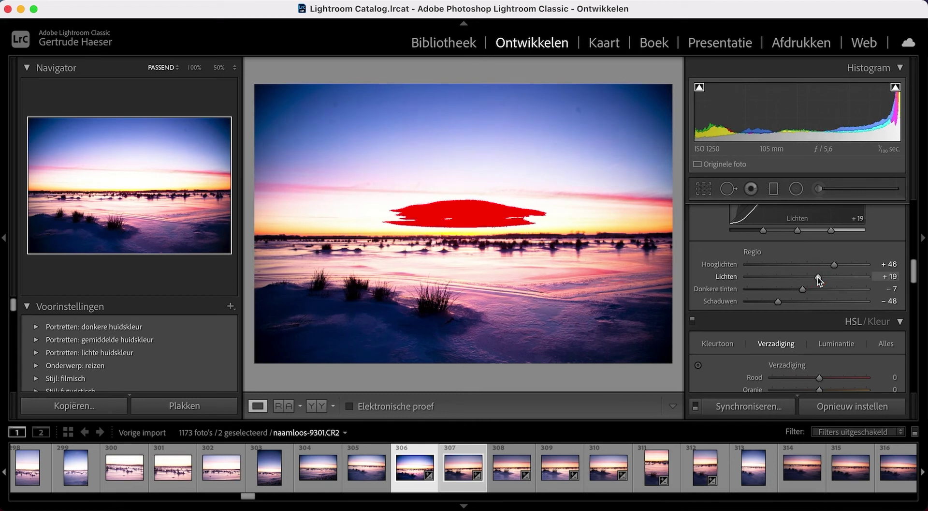
click(778, 301)
mouse_move(778, 301)
mouse_down()
mouse_move(806, 301)
mouse_move(821, 265)
mouse_move(806, 265)
mouse_move(807, 276)
mouse_up()
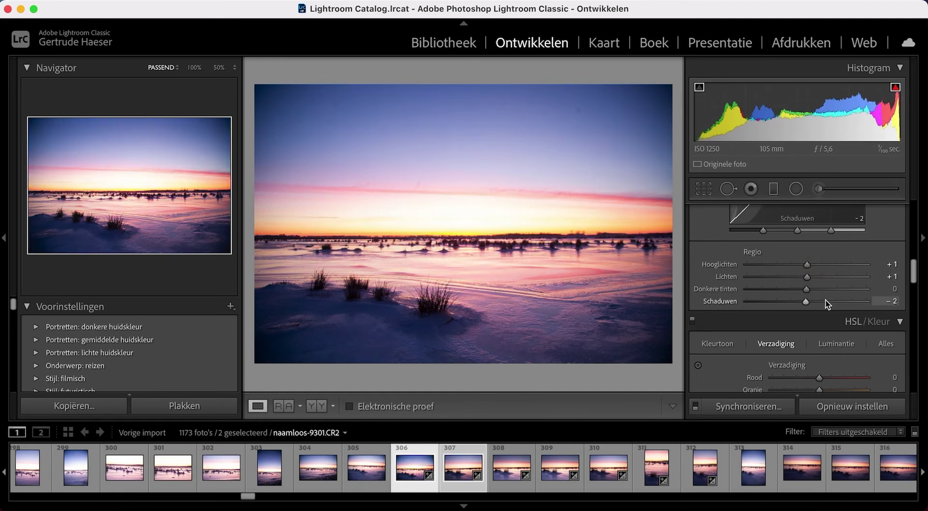
scroll(826, 304, down, 3)
scroll(825, 300, down, 3)
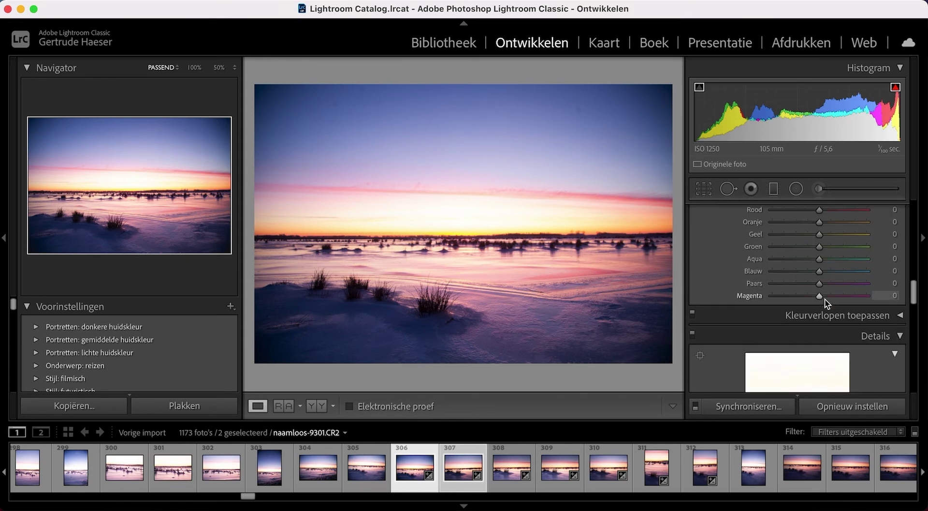
scroll(825, 300, up, 1)
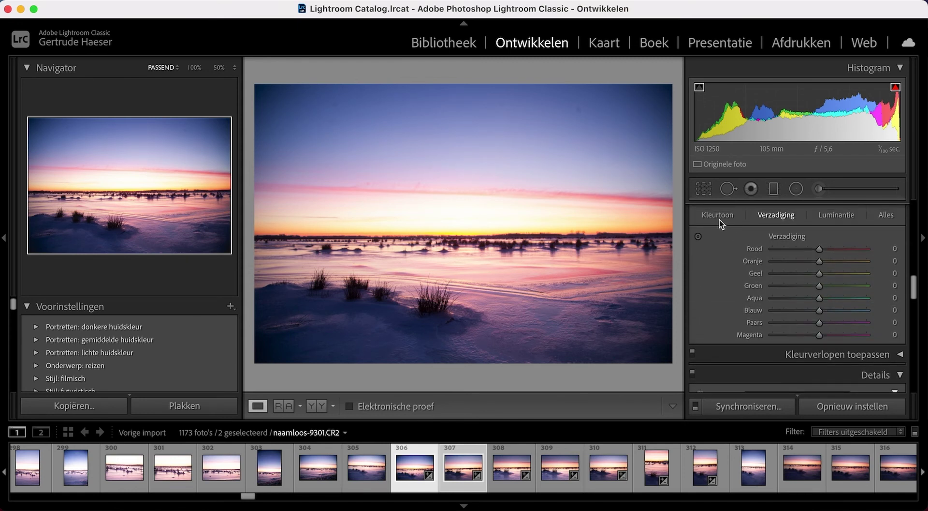
Step: Shift the HSL hues: red −2, orange −4, yellow −3, purple +5, magenta +13
click(718, 215)
drag(819, 248, 691, 250)
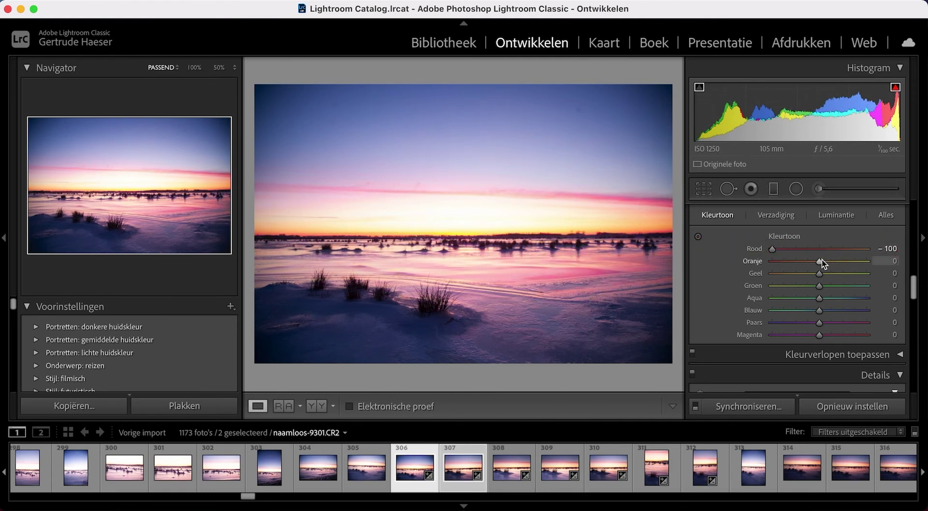
mouse_move(826, 262)
mouse_down()
mouse_move(863, 262)
mouse_move(767, 264)
mouse_up()
mouse_move(820, 275)
mouse_down()
mouse_move(843, 276)
mouse_move(799, 262)
mouse_move(817, 261)
mouse_move(819, 249)
mouse_up()
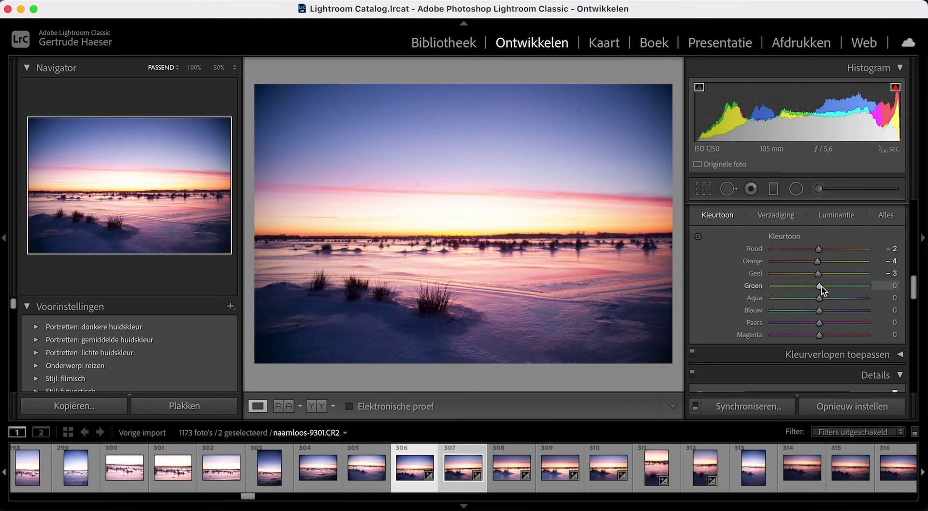
mouse_move(822, 286)
mouse_down()
mouse_move(783, 292)
mouse_move(844, 292)
mouse_up()
mouse_move(819, 322)
mouse_down()
mouse_move(763, 325)
mouse_move(866, 326)
mouse_move(802, 323)
mouse_move(842, 325)
mouse_move(826, 334)
mouse_move(824, 324)
mouse_move(825, 336)
mouse_up()
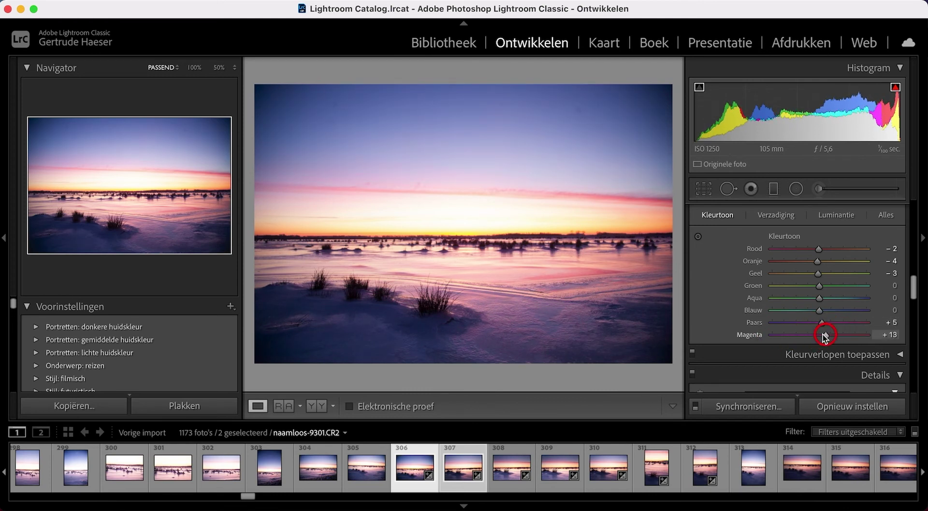
click(770, 216)
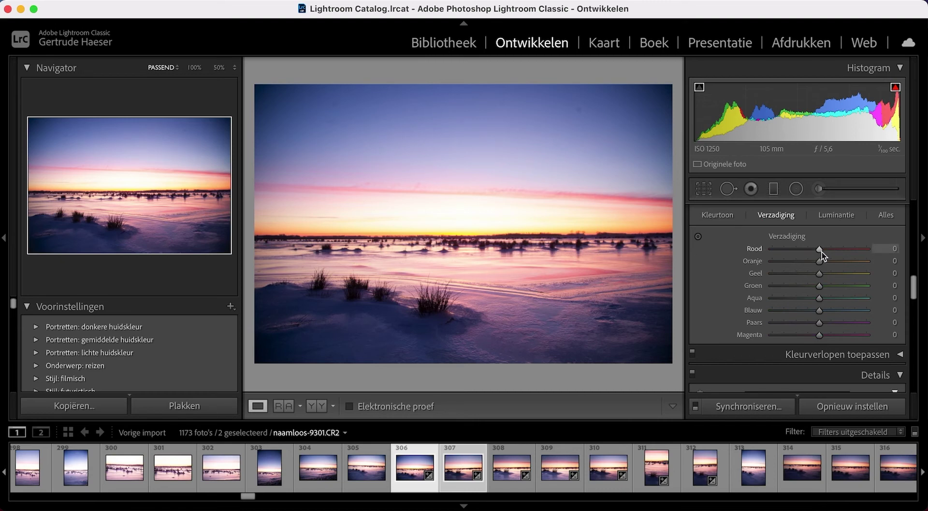
Step: Try dragging the red, orange, yellow and magenta saturation sliders, bringing red back near zero
mouse_move(820, 249)
mouse_down()
mouse_move(896, 244)
mouse_move(808, 249)
mouse_move(849, 249)
mouse_move(822, 249)
mouse_move(873, 263)
mouse_move(711, 254)
mouse_up()
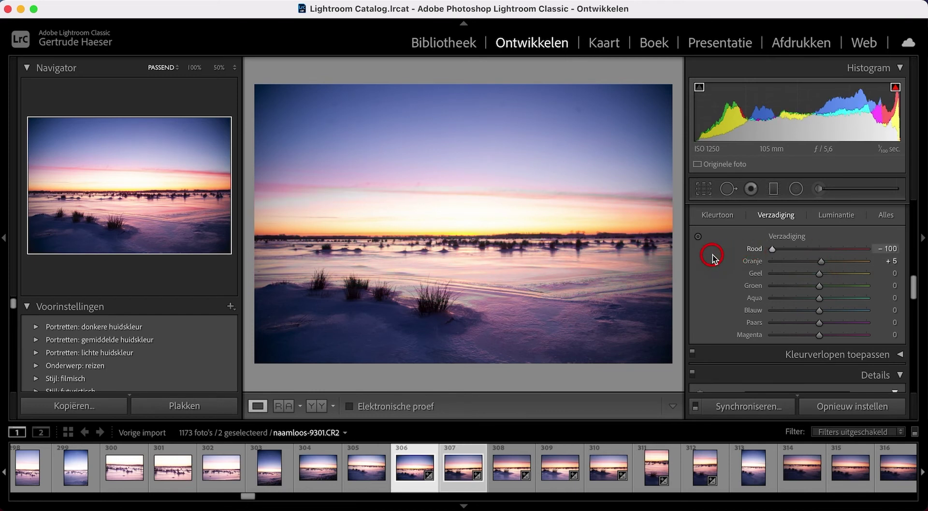
drag(818, 267, 737, 270)
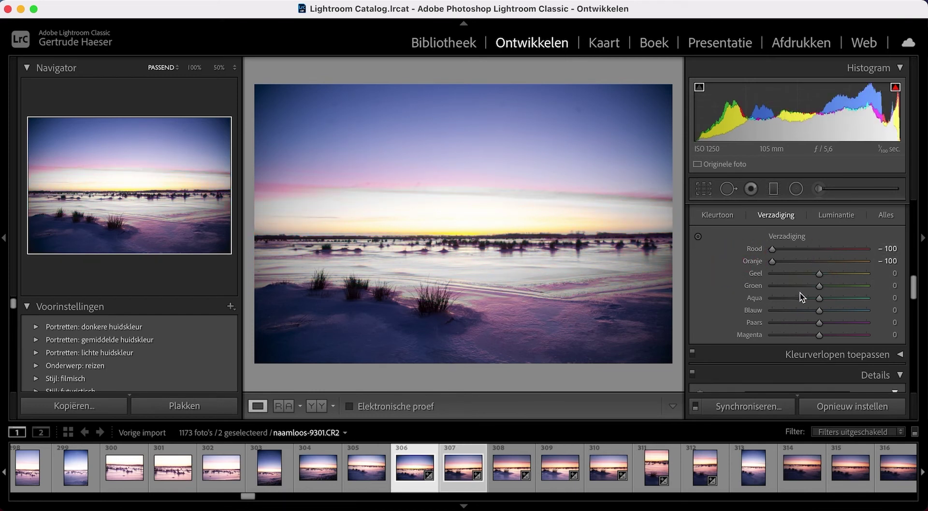
mouse_move(820, 274)
mouse_down()
mouse_move(790, 299)
mouse_move(803, 324)
mouse_move(711, 338)
mouse_up()
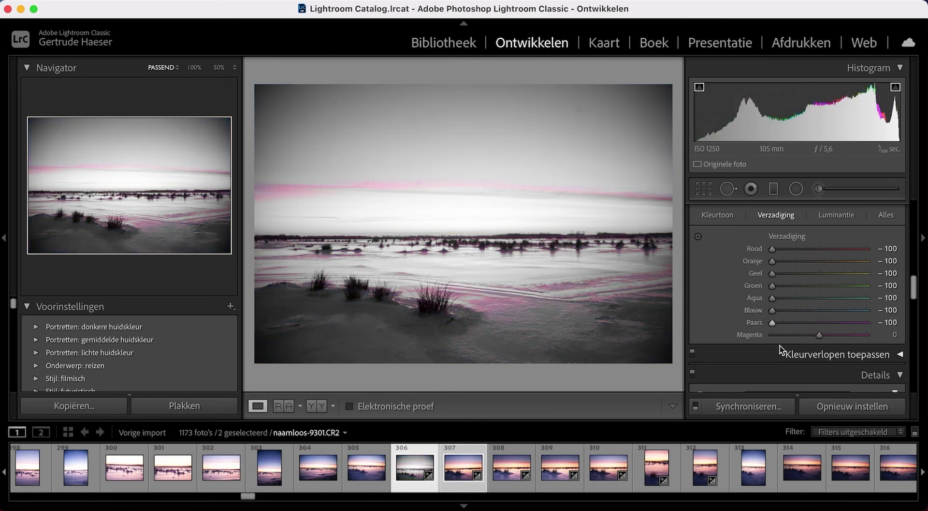
drag(817, 335, 715, 337)
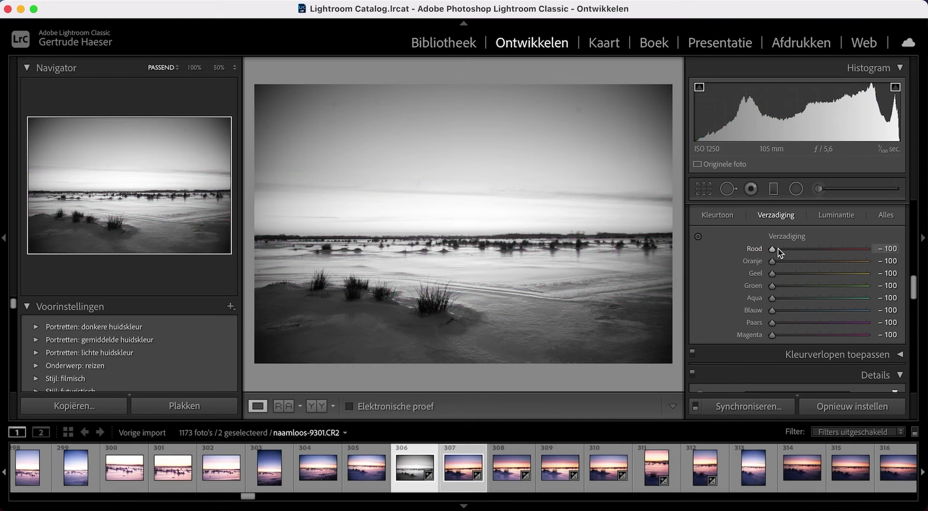
drag(779, 249, 885, 247)
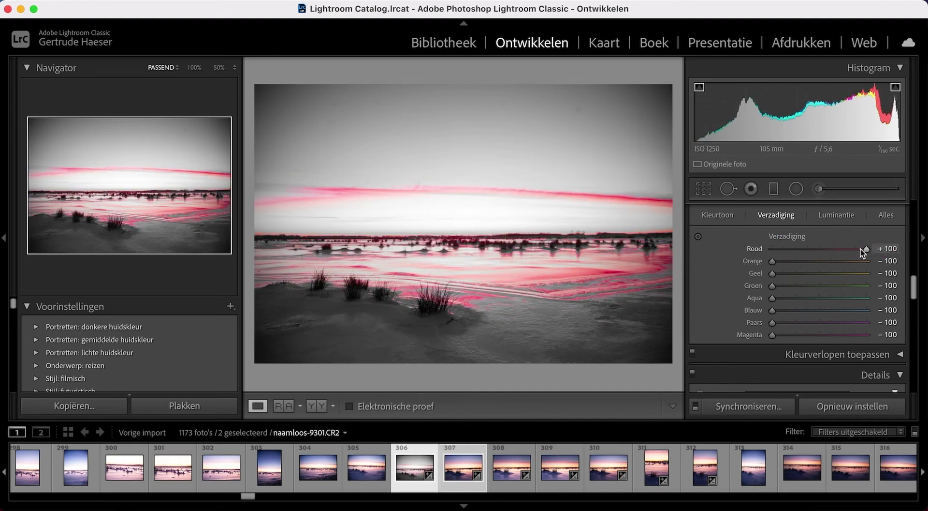
drag(862, 248, 820, 248)
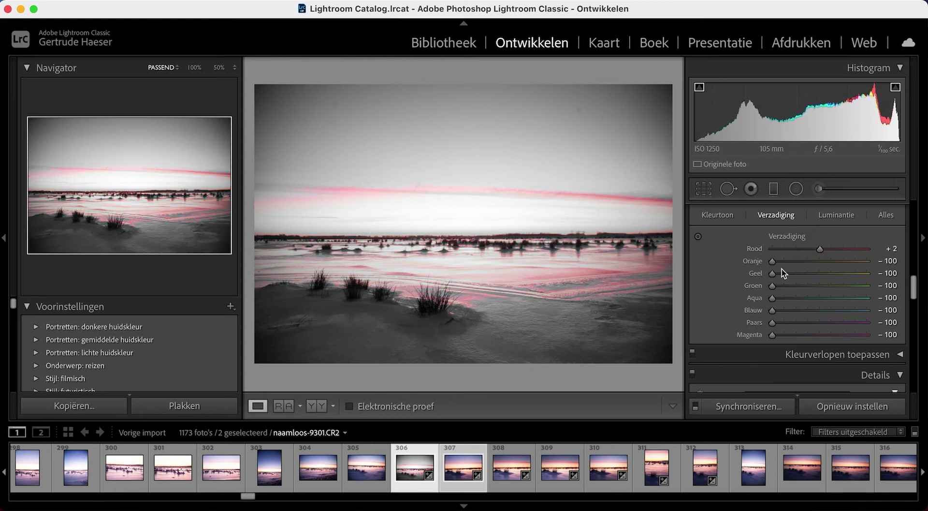
Step: Reset each colour's saturation slider, red through magenta, to 0
double_click(772, 262)
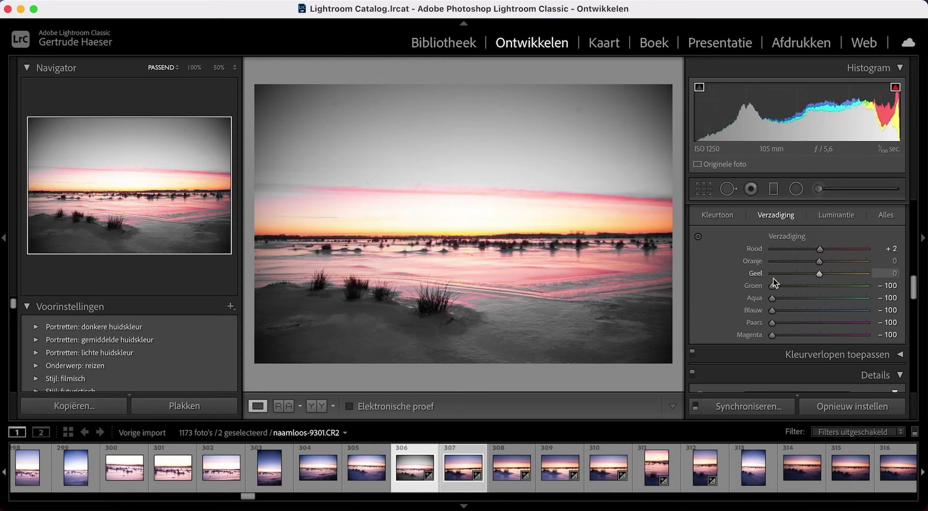
double_click(773, 286)
double_click(774, 310)
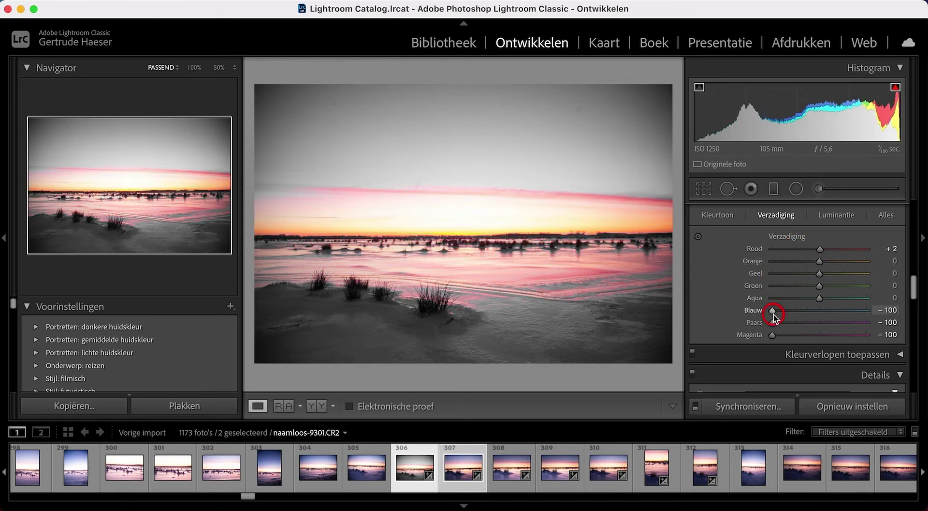
double_click(823, 251)
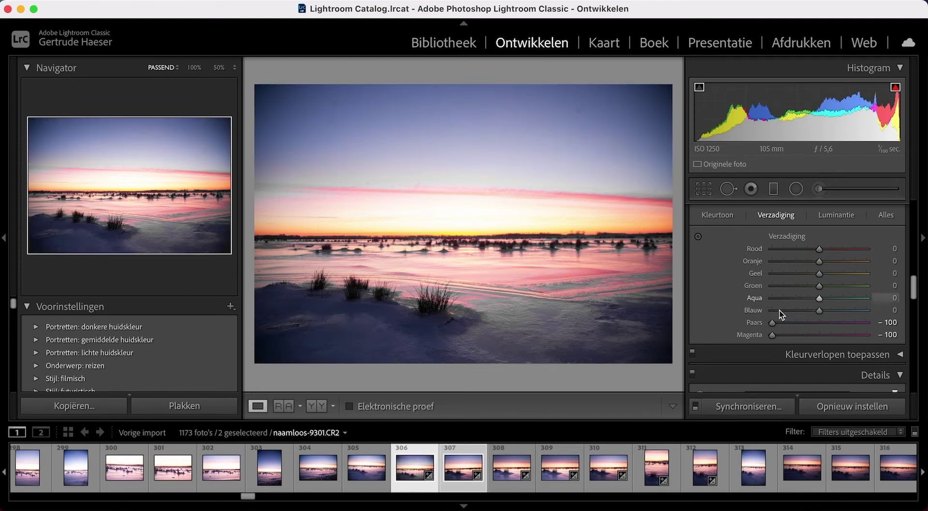
double_click(773, 322)
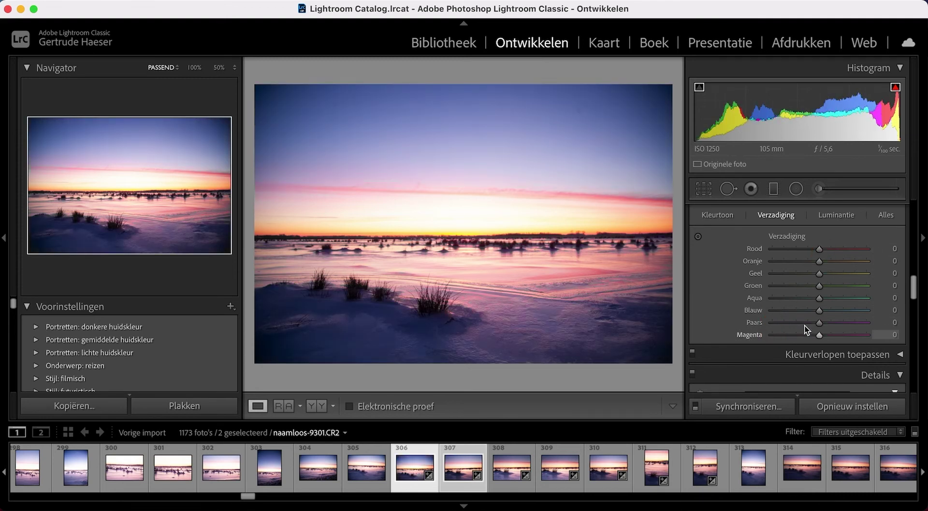
click(896, 248)
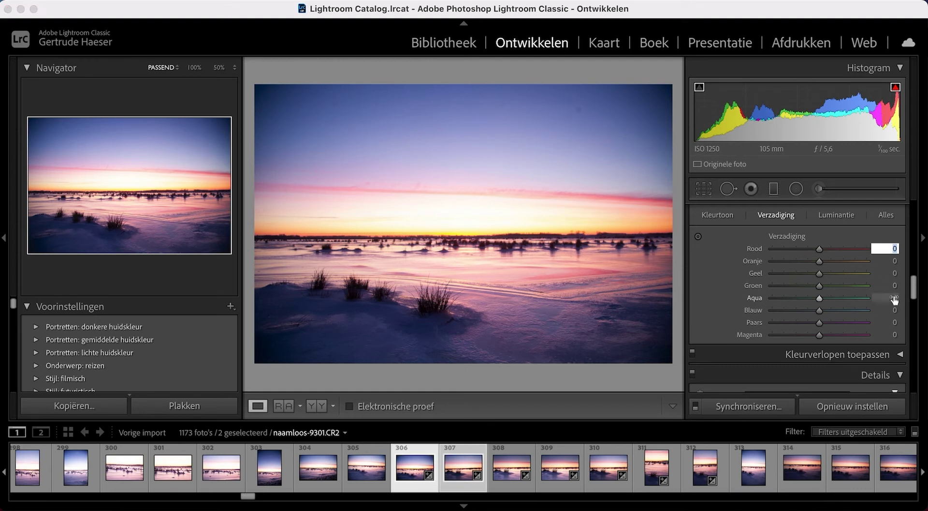
click(726, 303)
scroll(793, 314, down, 2)
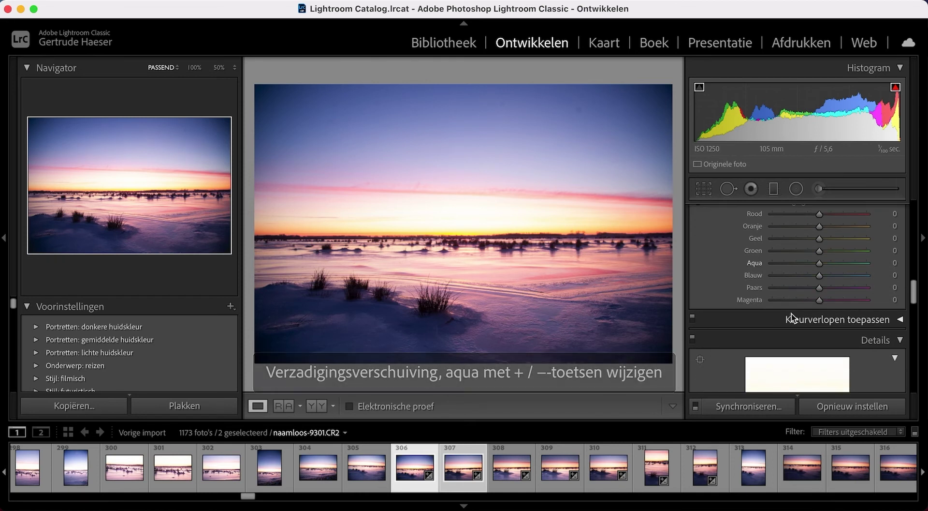
Step: Expand Color Grading and nudge the midtones wheel to hue 145, saturation 2
click(814, 319)
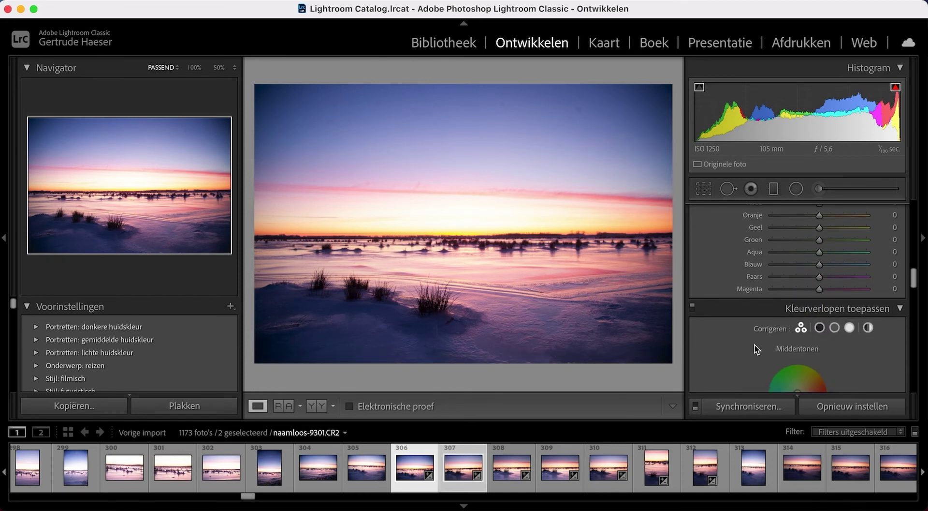
scroll(754, 343, down, 10)
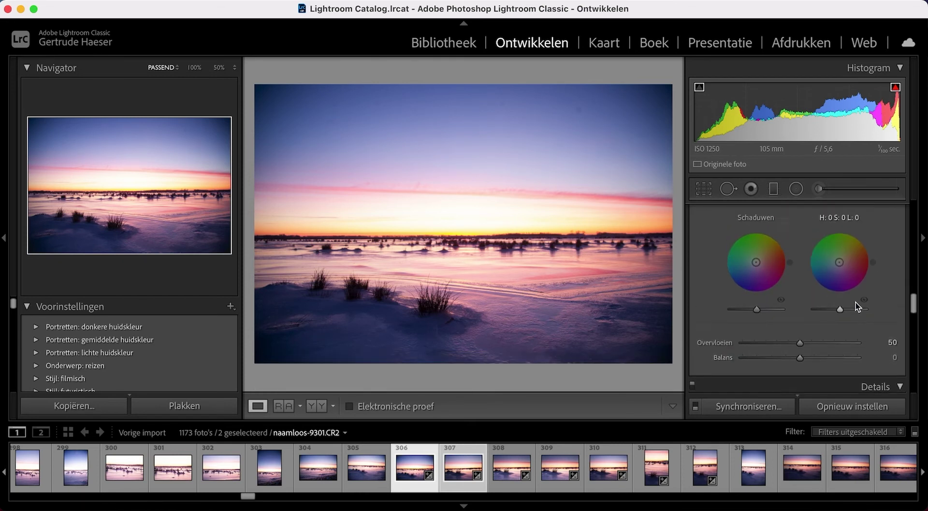
scroll(855, 305, up, 5)
scroll(854, 307, up, 3)
mouse_move(813, 313)
mouse_down()
mouse_move(814, 327)
mouse_move(763, 327)
mouse_move(789, 300)
mouse_move(852, 317)
mouse_move(804, 347)
mouse_move(788, 305)
mouse_move(818, 326)
mouse_move(823, 303)
mouse_move(781, 329)
mouse_move(798, 320)
mouse_up()
Step: Try the Blending slider, leaving blending at 50 and balance at 0
scroll(749, 317, down, 1)
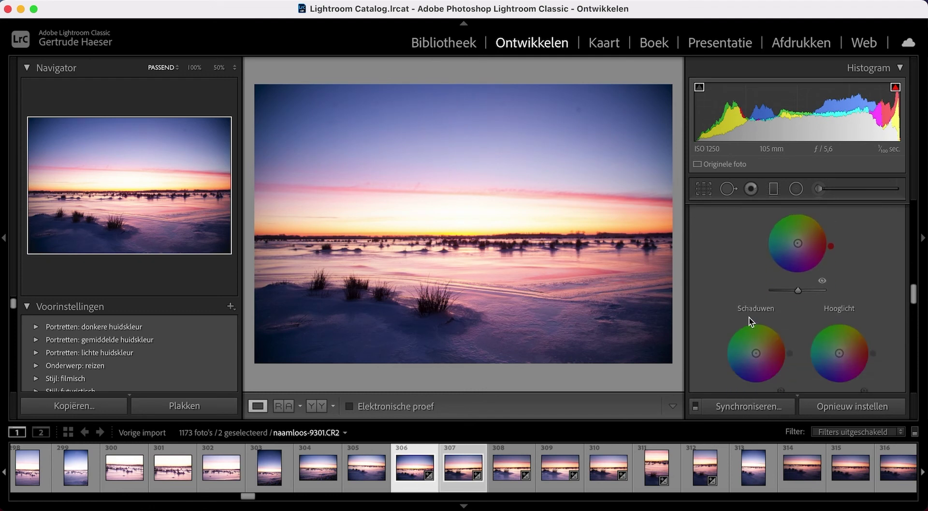
scroll(749, 317, down, 2)
scroll(750, 317, down, 2)
scroll(750, 317, down, 2)
scroll(750, 318, down, 1)
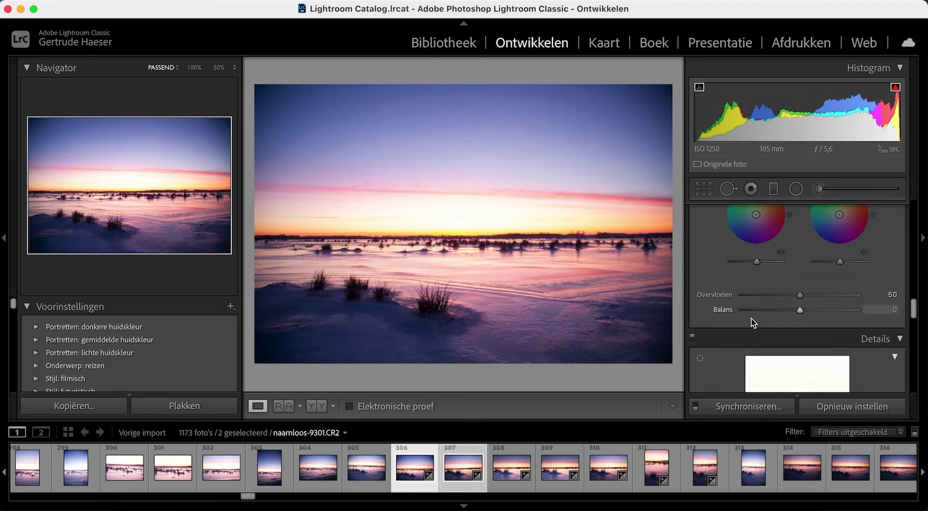
scroll(751, 319, down, 2)
click(800, 248)
mouse_move(800, 249)
mouse_down()
mouse_move(739, 253)
mouse_move(860, 252)
mouse_move(718, 266)
mouse_move(808, 262)
mouse_move(800, 259)
mouse_move(771, 265)
mouse_move(840, 271)
mouse_move(795, 279)
mouse_up()
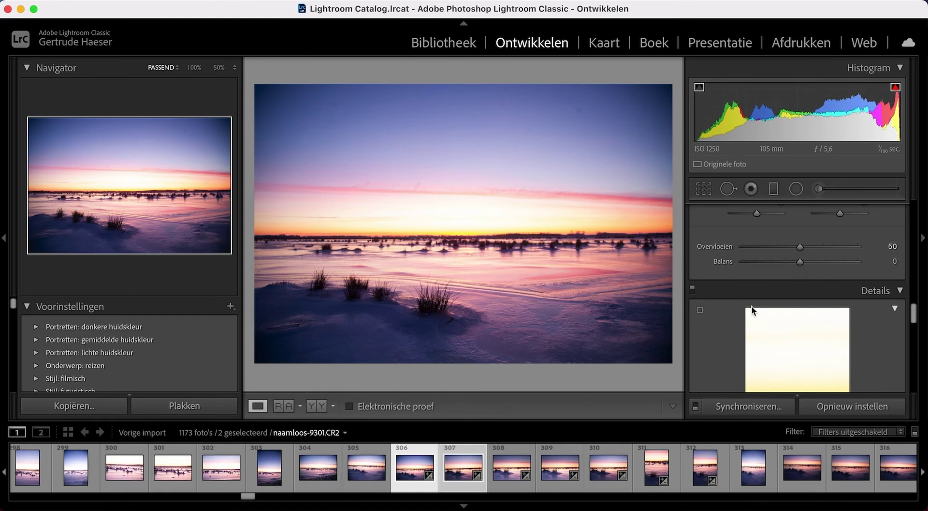
Step: Pan the Detail preview across the pink clouds and grass stems
scroll(751, 309, down, 2)
scroll(752, 309, down, 3)
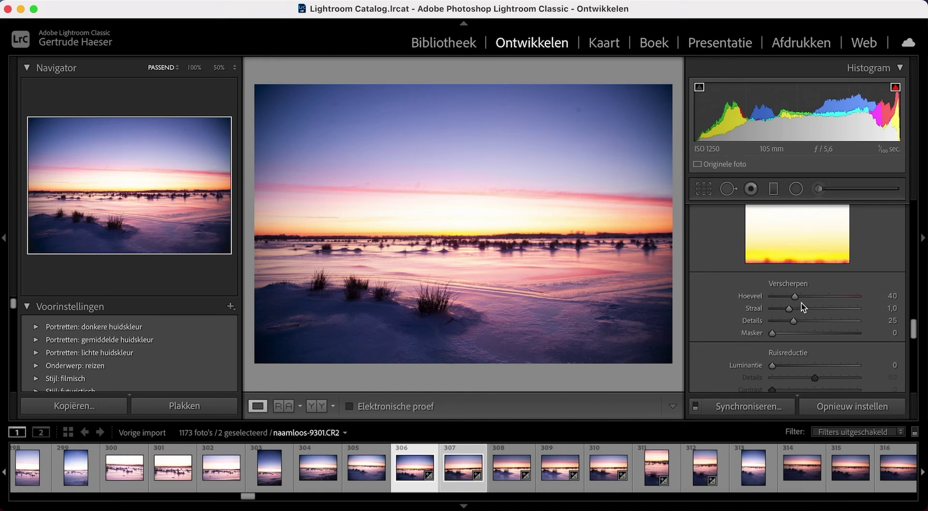
drag(777, 244, 797, 203)
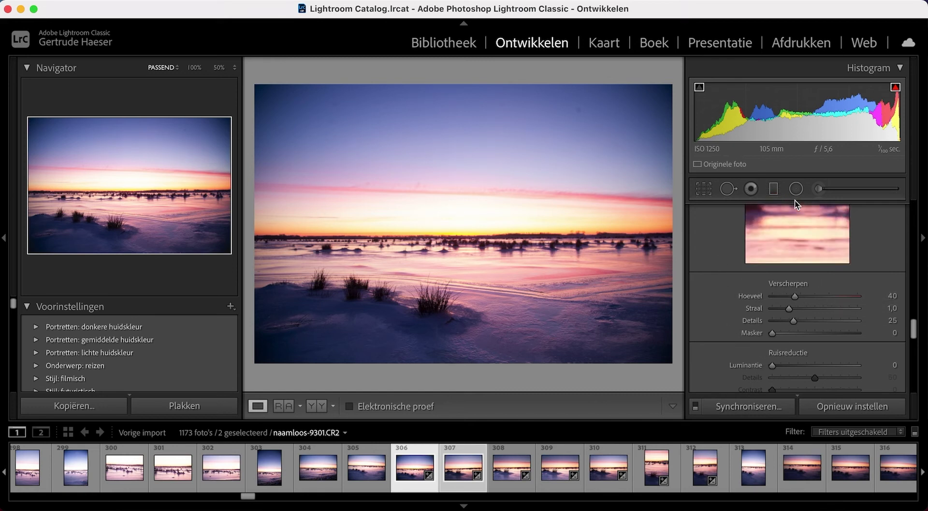
drag(797, 240, 787, 225)
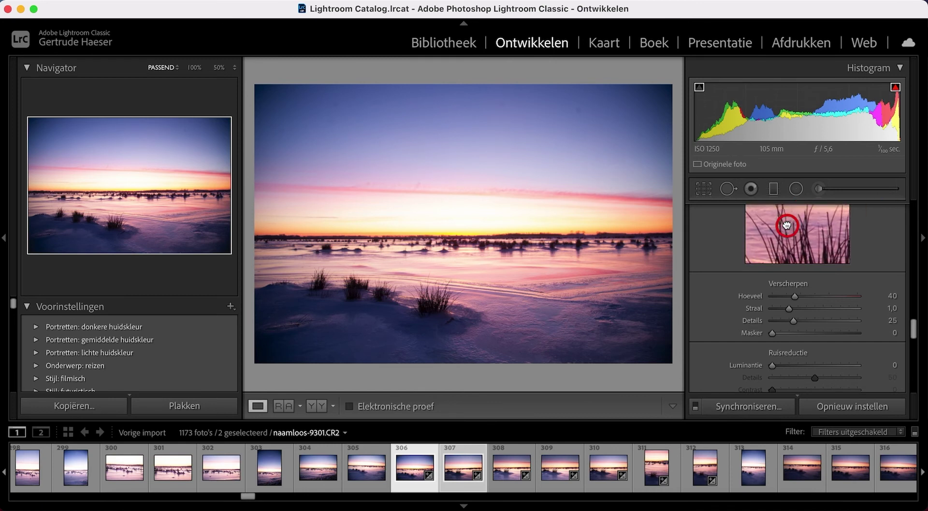
drag(787, 225, 789, 261)
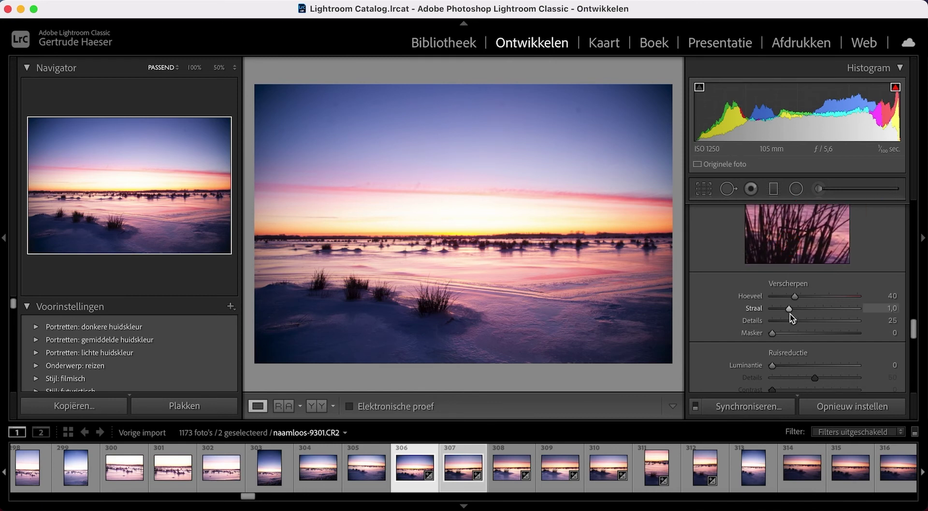
Step: Set sharpening to amount 100, radius 2.0, detail 41 and masking 20
drag(795, 296, 836, 297)
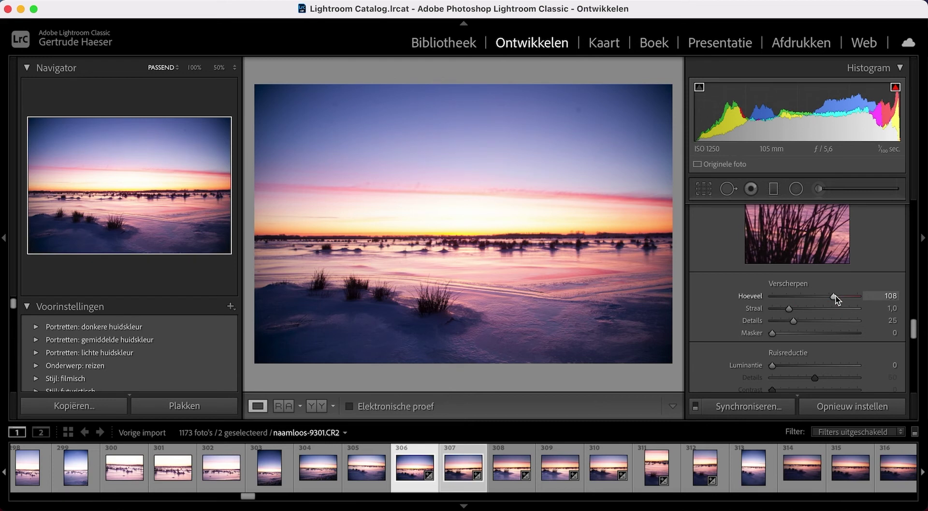
mouse_move(754, 257)
mouse_down()
mouse_move(791, 187)
mouse_move(793, 205)
mouse_move(866, 300)
mouse_move(757, 237)
mouse_move(765, 258)
mouse_move(756, 245)
mouse_up()
mouse_move(834, 297)
mouse_down()
mouse_move(847, 296)
mouse_move(781, 310)
mouse_move(861, 309)
mouse_move(790, 310)
mouse_move(835, 310)
mouse_move(824, 309)
mouse_move(829, 321)
mouse_move(782, 334)
mouse_move(789, 334)
mouse_up()
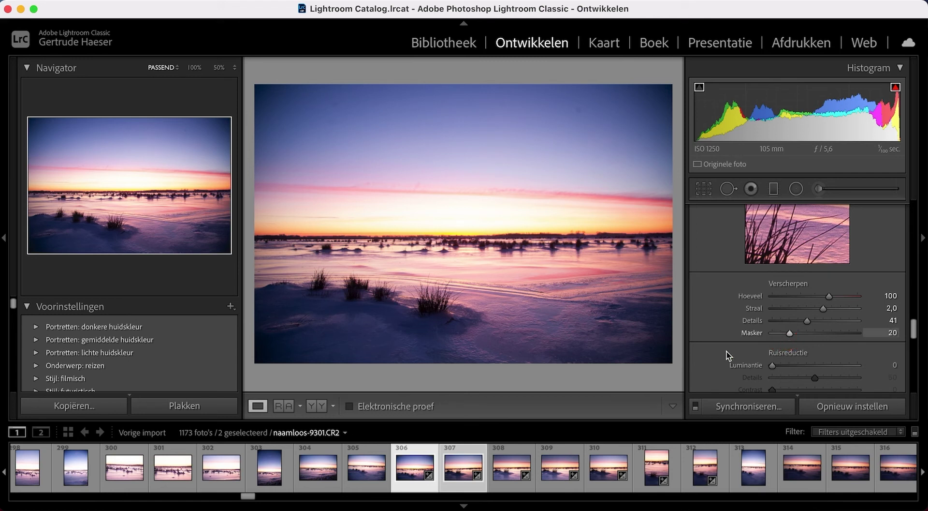
scroll(711, 344, down, 2)
scroll(712, 340, down, 3)
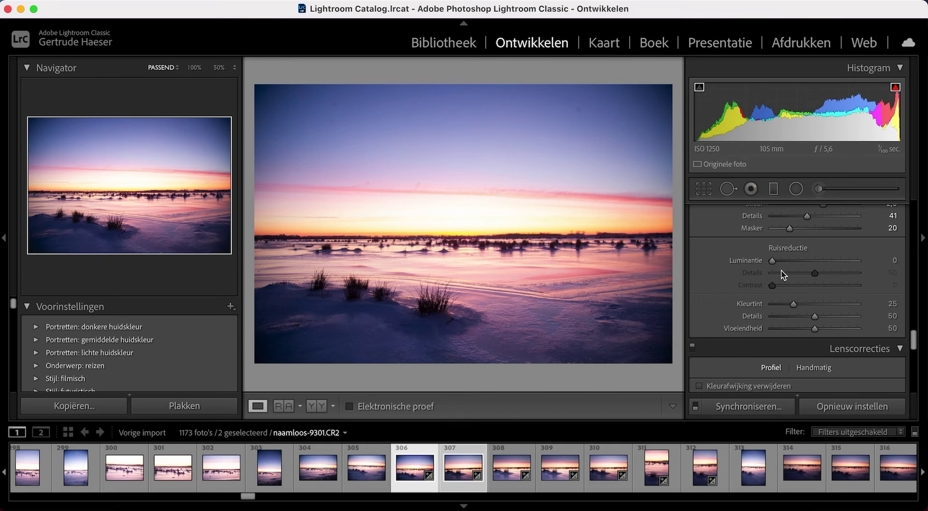
Step: At 100% on the grass tuft, compare luminance noise reduction at 33 and at 0
click(439, 305)
mouse_move(441, 292)
mouse_down()
mouse_move(414, 191)
mouse_move(487, 135)
mouse_move(533, 215)
mouse_up()
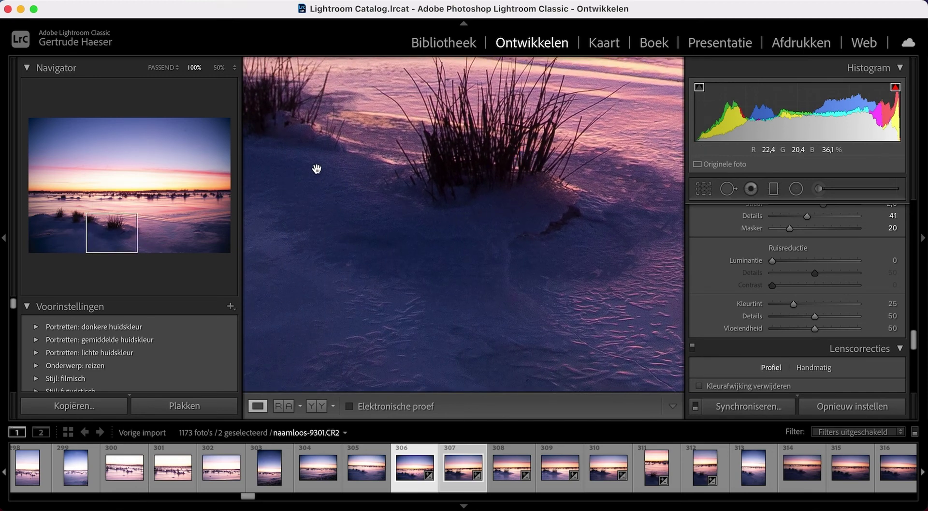
click(800, 261)
drag(801, 263, 801, 263)
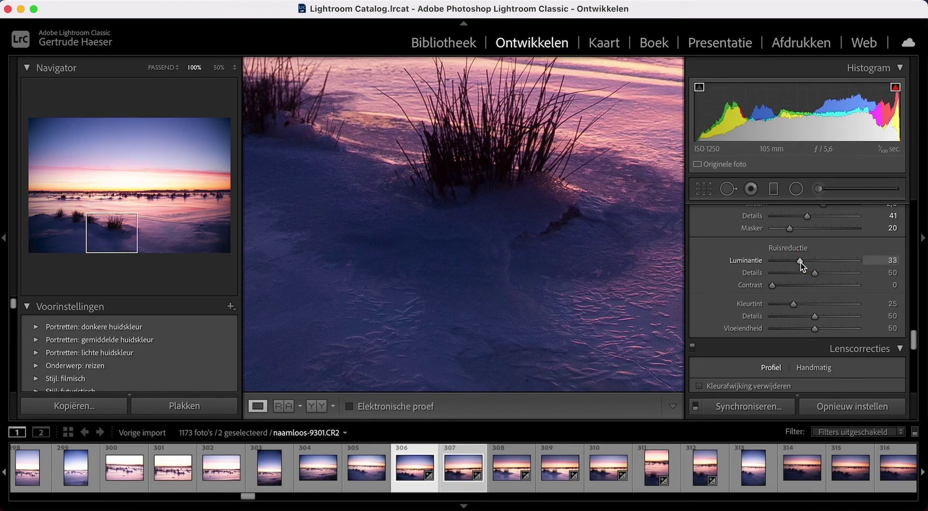
mouse_move(497, 176)
mouse_down()
mouse_move(316, 266)
mouse_move(572, 179)
mouse_move(634, 297)
mouse_move(559, 325)
mouse_move(524, 145)
mouse_up()
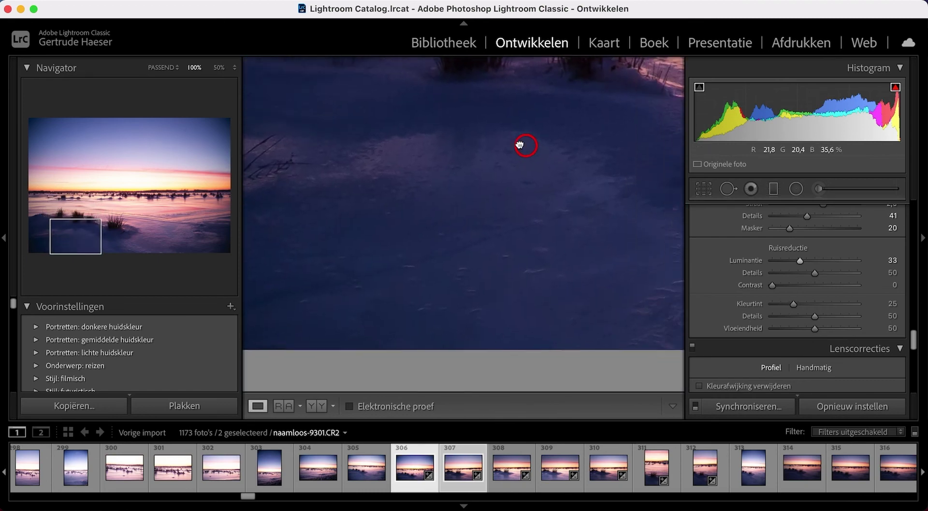
drag(611, 176, 394, 191)
scroll(766, 306, up, 3)
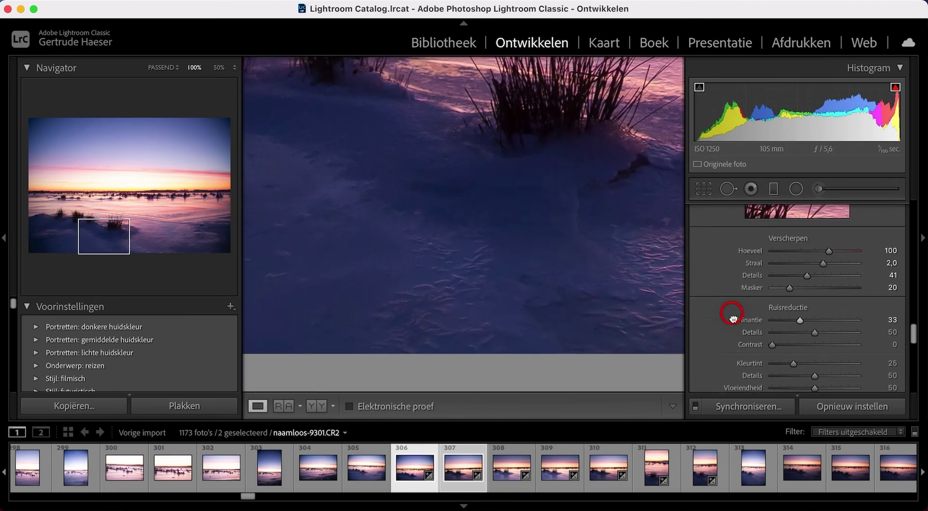
scroll(729, 311, up, 1)
drag(814, 268, 715, 276)
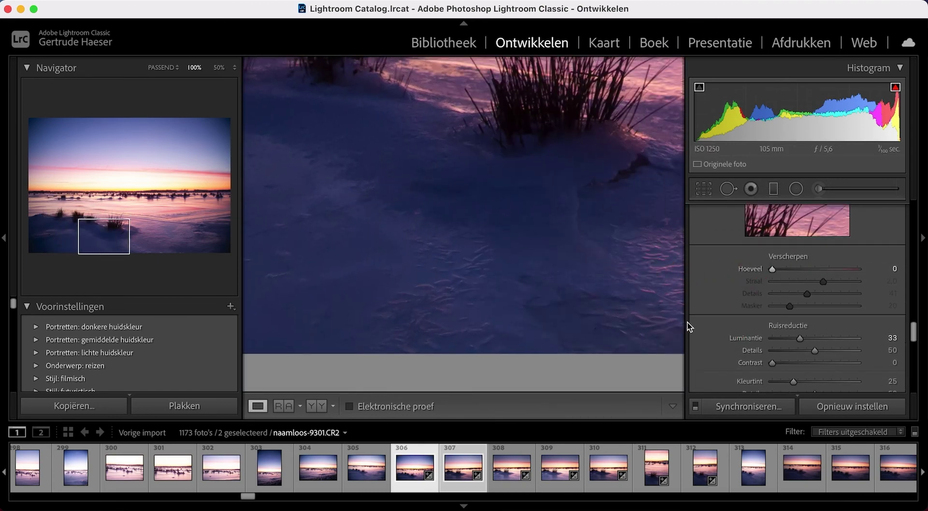
mouse_move(795, 337)
mouse_down()
mouse_move(714, 352)
mouse_move(809, 337)
mouse_up()
click(807, 270)
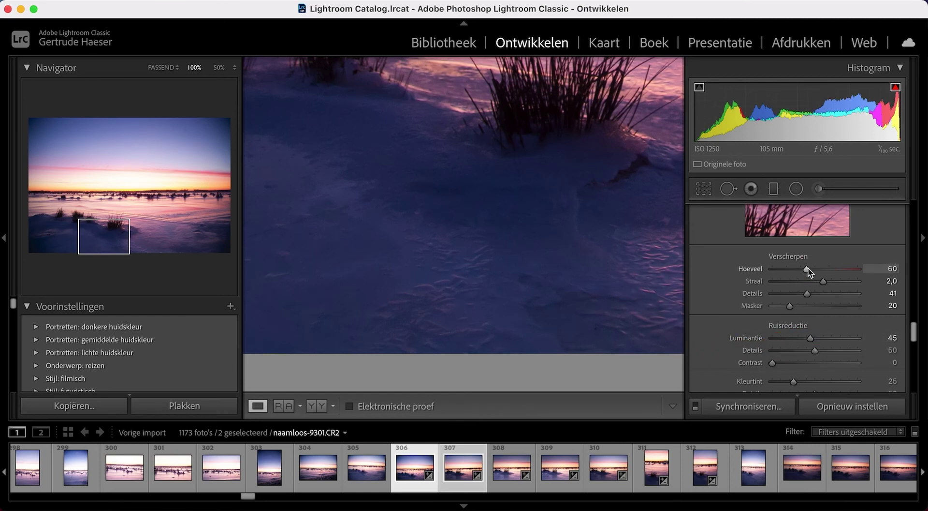
mouse_move(478, 199)
mouse_down()
mouse_move(450, 153)
mouse_move(450, 131)
mouse_up()
drag(533, 153, 601, 149)
mouse_move(445, 176)
mouse_down()
mouse_move(609, 269)
mouse_move(633, 313)
mouse_move(617, 238)
mouse_move(351, 236)
mouse_up()
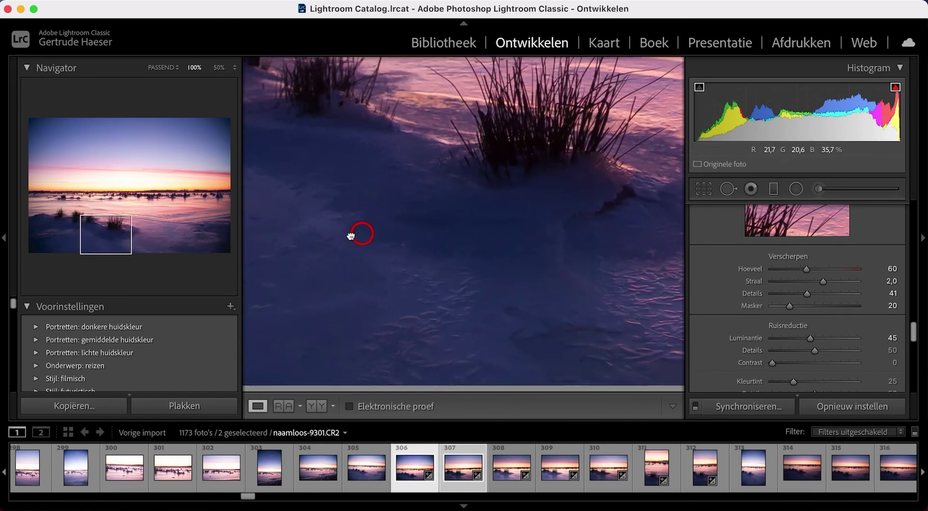
mouse_move(479, 203)
mouse_down()
mouse_move(321, 326)
mouse_move(284, 213)
mouse_up()
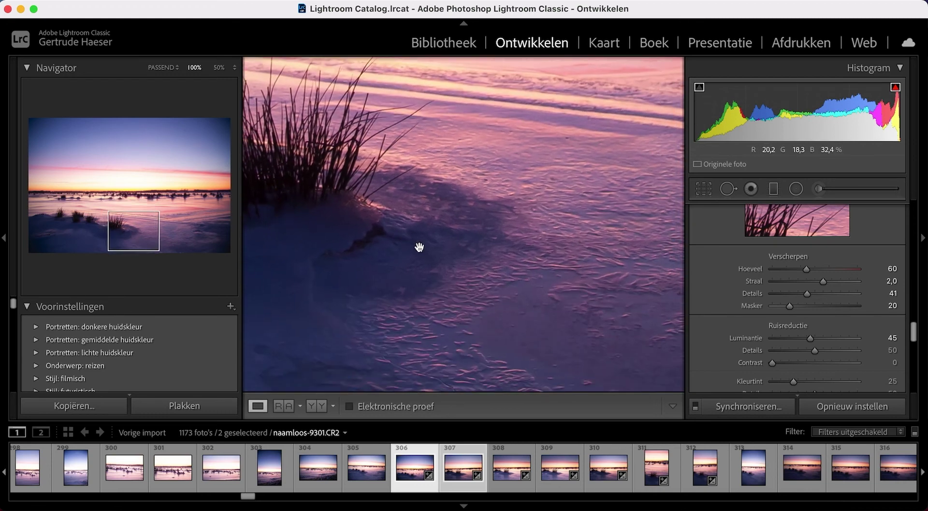
mouse_move(419, 247)
mouse_down()
mouse_move(595, 151)
mouse_move(641, 209)
mouse_up()
Step: Push luminance noise reduction to 100 and inspect the smoothed snow and grass edges
drag(814, 337, 866, 337)
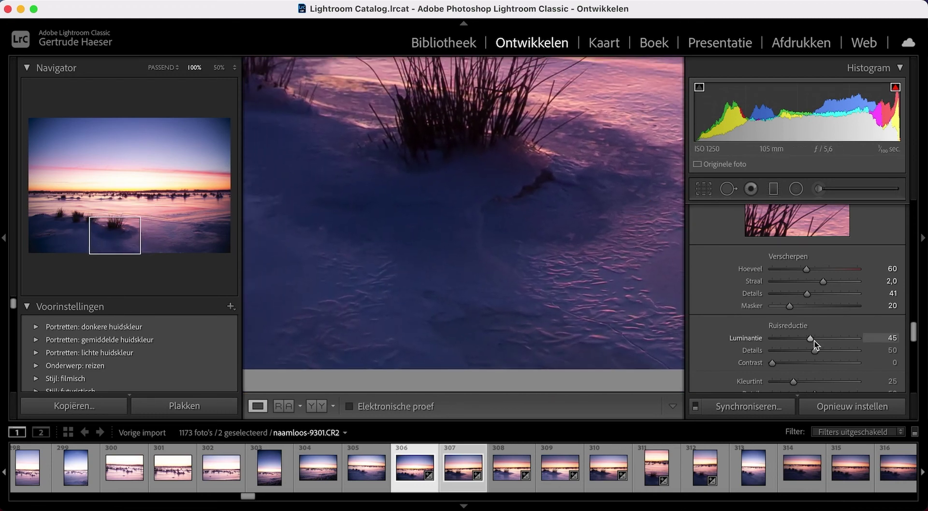
mouse_move(546, 230)
mouse_down()
mouse_move(688, 328)
mouse_move(660, 208)
mouse_up()
mouse_move(497, 226)
mouse_down()
mouse_move(618, 303)
mouse_move(435, 266)
mouse_up()
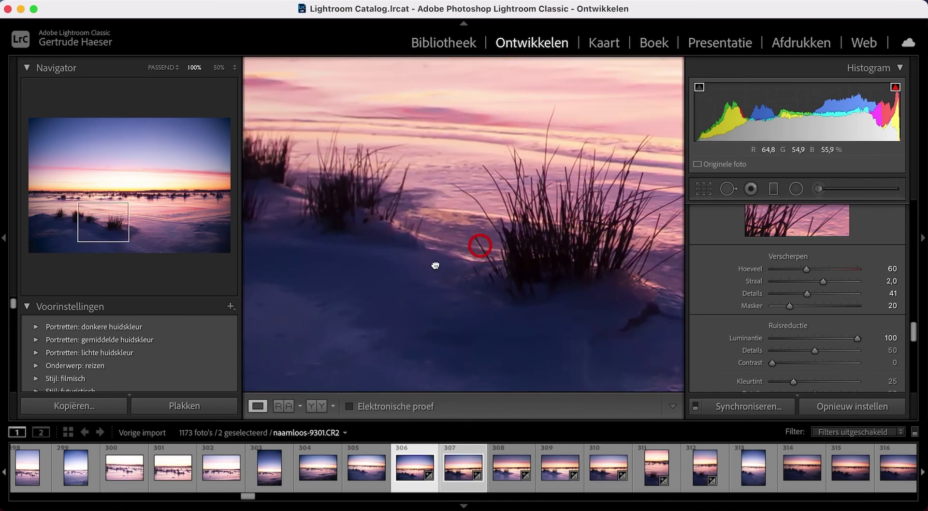
drag(590, 271, 437, 305)
drag(619, 317, 472, 156)
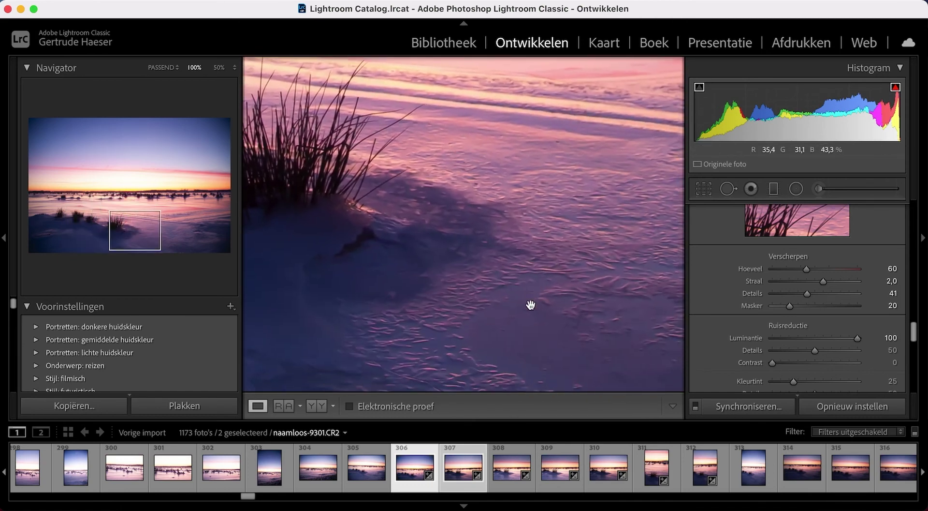
mouse_move(532, 304)
mouse_down()
mouse_move(466, 143)
mouse_move(435, 253)
mouse_up()
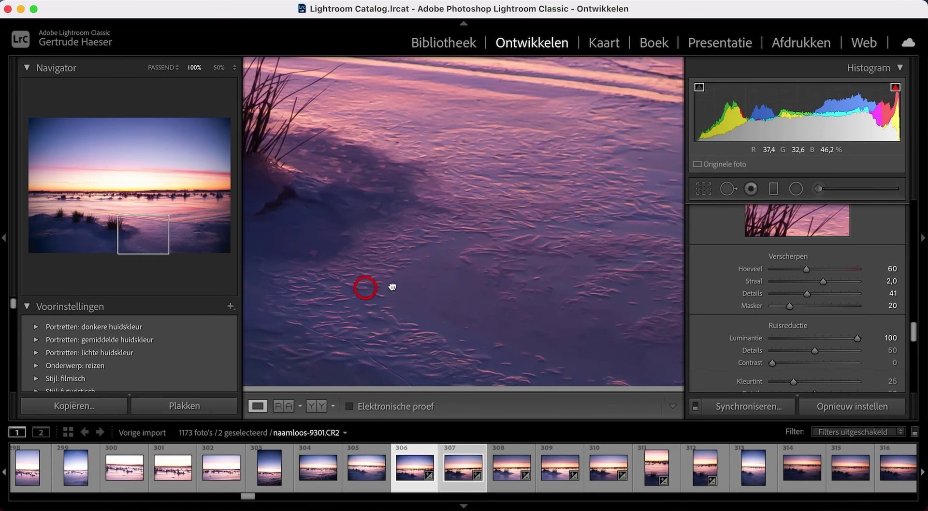
mouse_move(369, 284)
mouse_down()
mouse_move(582, 253)
mouse_move(601, 270)
mouse_up()
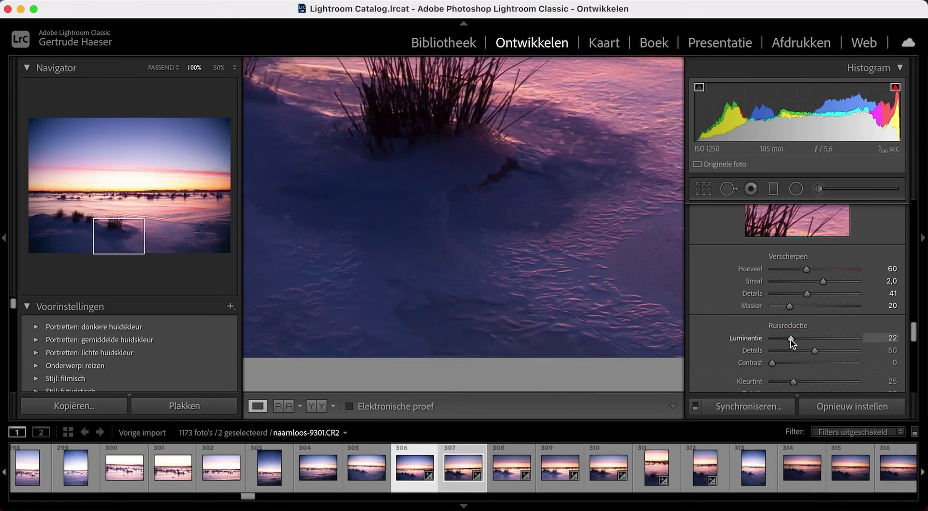
Step: Settle luminance noise reduction at 55, checking the corner, horizon and snow up close
drag(791, 340, 820, 338)
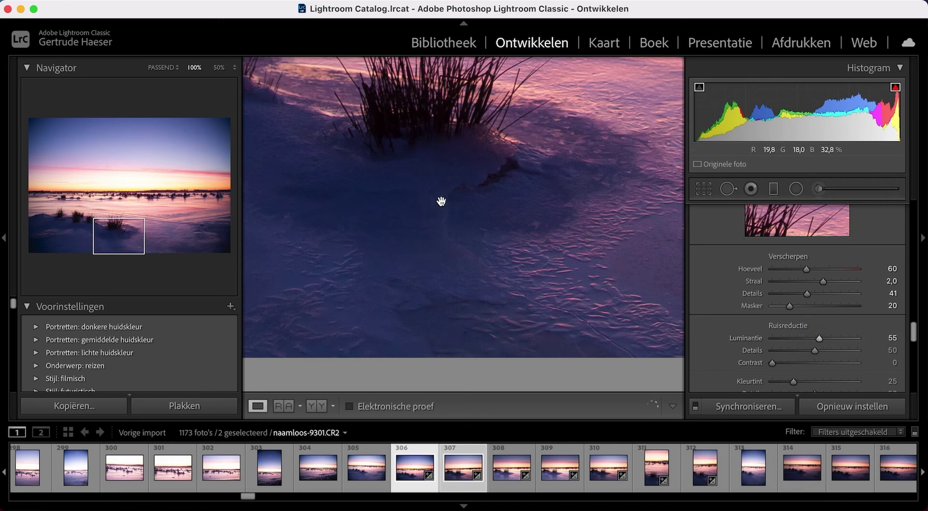
drag(441, 200, 562, 242)
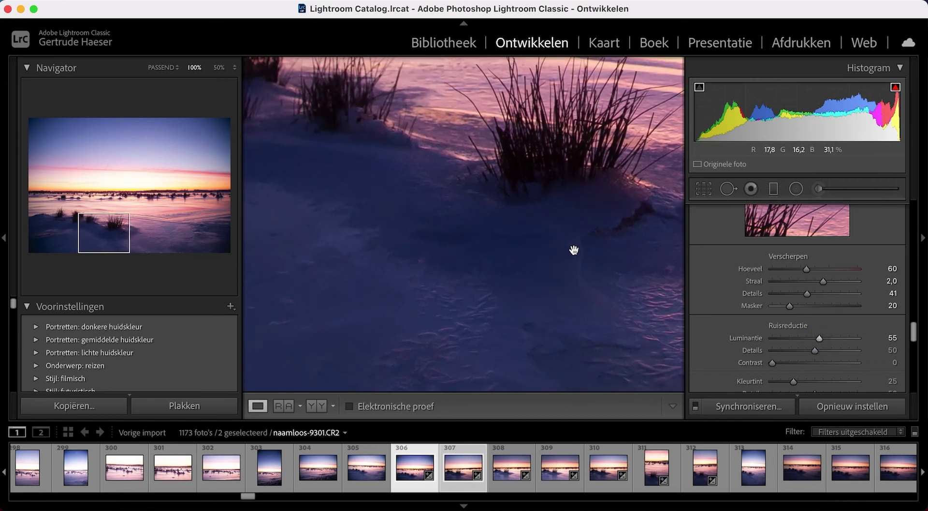
drag(460, 277, 425, 220)
mouse_move(485, 234)
mouse_down()
mouse_move(655, 314)
mouse_move(422, 270)
mouse_move(680, 166)
mouse_move(399, 336)
mouse_up()
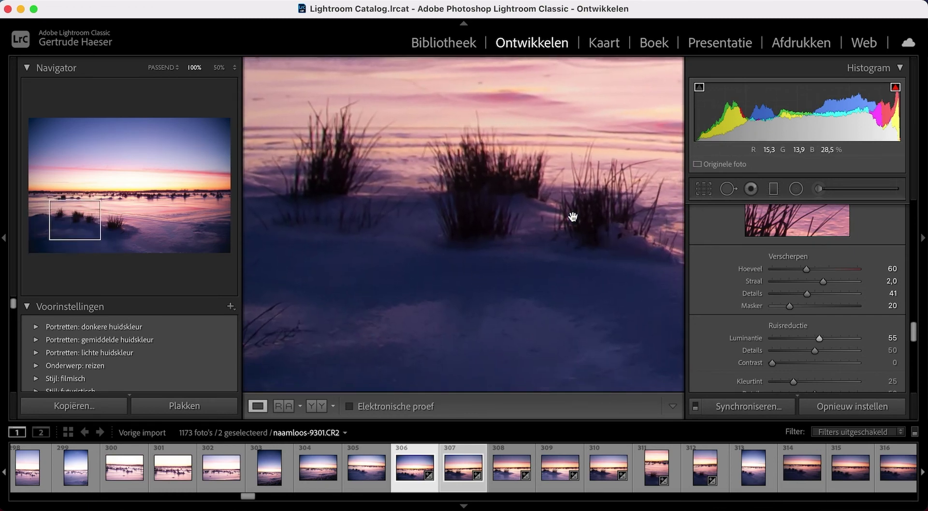
mouse_move(574, 216)
mouse_down()
mouse_move(282, 292)
mouse_move(337, 182)
mouse_up()
drag(503, 290, 431, 214)
mouse_move(593, 322)
mouse_down()
mouse_move(551, 269)
mouse_move(338, 145)
mouse_up()
drag(546, 227, 288, 237)
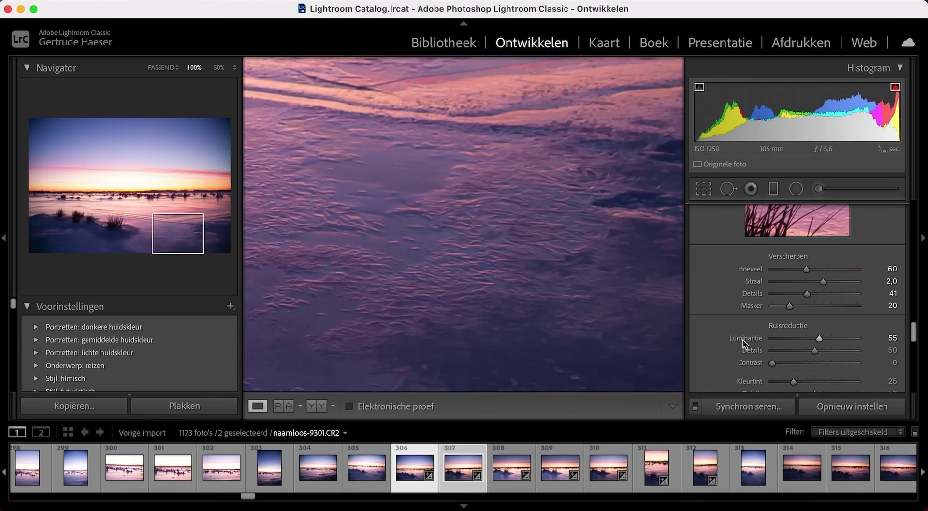
scroll(754, 341, down, 3)
Step: Try the noise-reduction Contrast slider, leave it at 0, and set colour noise reduction to 44
drag(835, 340, 727, 343)
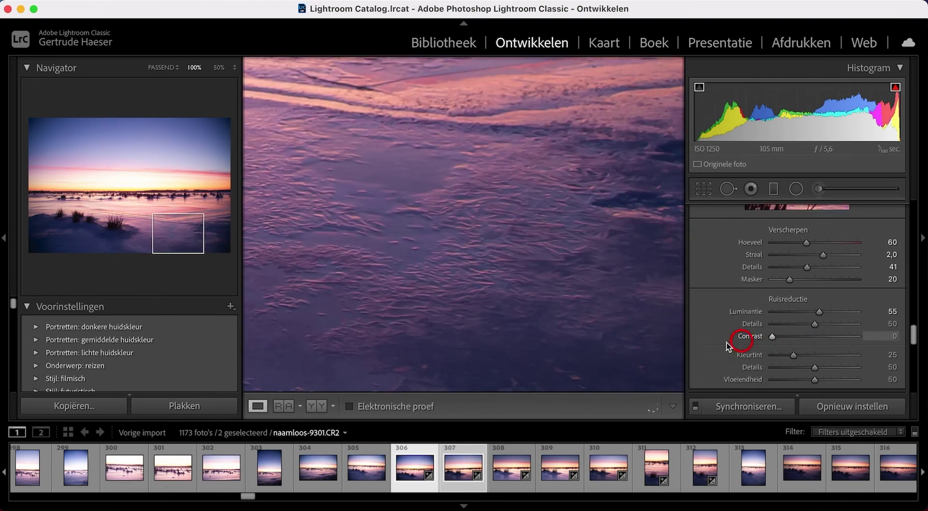
click(443, 226)
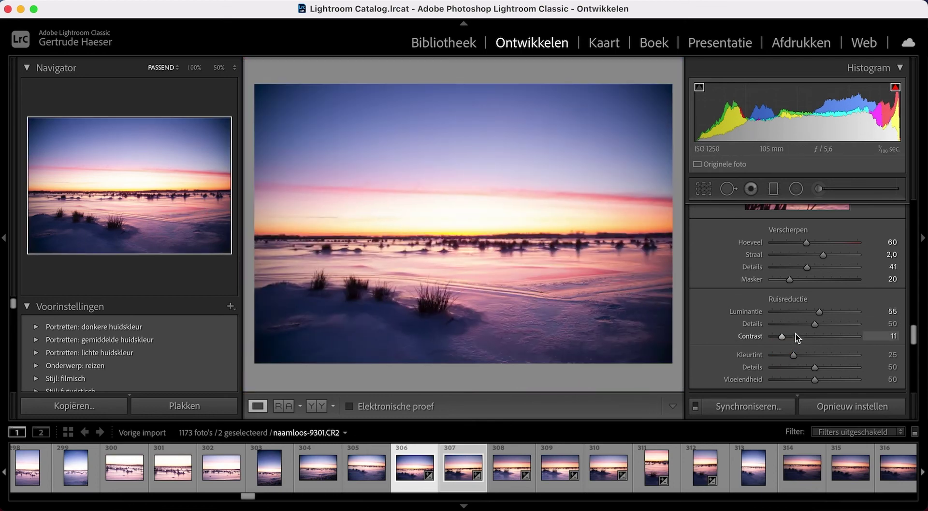
mouse_move(826, 340)
mouse_down()
mouse_move(889, 337)
mouse_move(747, 341)
mouse_up()
scroll(735, 352, down, 3)
mouse_move(793, 313)
mouse_down()
mouse_move(851, 319)
mouse_move(790, 312)
mouse_move(809, 313)
mouse_up()
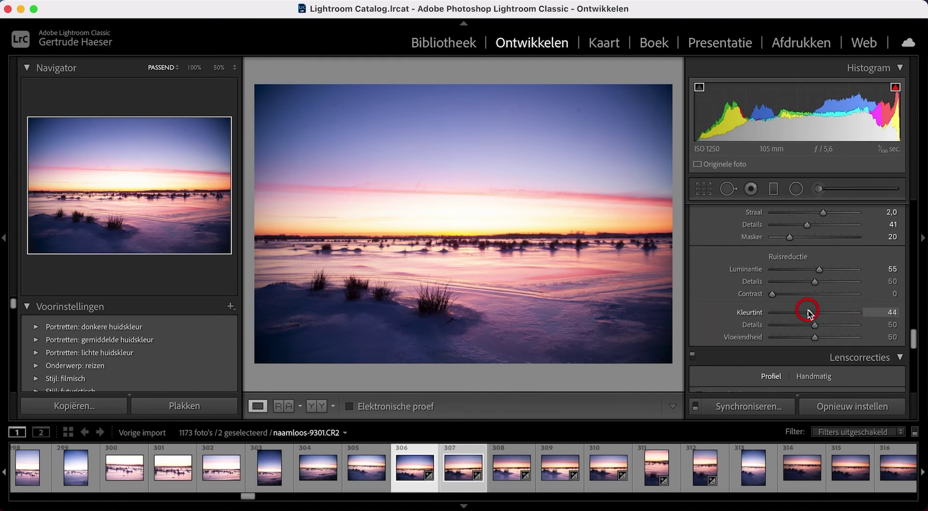
Step: Enable Remove Chromatic Aberration and inspect grass, horizon and edges at 100%
scroll(738, 309, down, 5)
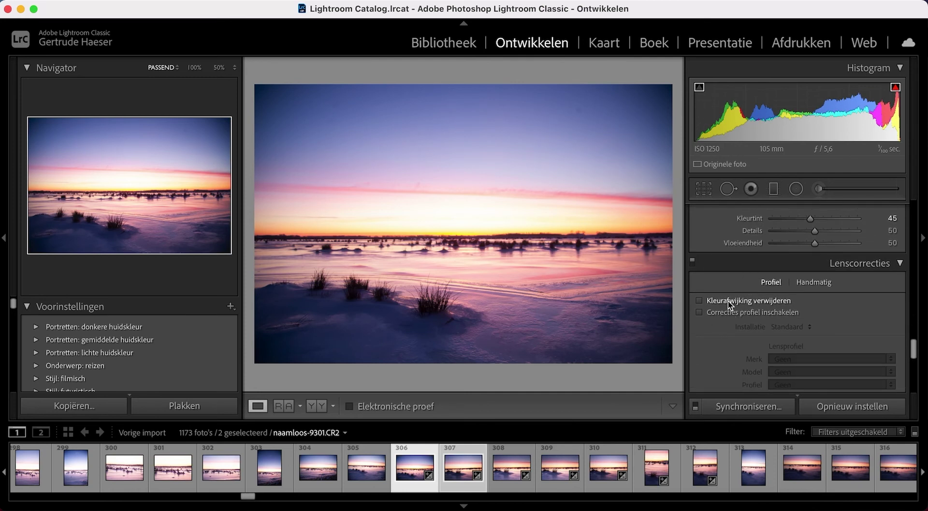
click(727, 299)
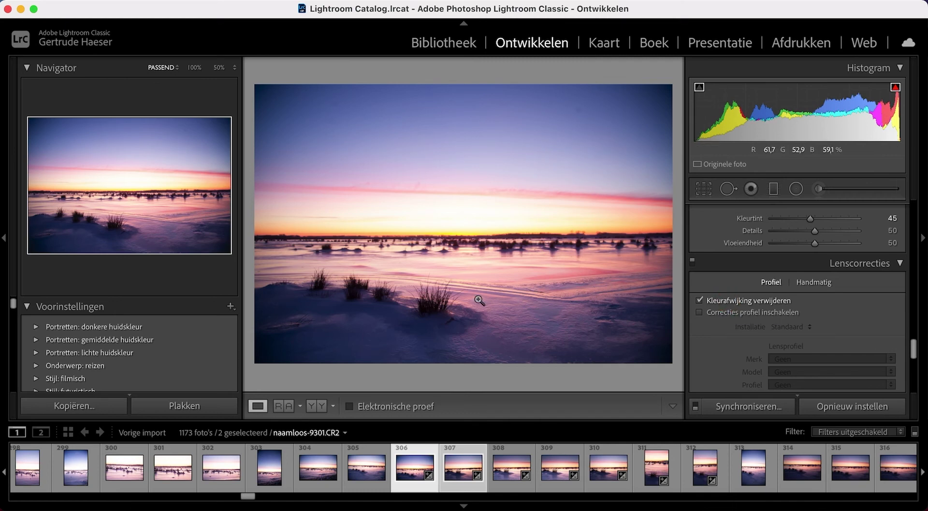
click(425, 297)
drag(494, 317, 552, 230)
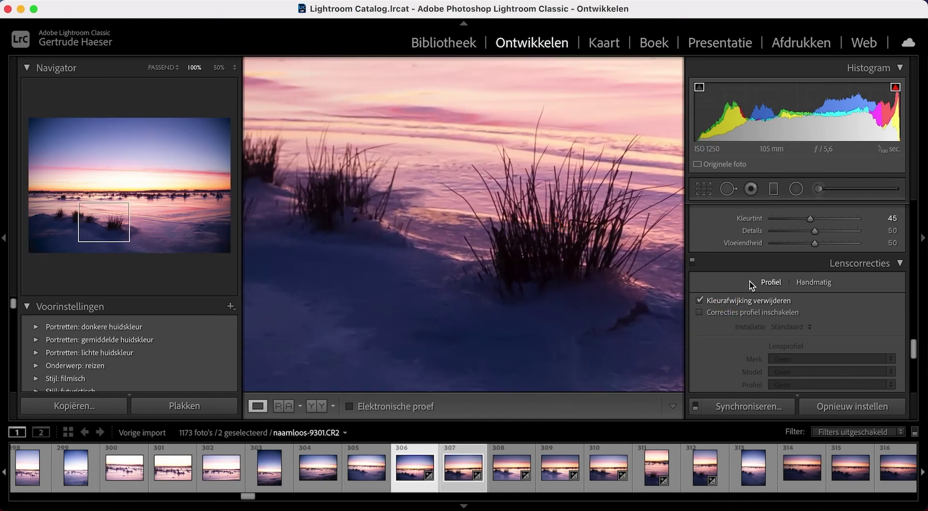
click(503, 164)
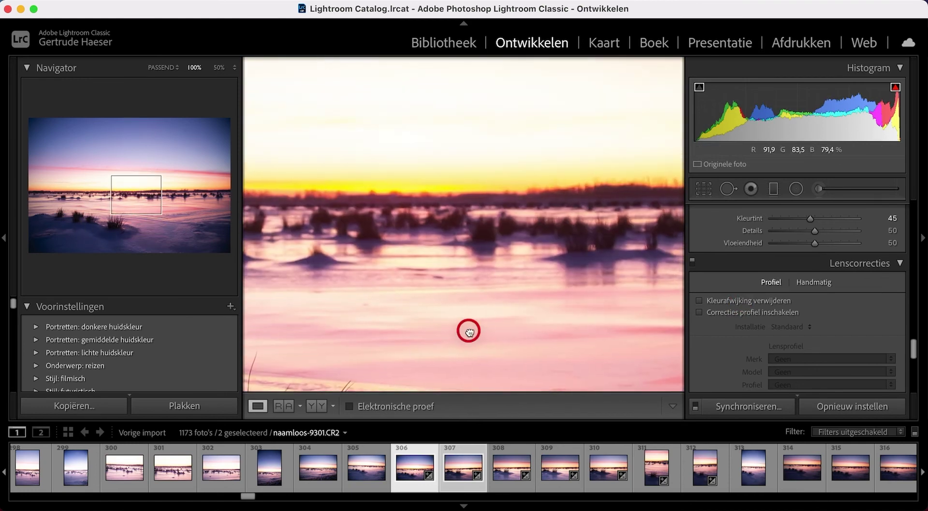
drag(469, 327, 654, 227)
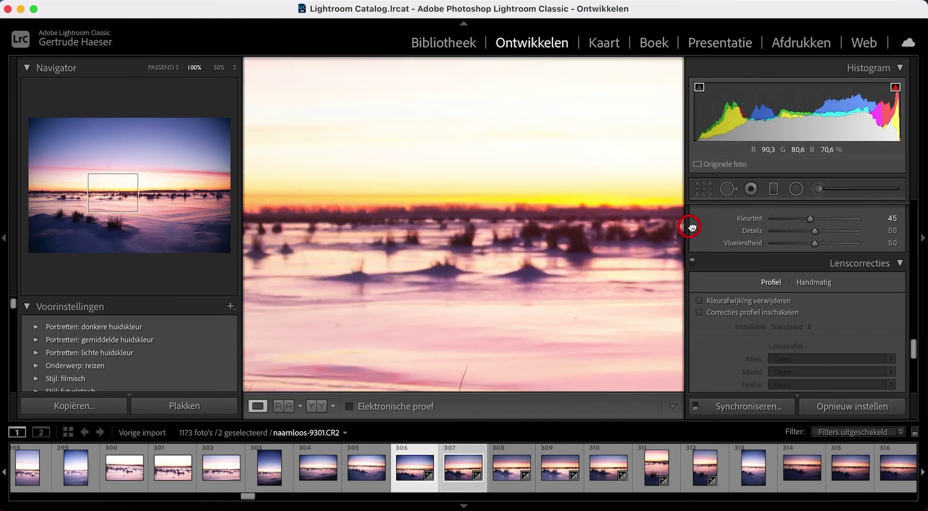
mouse_move(431, 213)
mouse_down()
mouse_move(652, 216)
mouse_move(355, 150)
mouse_up()
mouse_move(524, 203)
mouse_down()
mouse_move(462, 209)
mouse_move(404, 180)
mouse_up()
mouse_move(481, 206)
mouse_down()
mouse_move(332, 207)
mouse_move(296, 218)
mouse_up()
mouse_move(564, 210)
mouse_down()
mouse_move(342, 205)
mouse_move(390, 191)
mouse_move(535, 272)
mouse_up()
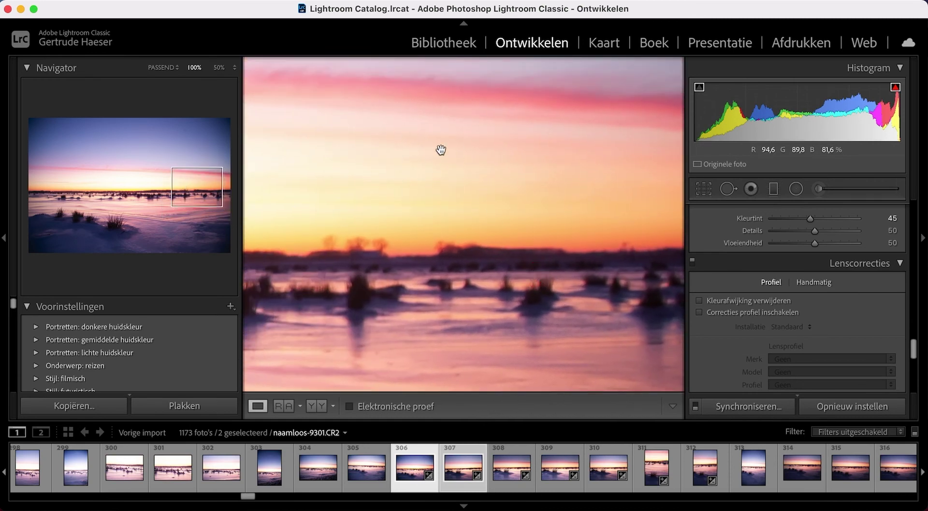
drag(441, 149, 615, 265)
drag(455, 302, 562, 139)
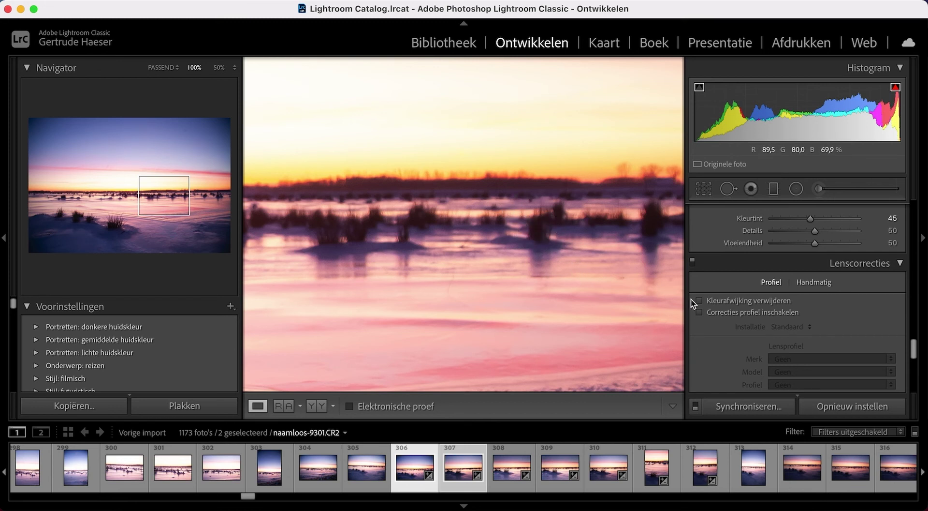
Step: Compare chromatic aberration removal on and off across the ice, snow and grass clumps
click(725, 300)
drag(609, 258, 363, 240)
drag(504, 332, 539, 187)
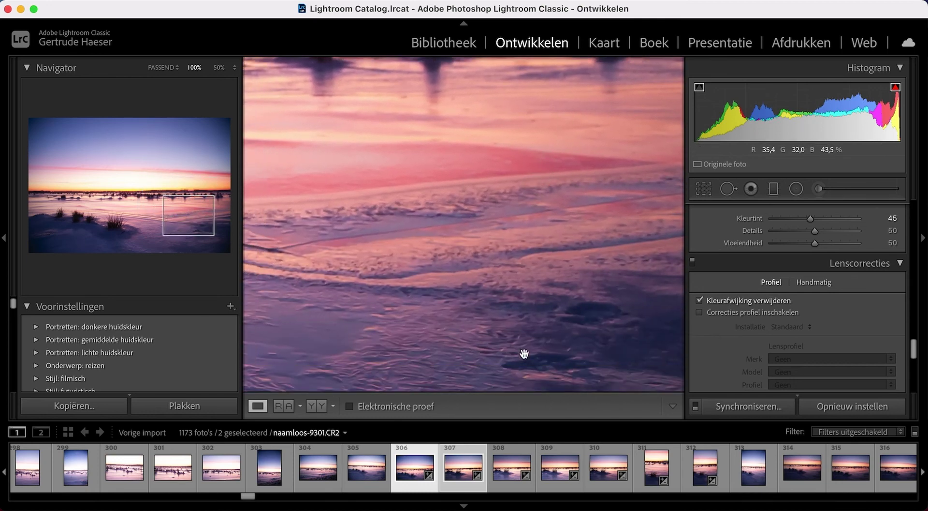
drag(524, 353, 520, 196)
drag(448, 173, 566, 290)
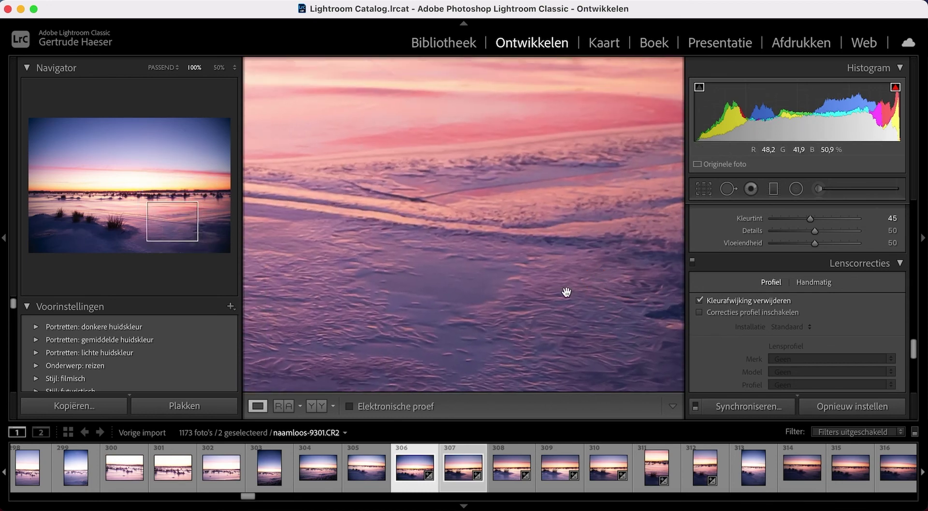
mouse_move(498, 242)
mouse_down()
mouse_move(543, 200)
mouse_move(431, 217)
mouse_move(565, 238)
mouse_move(615, 321)
mouse_up()
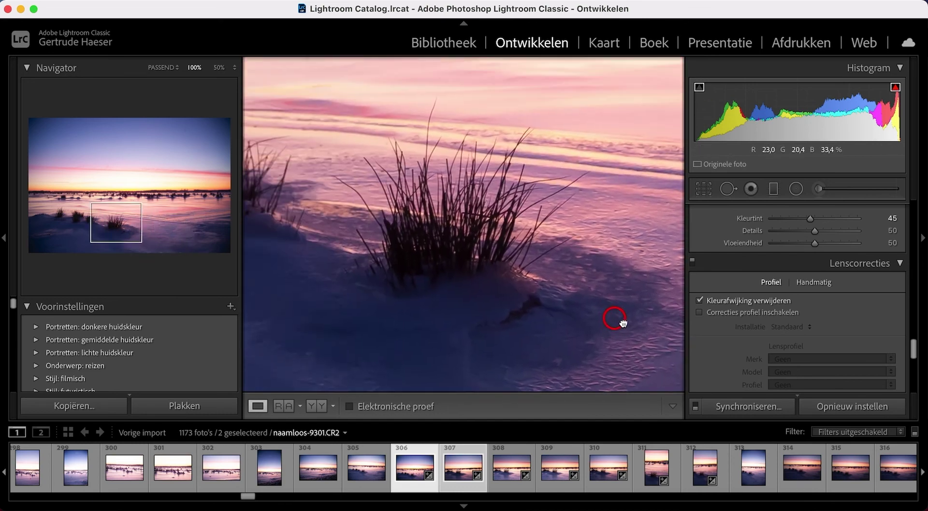
drag(477, 295, 588, 321)
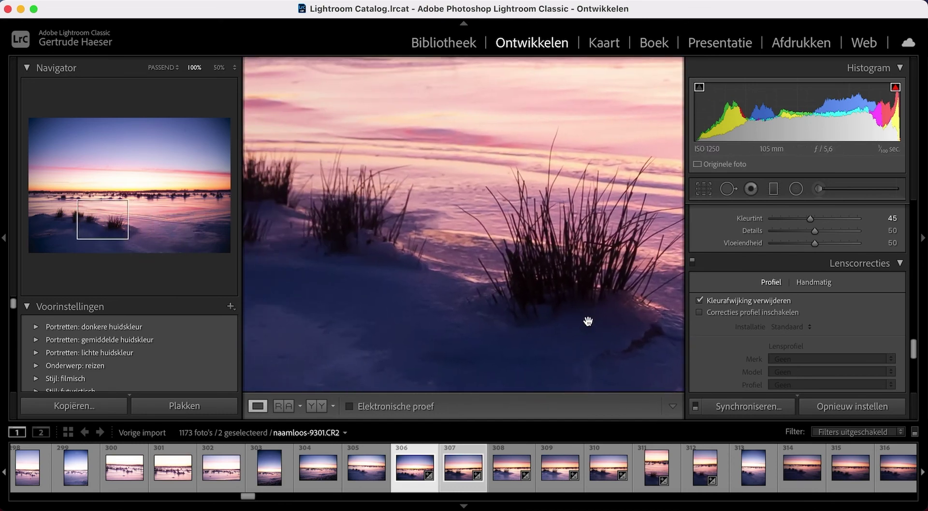
click(700, 300)
mouse_move(536, 267)
mouse_down()
mouse_move(425, 224)
mouse_move(427, 247)
mouse_up()
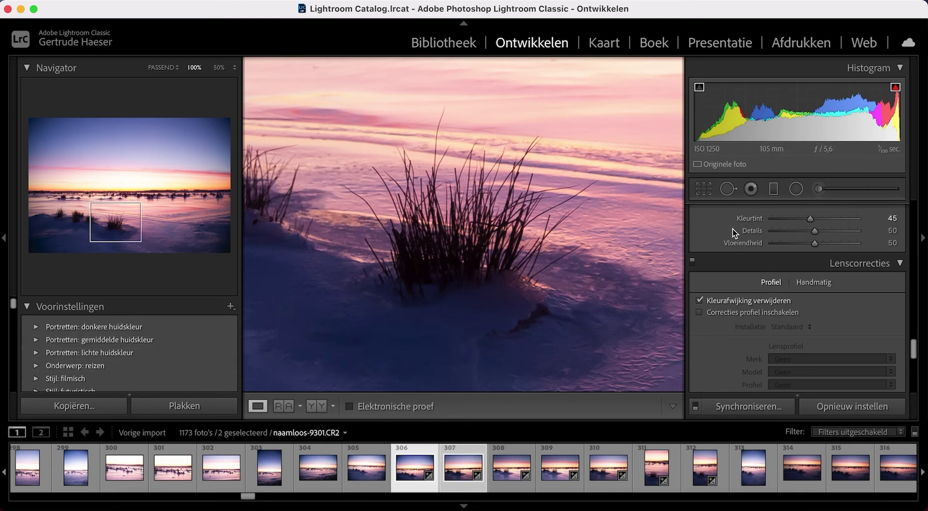
Step: Enable lens profile corrections, comparing the whole photo with them off and on
click(744, 315)
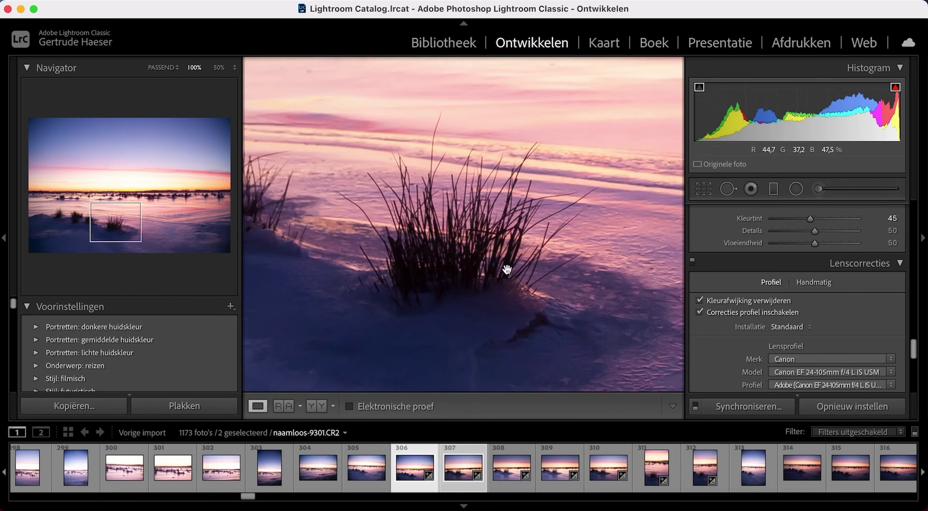
click(472, 264)
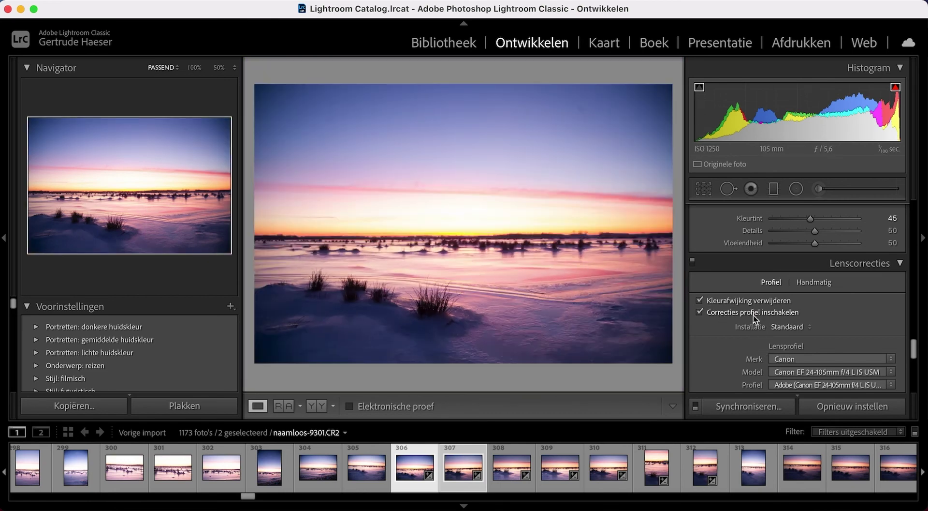
click(753, 314)
click(752, 314)
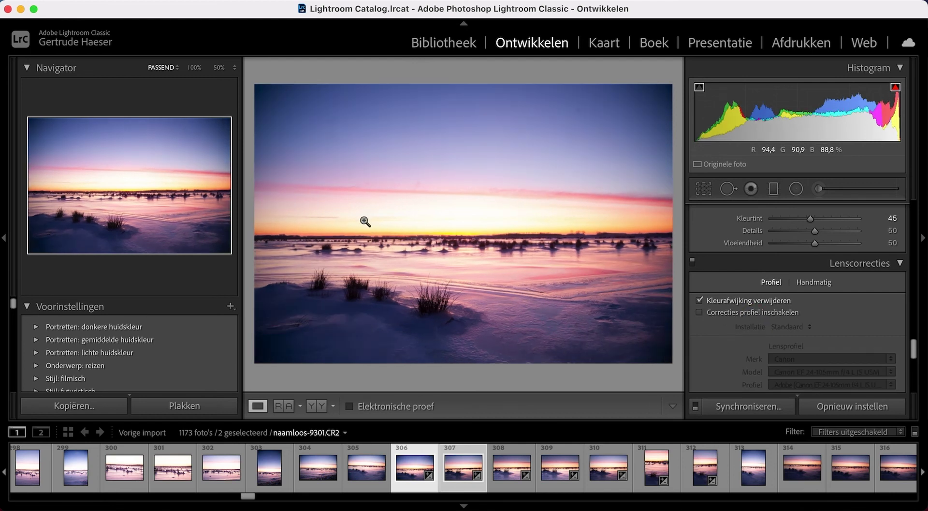
click(744, 313)
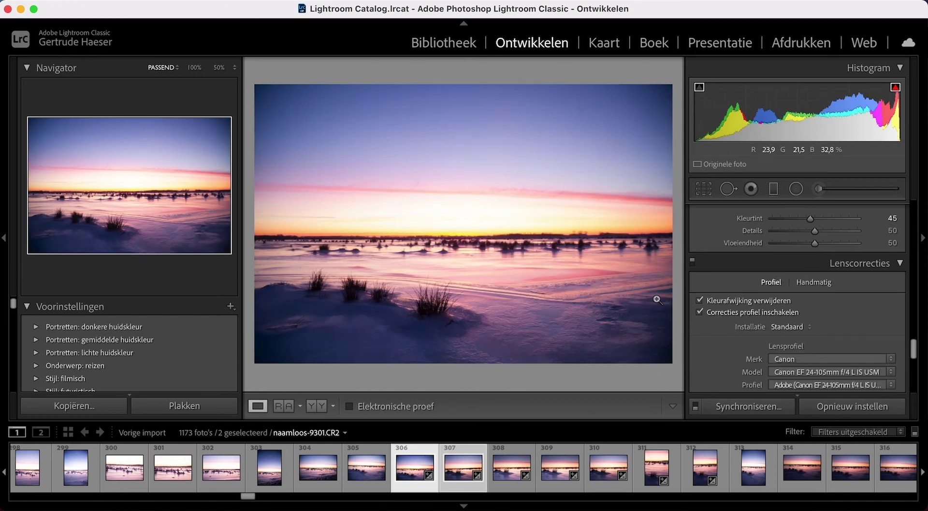
Step: Try Tamron as lens make, then return to the Canon EF 24-105mm f/4 L IS USM profile
scroll(735, 339, down, 1)
scroll(735, 338, down, 3)
scroll(734, 340, down, 1)
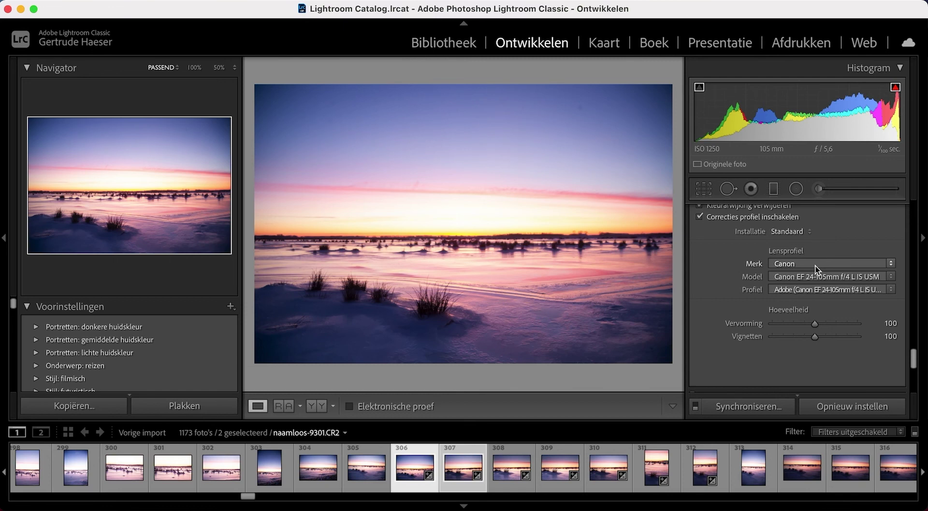
click(815, 269)
scroll(795, 366, down, 5)
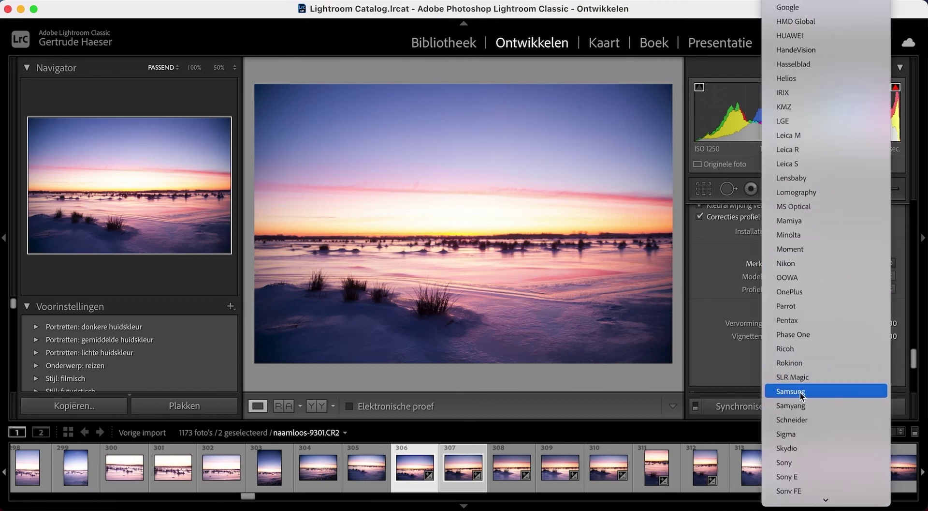
click(813, 312)
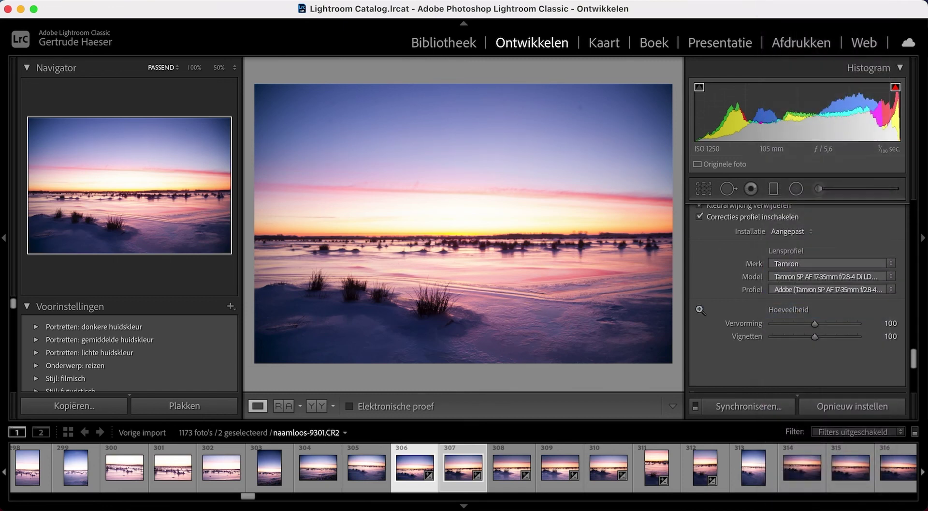
click(798, 263)
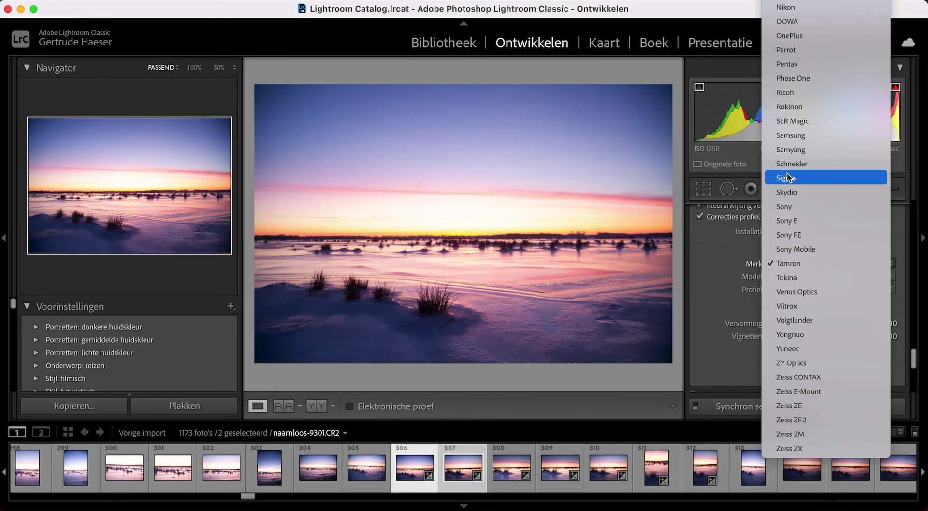
scroll(789, 166, up, 8)
scroll(790, 110, up, 3)
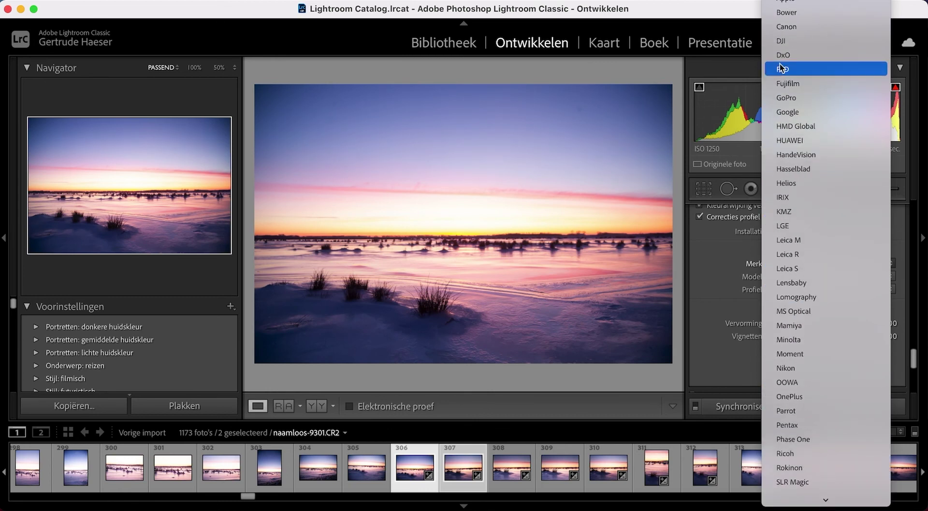
click(789, 28)
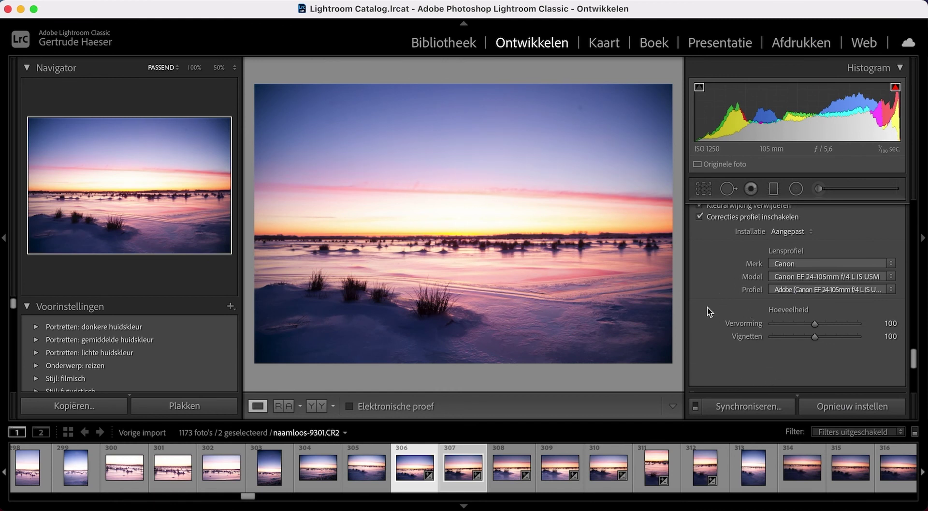
scroll(725, 301, down, 3)
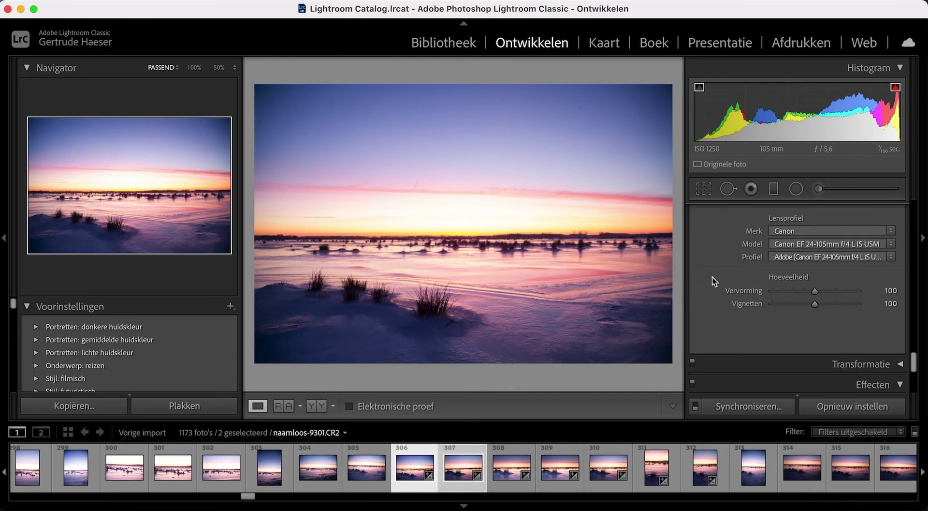
scroll(712, 277, down, 2)
scroll(712, 276, down, 3)
scroll(713, 277, down, 3)
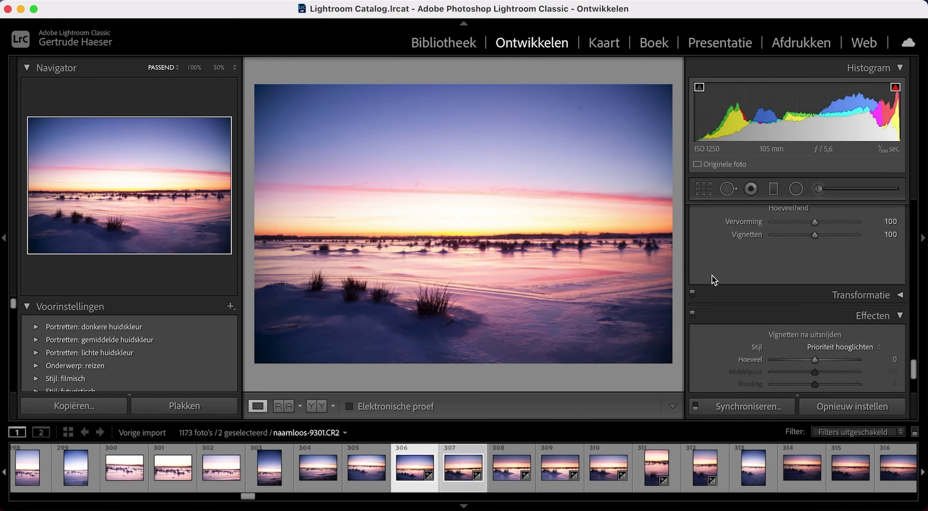
scroll(713, 276, down, 3)
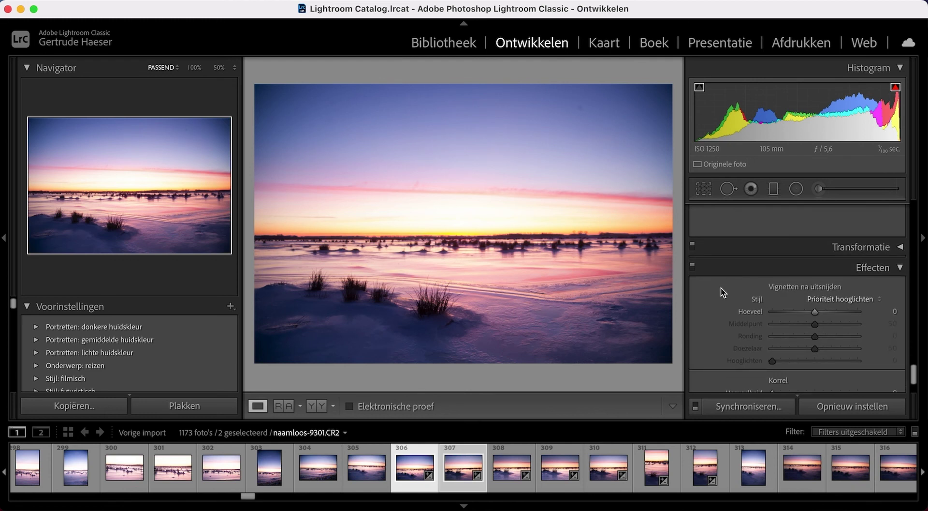
scroll(759, 270, up, 2)
scroll(761, 267, up, 3)
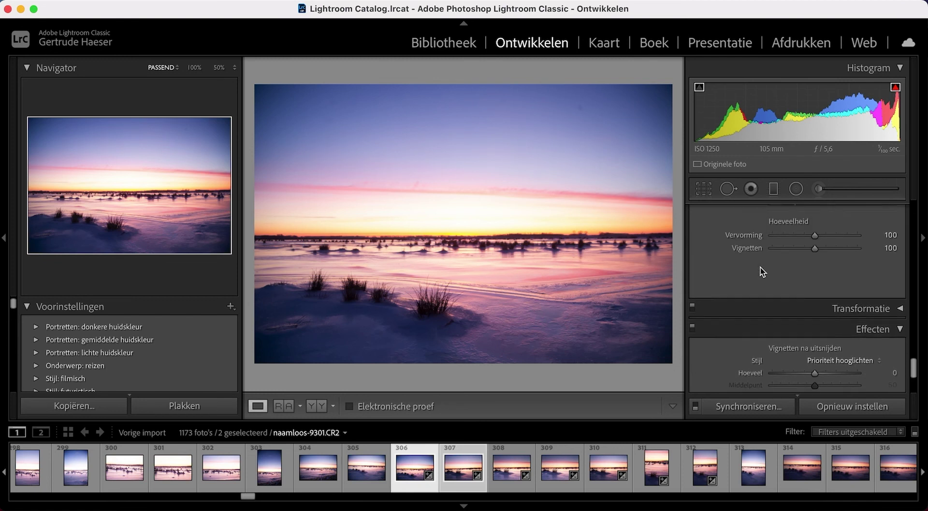
scroll(761, 267, up, 2)
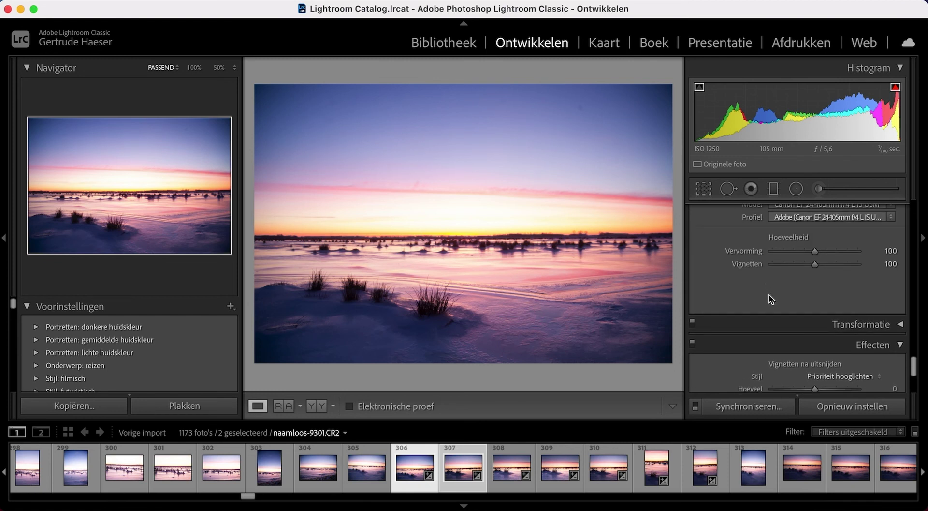
scroll(770, 292, down, 1)
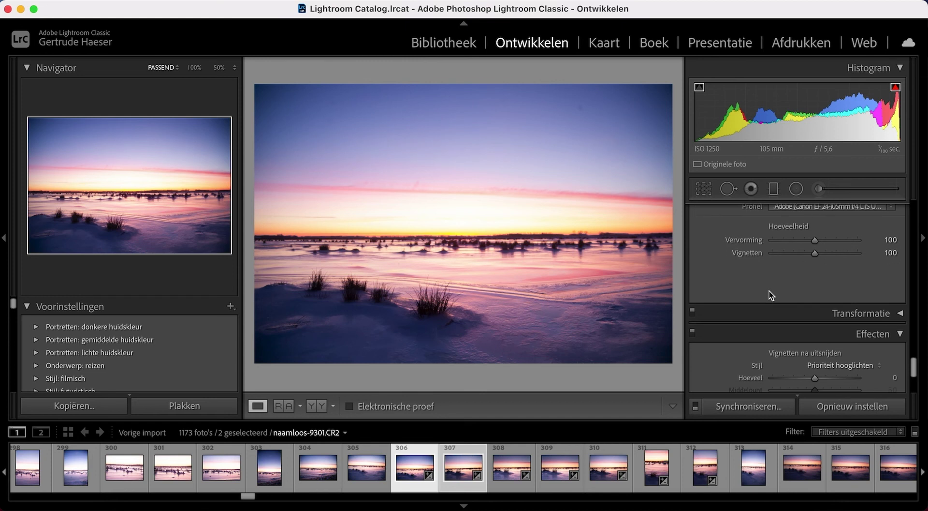
scroll(768, 289, up, 1)
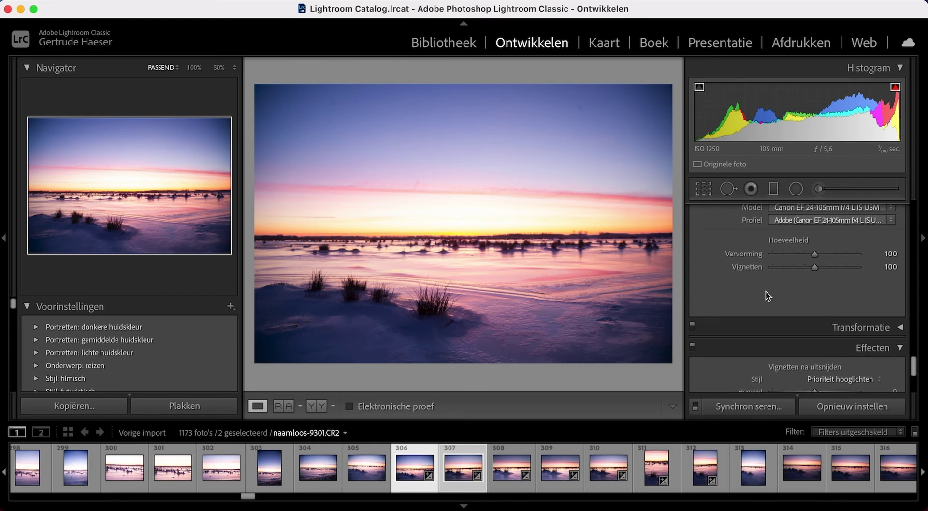
scroll(766, 292, up, 5)
scroll(762, 294, up, 1)
scroll(761, 294, down, 7)
scroll(761, 294, down, 1)
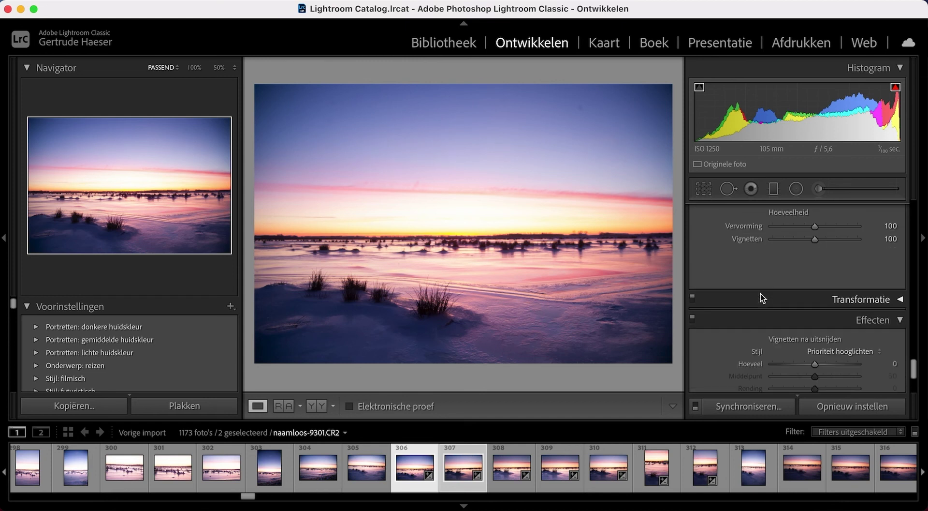
scroll(761, 294, down, 3)
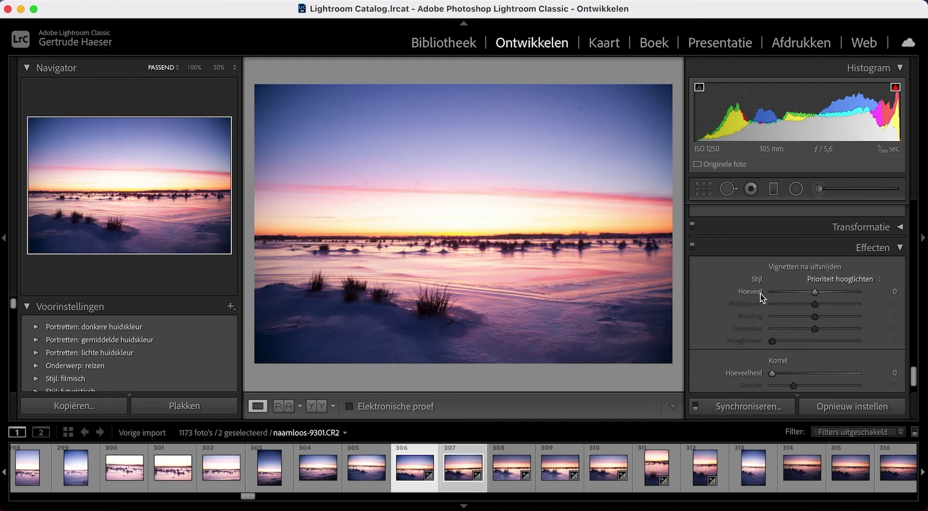
Step: Test a Vertical perspective tilt, then reset Vertical, Horizontal and Rotate to 0
click(885, 225)
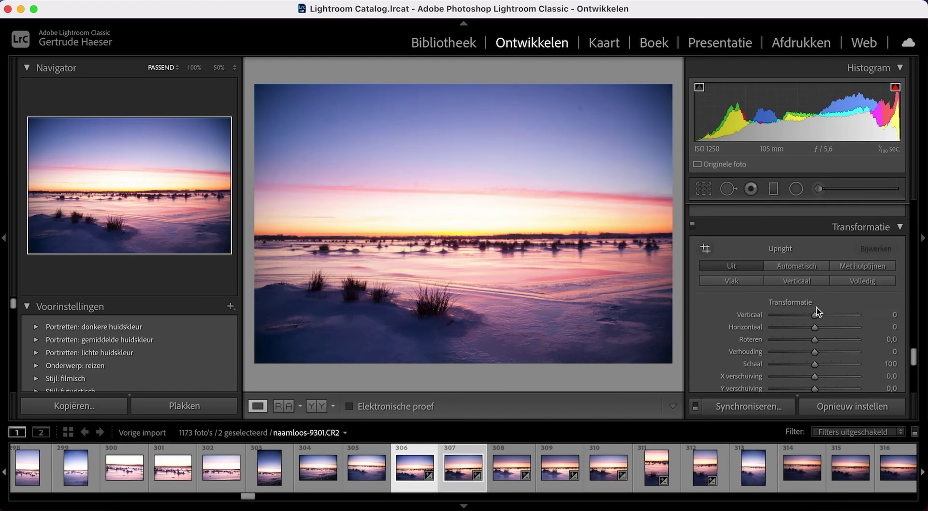
mouse_move(816, 314)
mouse_down()
mouse_move(831, 314)
mouse_move(782, 329)
mouse_move(832, 328)
mouse_move(769, 348)
mouse_move(870, 347)
mouse_move(712, 353)
mouse_move(812, 352)
mouse_move(718, 363)
mouse_move(870, 357)
mouse_move(729, 359)
mouse_move(815, 357)
mouse_up()
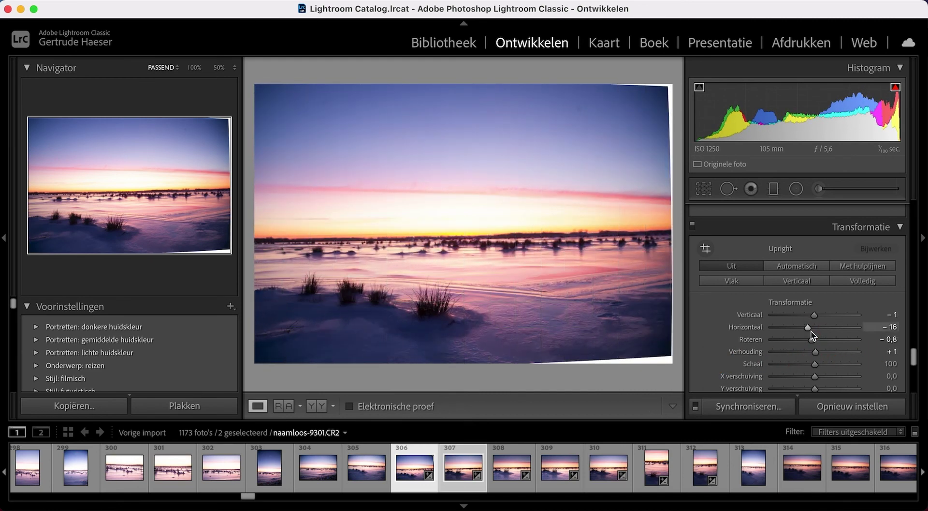
double_click(810, 329)
double_click(815, 316)
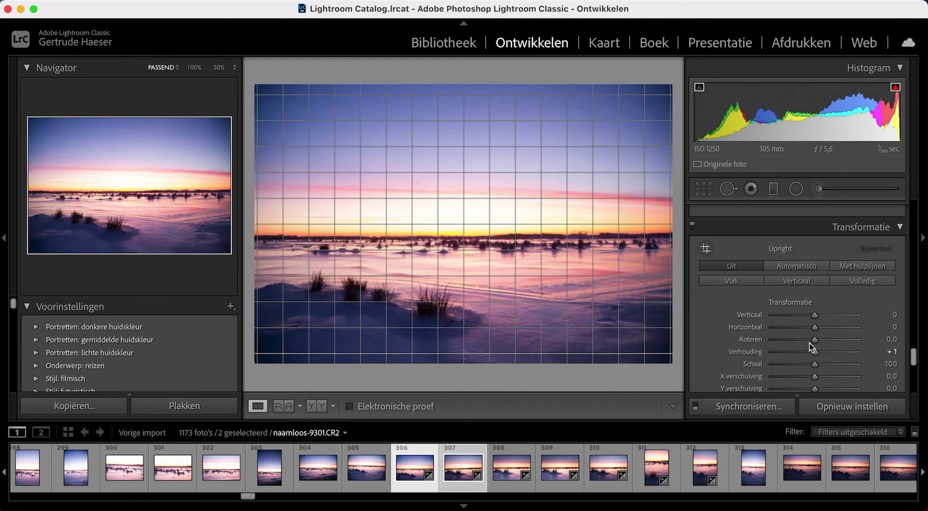
scroll(810, 346, down, 3)
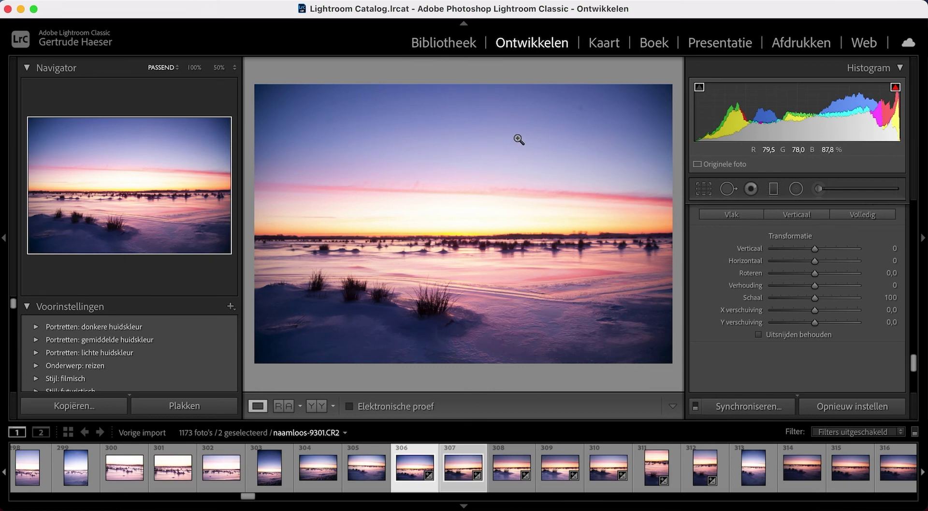
Step: Add a post-crop vignette: amount +8, midpoint 53, roundness −7, feather 56
scroll(782, 361, down, 4)
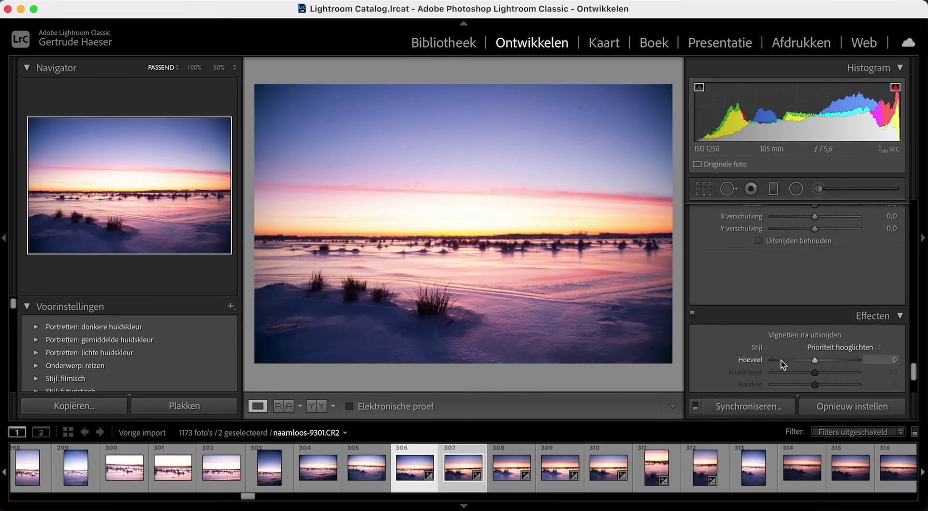
scroll(781, 360, down, 3)
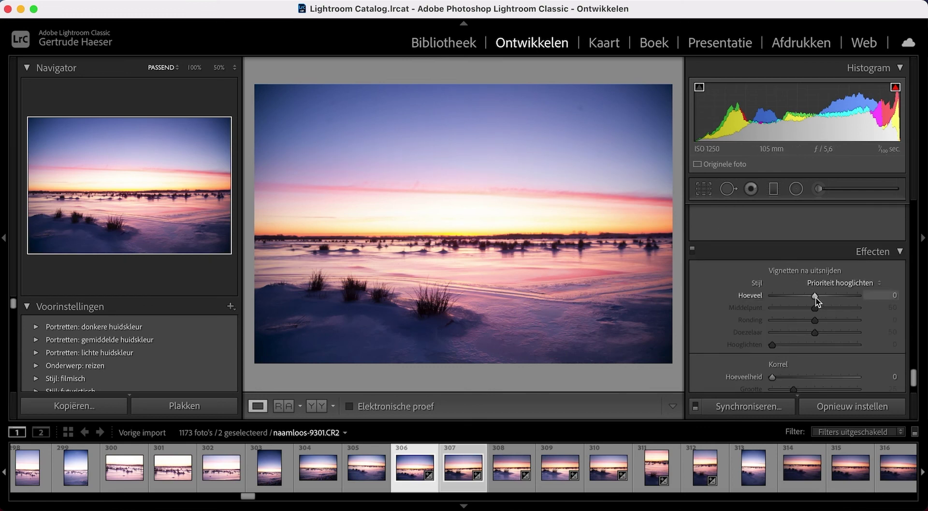
mouse_move(816, 299)
mouse_down()
mouse_move(856, 298)
mouse_move(823, 297)
mouse_up()
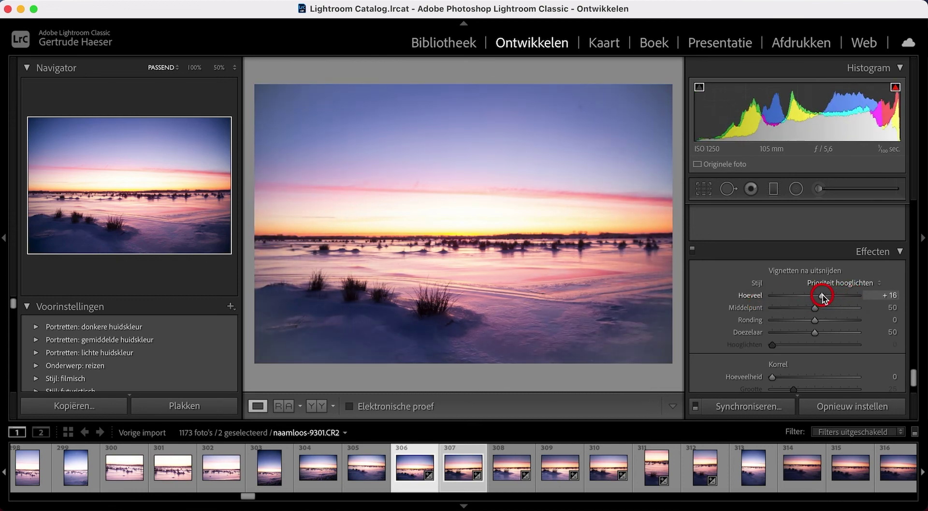
mouse_move(823, 296)
mouse_down()
mouse_move(814, 295)
mouse_move(856, 308)
mouse_move(769, 296)
mouse_move(818, 295)
mouse_move(820, 310)
mouse_move(844, 317)
mouse_move(749, 341)
mouse_move(866, 326)
mouse_move(858, 326)
mouse_move(814, 332)
mouse_move(868, 333)
mouse_up()
Step: Test film grain at 100% on the snow, then set grain amount to 0
scroll(791, 345, down, 2)
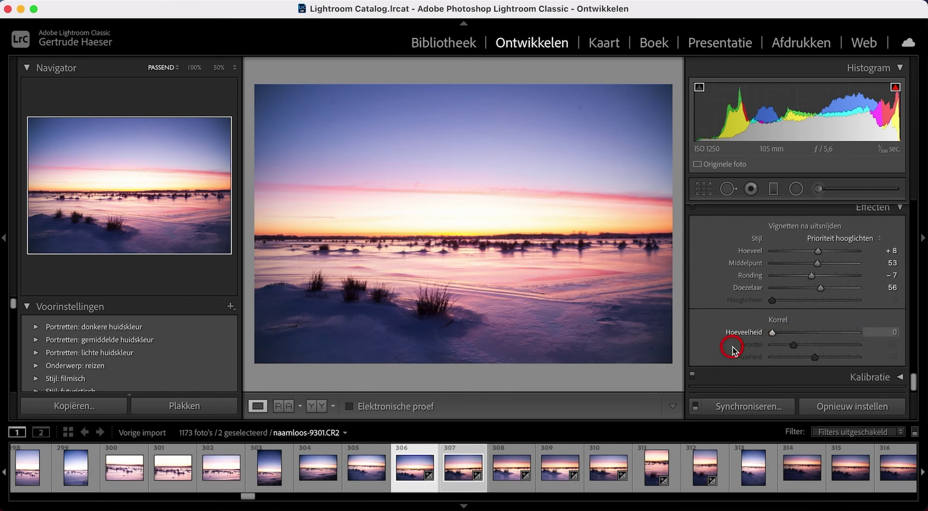
mouse_move(771, 332)
mouse_down()
mouse_move(849, 331)
mouse_move(804, 332)
mouse_move(815, 331)
mouse_up()
click(443, 312)
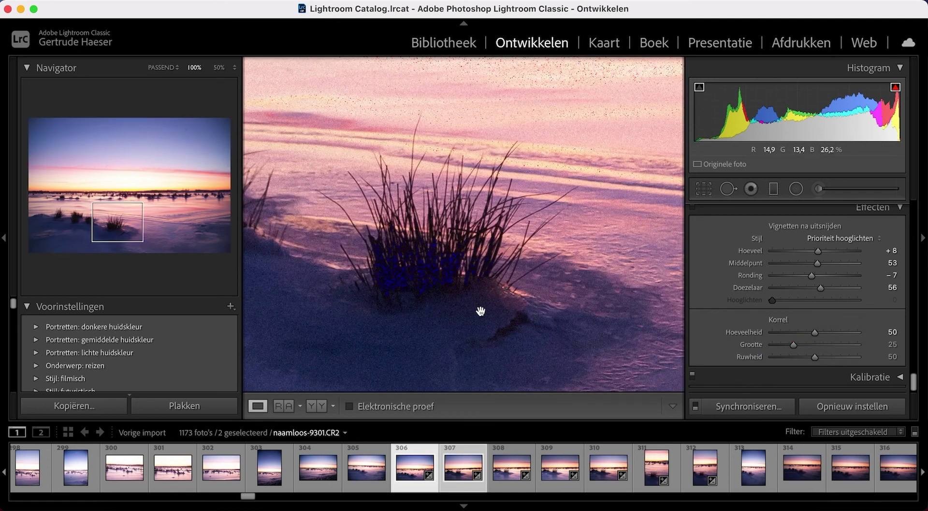
drag(559, 325, 638, 228)
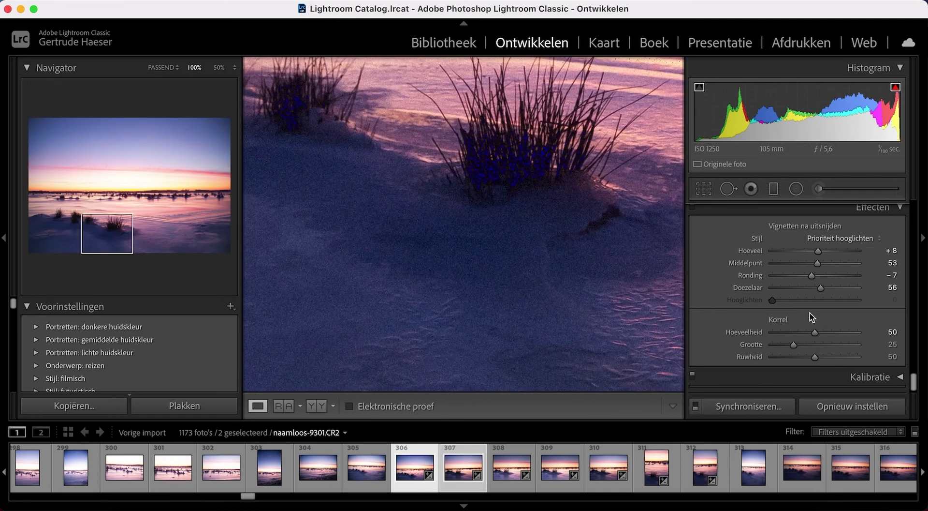
mouse_move(815, 332)
mouse_down()
mouse_move(689, 333)
mouse_move(924, 333)
mouse_move(564, 357)
mouse_up()
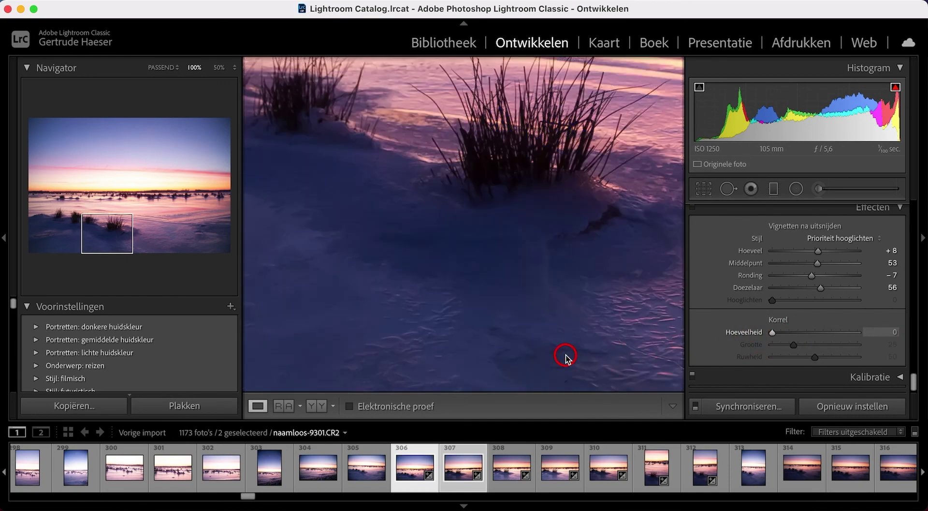
click(557, 267)
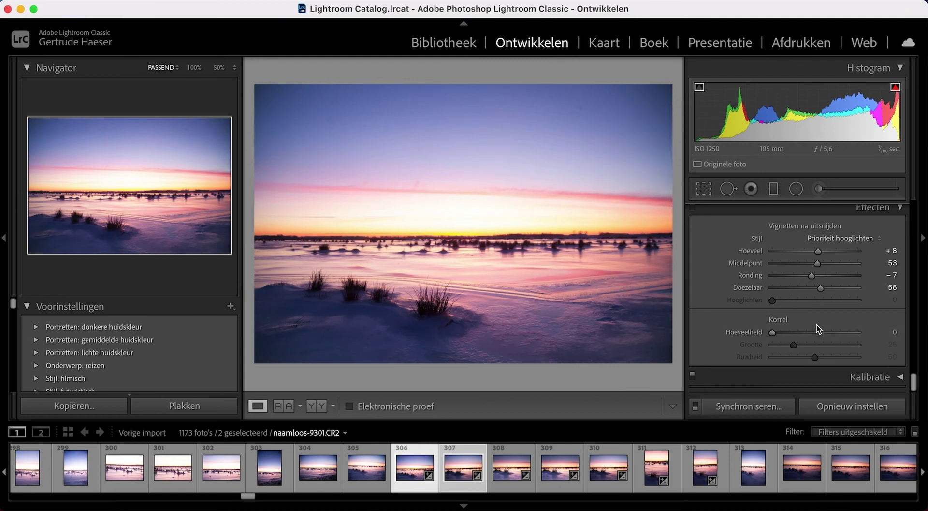
Step: Calibrate shadows tint +10, red primary hue −6 and saturation −1, blue primary hue −2
scroll(816, 320, up, 1)
scroll(816, 323, down, 1)
click(798, 376)
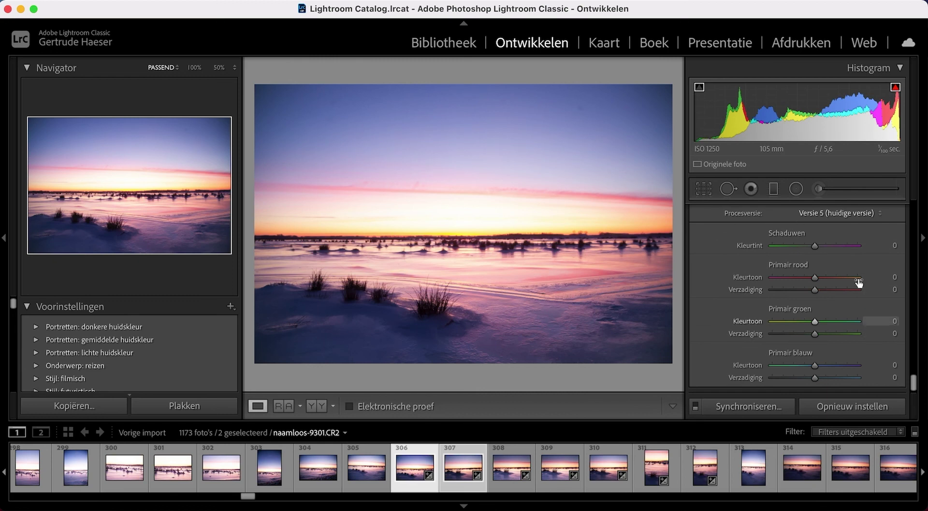
mouse_move(813, 279)
mouse_down()
mouse_move(746, 282)
mouse_move(887, 278)
mouse_move(769, 292)
mouse_move(869, 294)
mouse_move(798, 292)
mouse_move(815, 290)
mouse_up()
drag(816, 245, 818, 246)
mouse_move(815, 366)
mouse_down()
mouse_move(735, 370)
mouse_move(817, 369)
mouse_up()
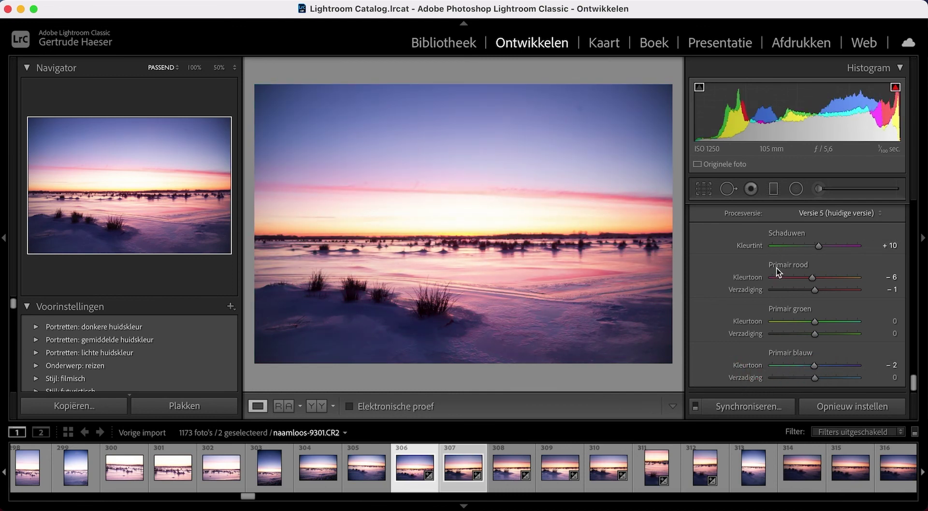
scroll(778, 270, up, 5)
scroll(778, 272, up, 5)
scroll(776, 272, up, 3)
scroll(776, 272, up, 3)
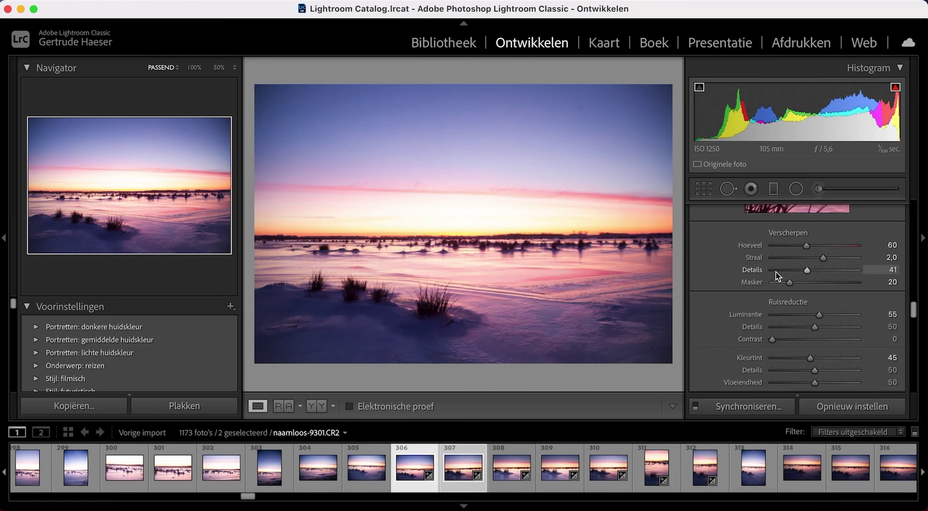
scroll(776, 272, up, 3)
scroll(776, 272, up, 2)
scroll(771, 276, up, 3)
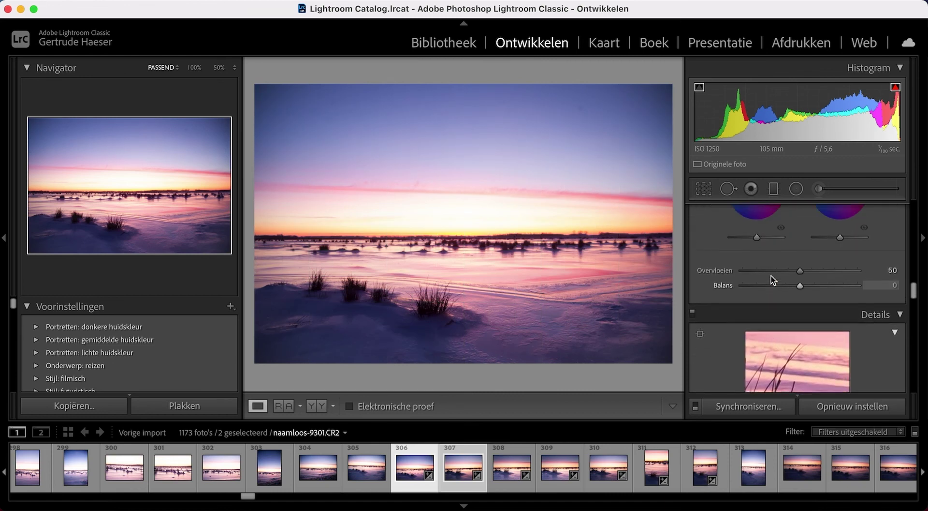
scroll(771, 275, up, 3)
scroll(771, 278, up, 1)
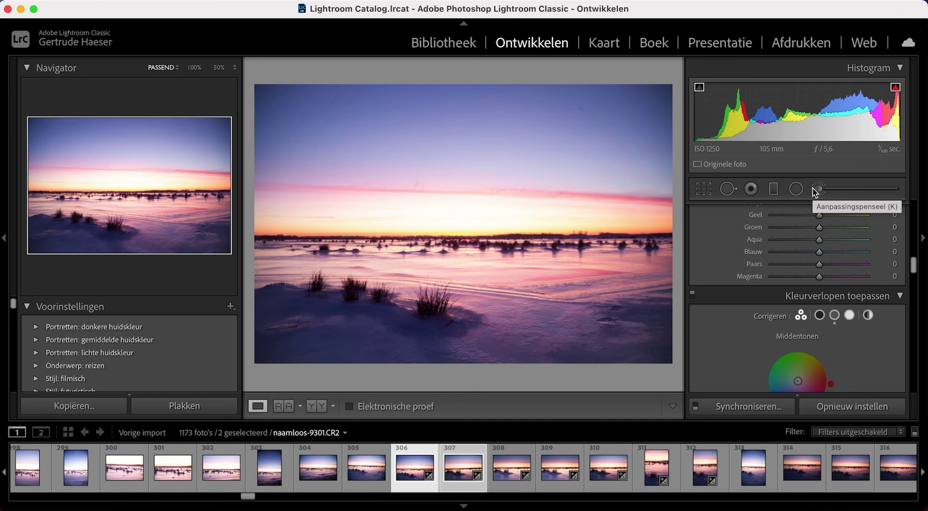
scroll(811, 231, down, 3)
scroll(814, 235, up, 4)
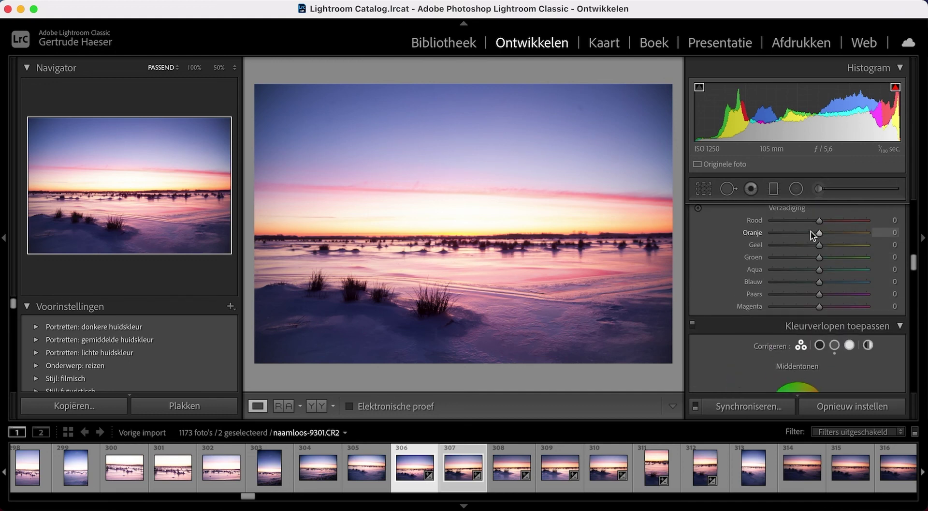
scroll(814, 235, up, 3)
scroll(807, 232, up, 3)
scroll(805, 230, up, 3)
scroll(803, 228, up, 2)
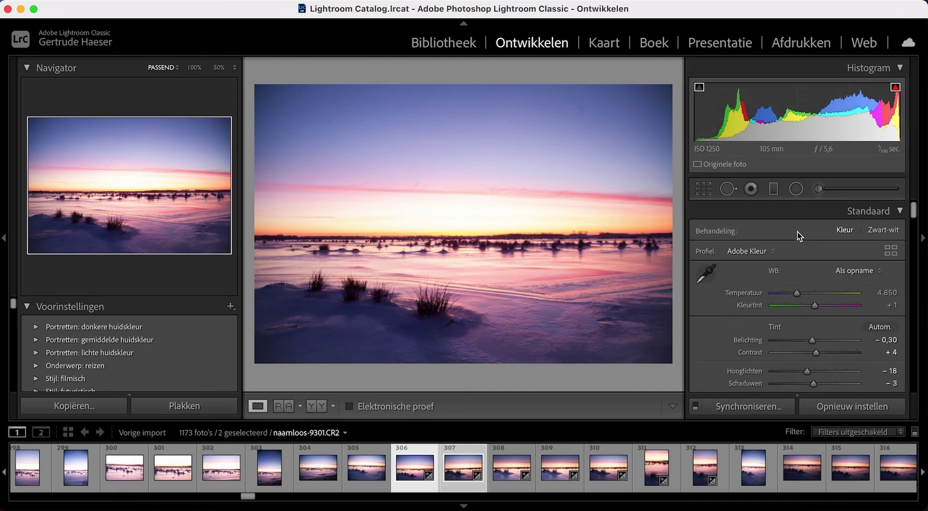